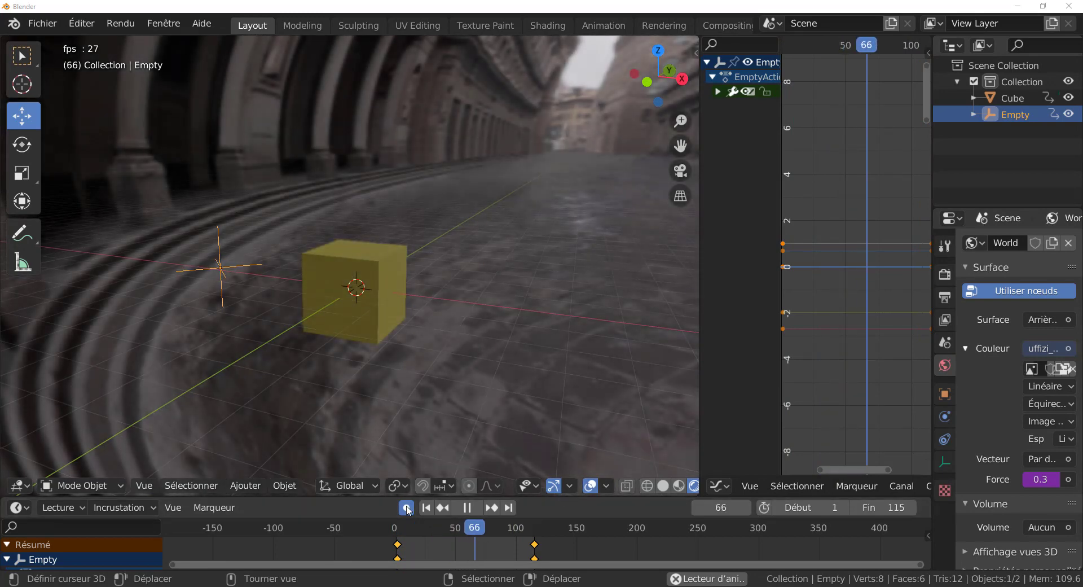
Enlarge the timeline upward and widen the outliner and world properties area beside the graph editor
drag(539, 496, 539, 453)
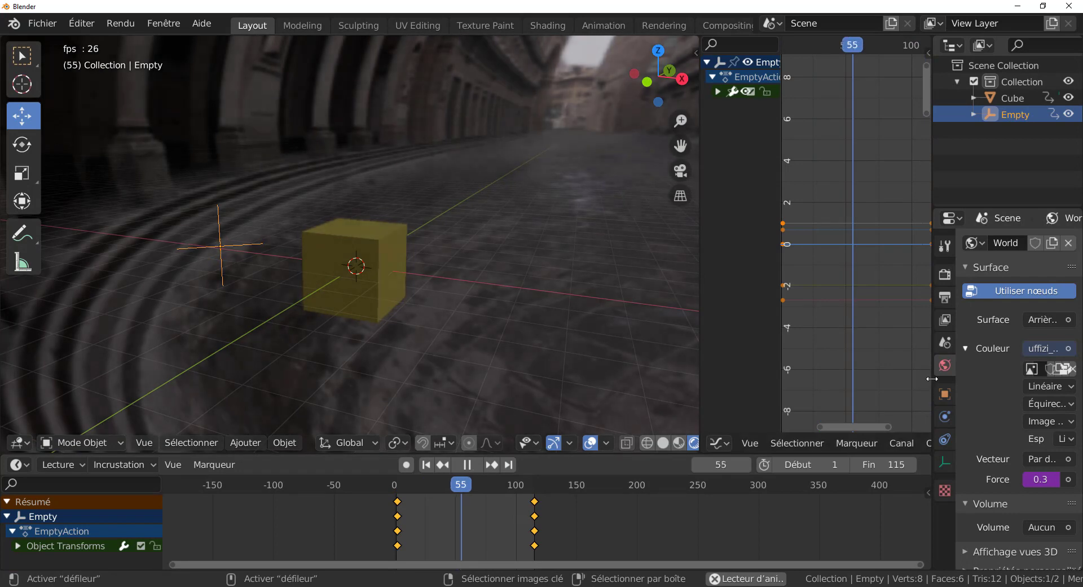
drag(932, 378, 845, 377)
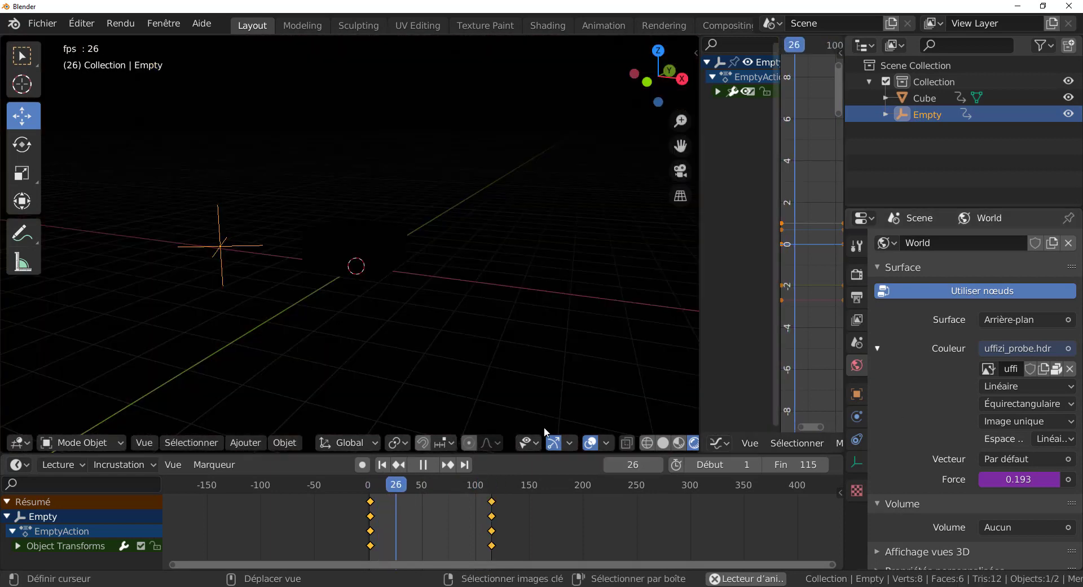
click(230, 465)
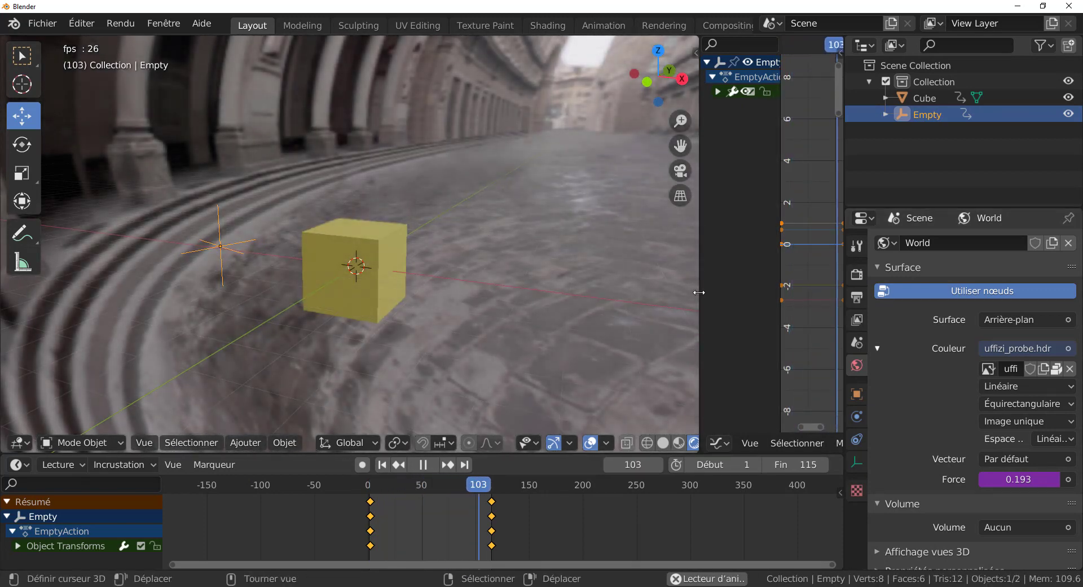
Widen the graph editor and its channel list to view the Empty's animation channels, and restore the 3D view's width
drag(699, 297, 564, 291)
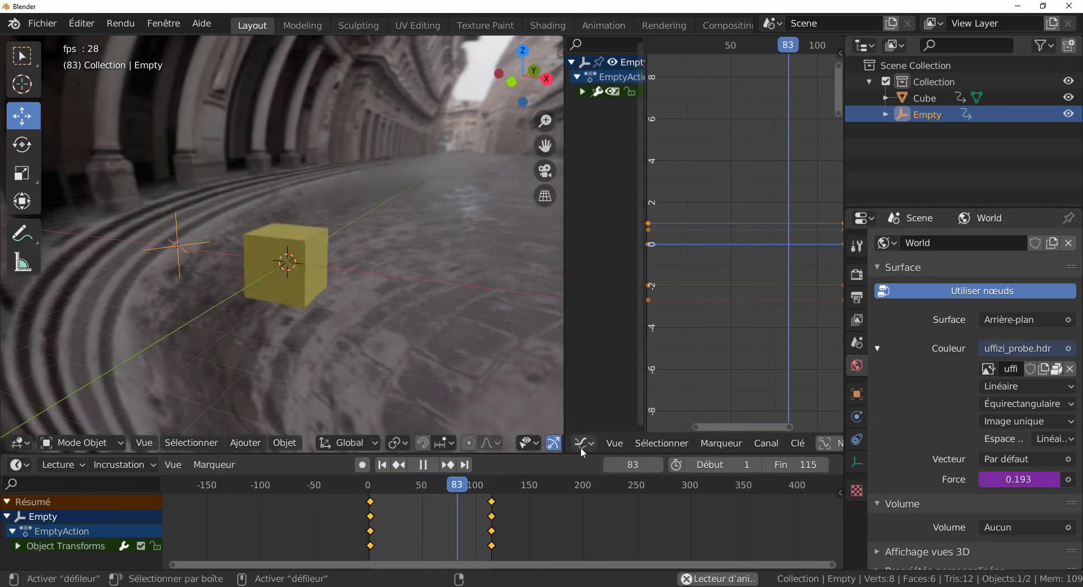
click(582, 443)
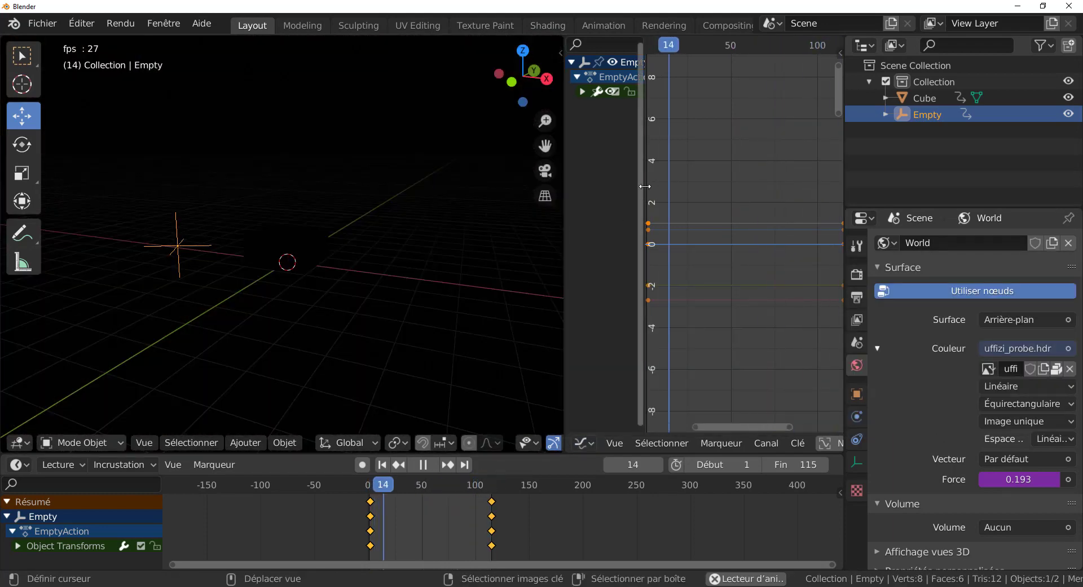
drag(645, 185, 740, 186)
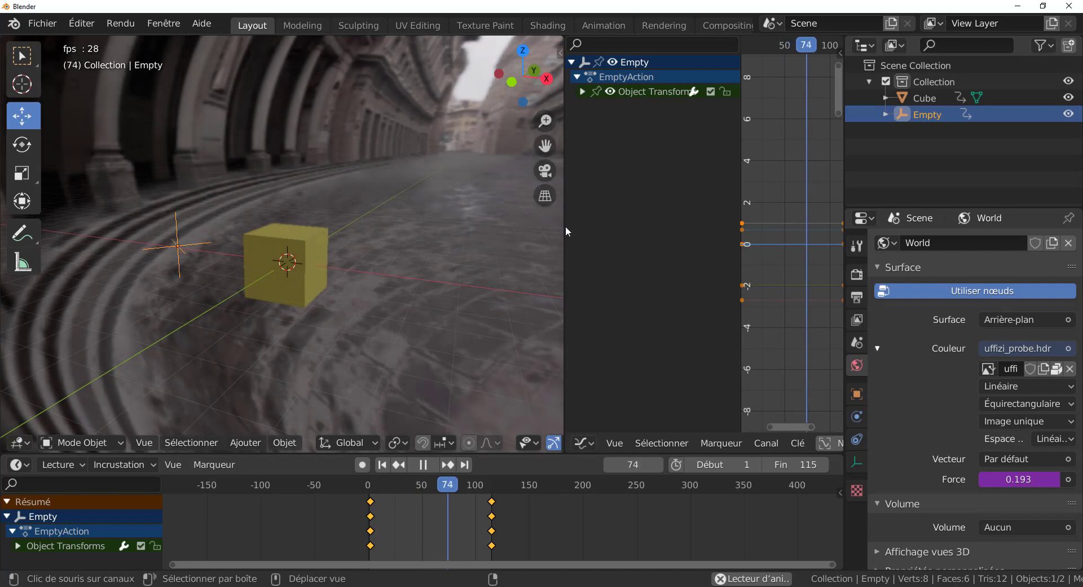
drag(565, 231, 696, 230)
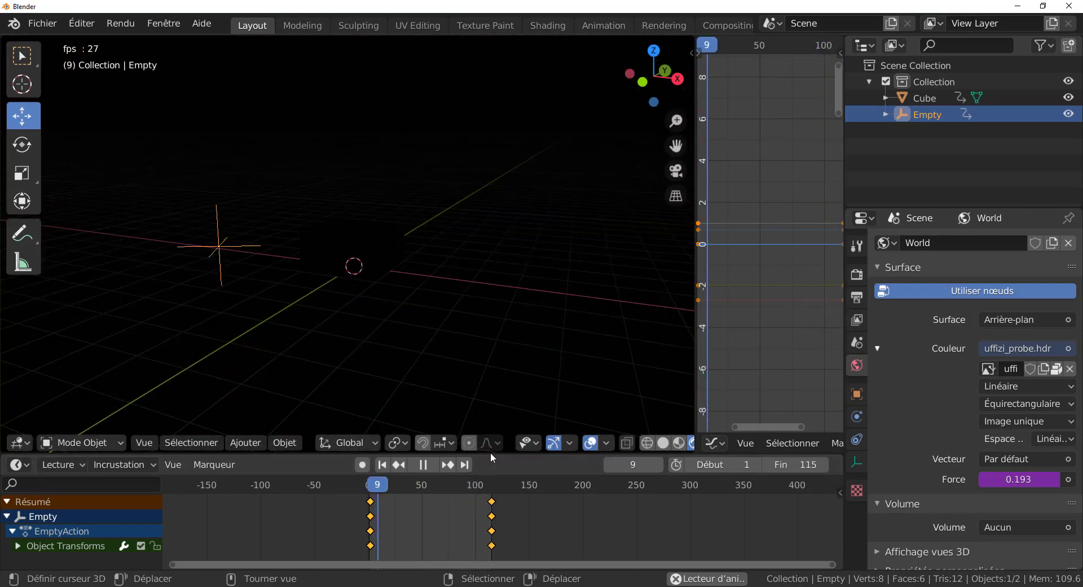
Enlarge the timeline further and set the interpolation of the Empty's selected keyframes to Élastique
drag(490, 452, 499, 395)
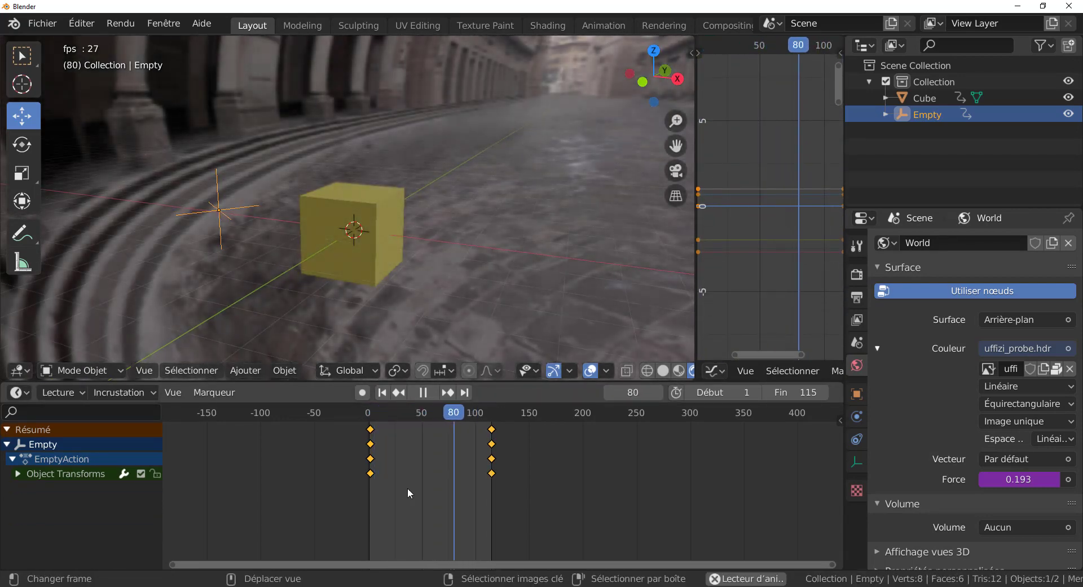
key(t)
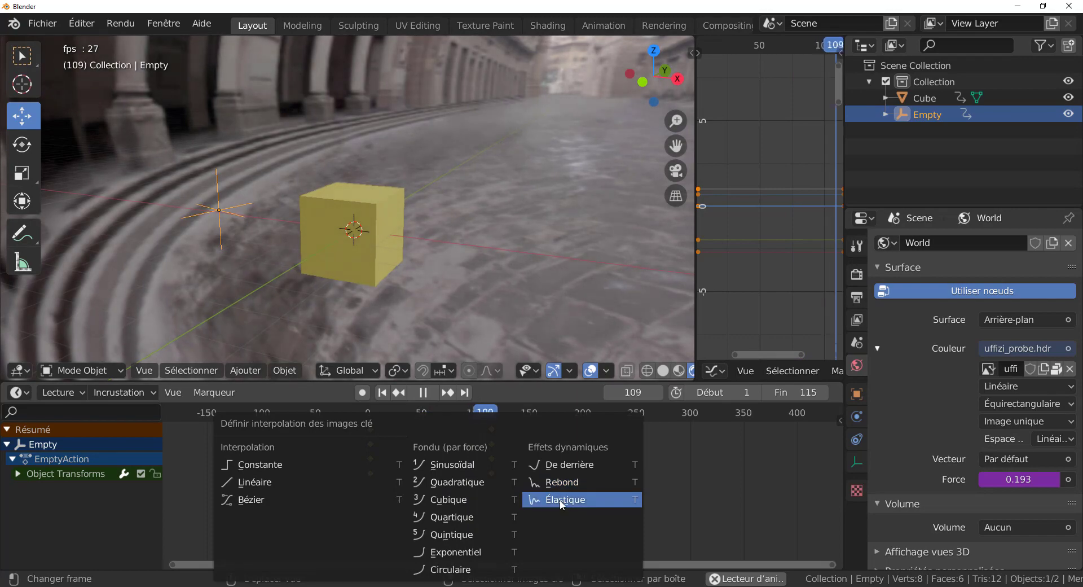
click(561, 499)
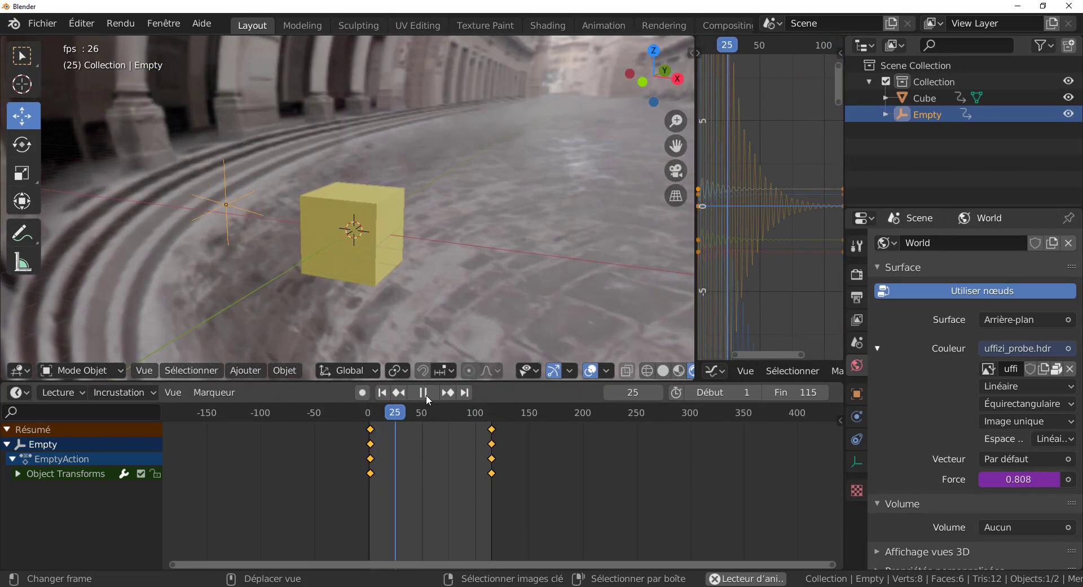
Stop playback, move the Empty's end keyframes to about frame 35, and replay the animation from frame 0
key(space)
click(493, 446)
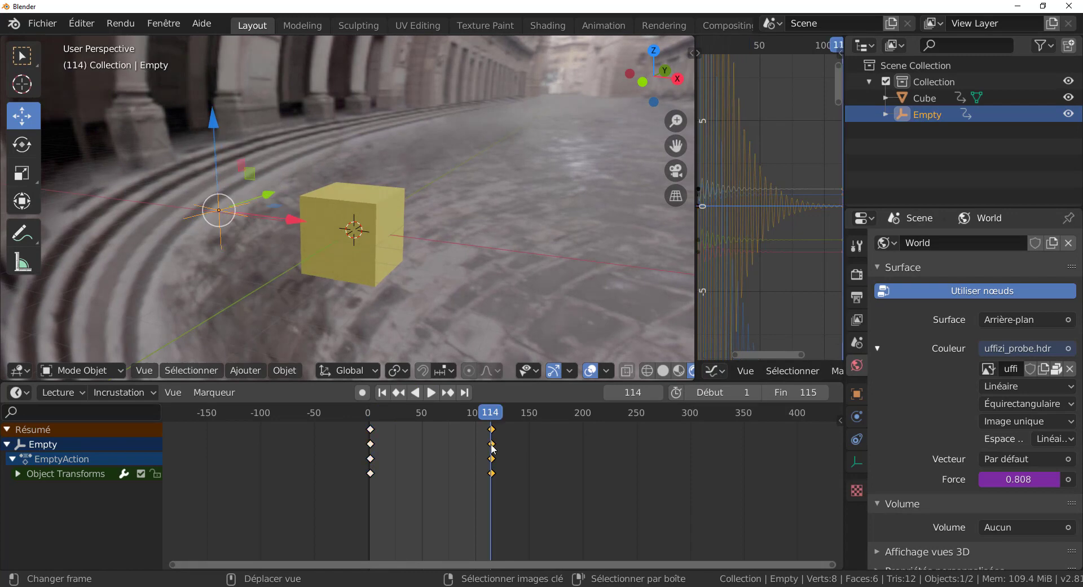
click(439, 451)
right_click(456, 447)
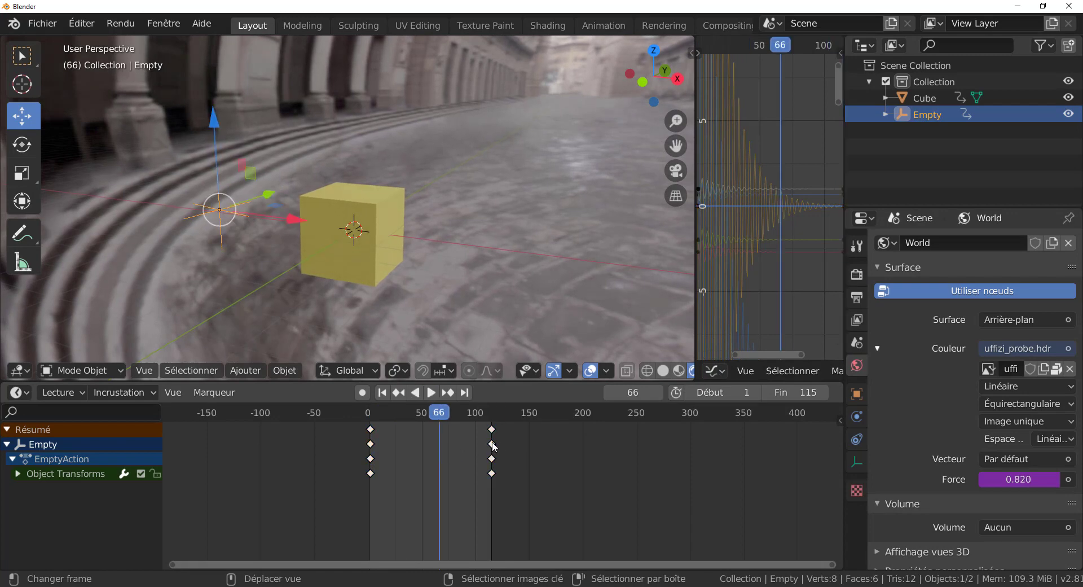
drag(493, 445, 406, 445)
click(370, 415)
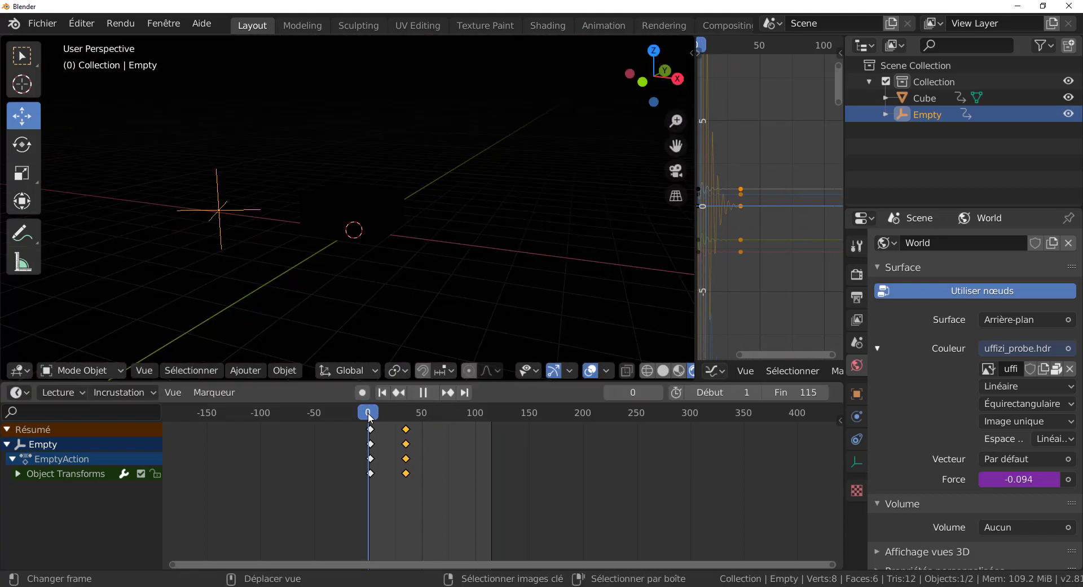
click(431, 392)
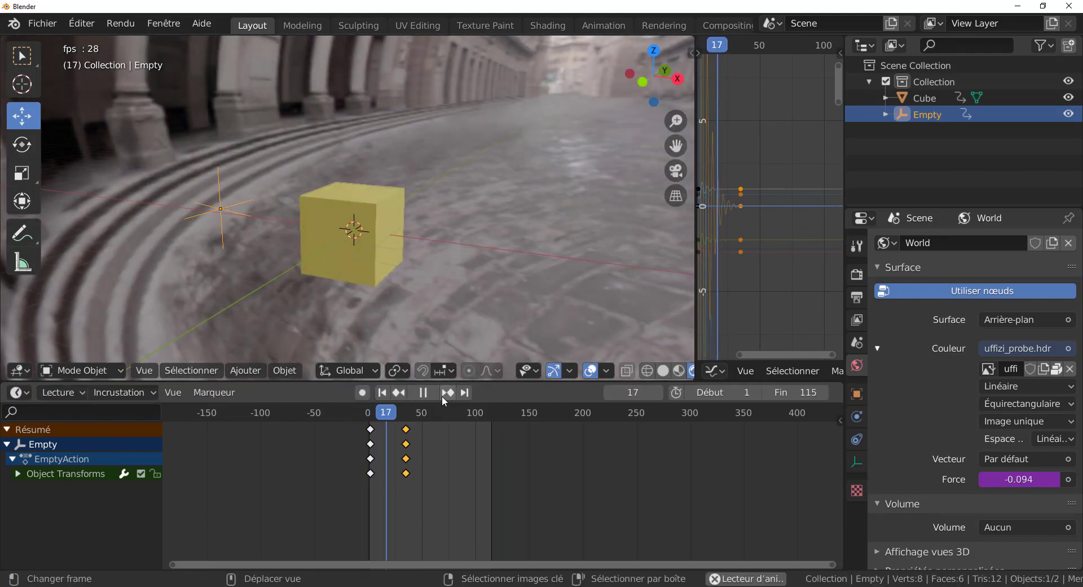
Move the Empty's end keyframes 243 frames further along the timeline
click(333, 436)
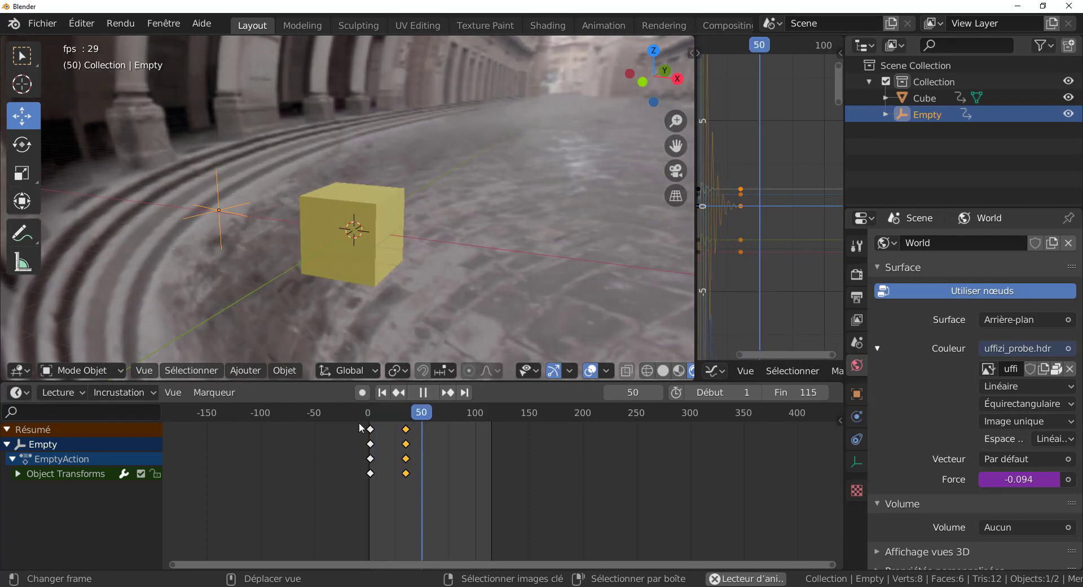
key(g)
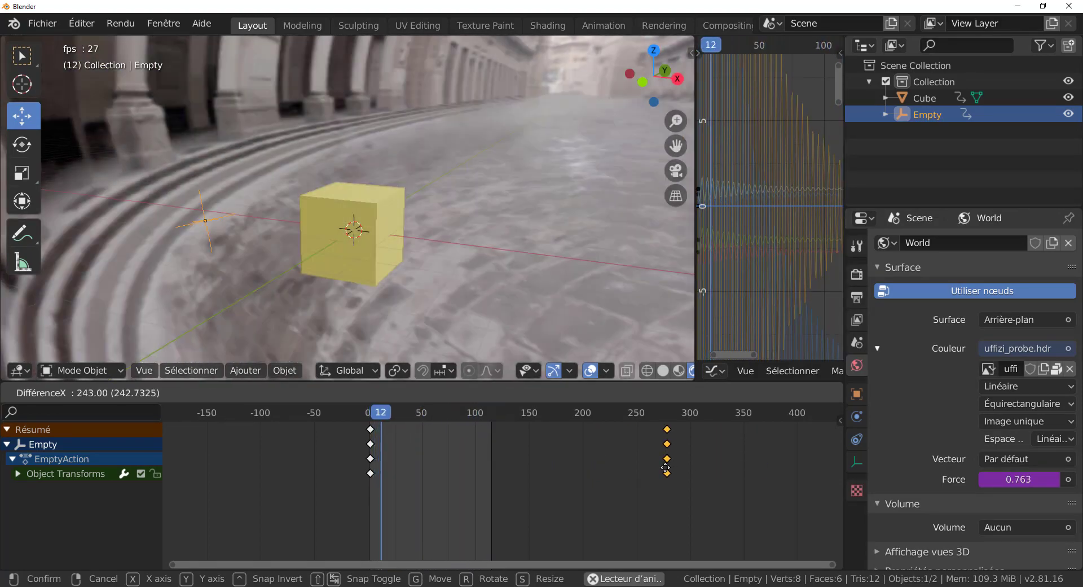
click(666, 467)
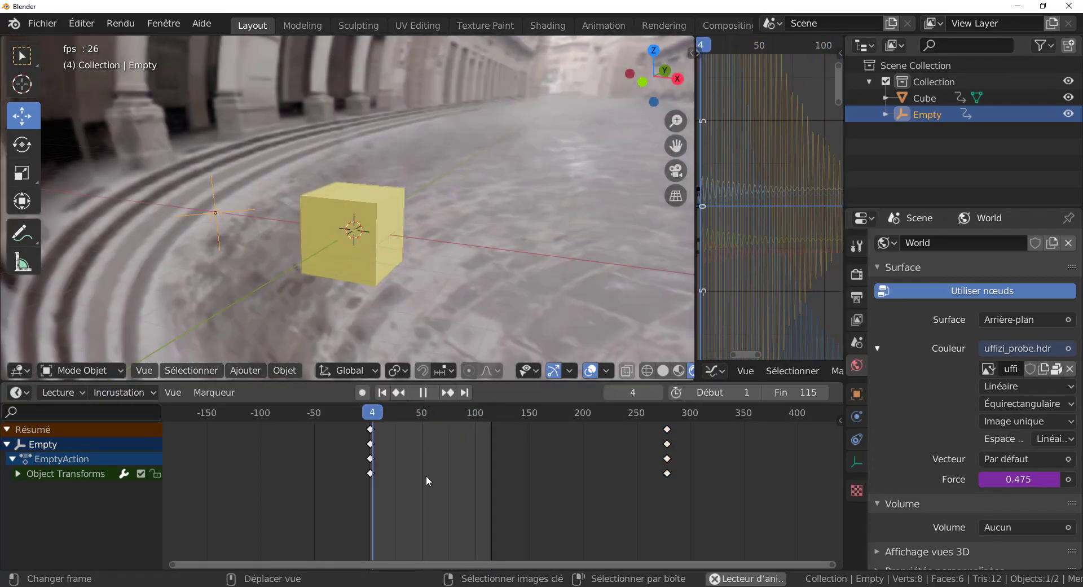
Try different interpolation types on the Empty's keyframes, including Rebond and Linéaire
click(428, 476)
key(t)
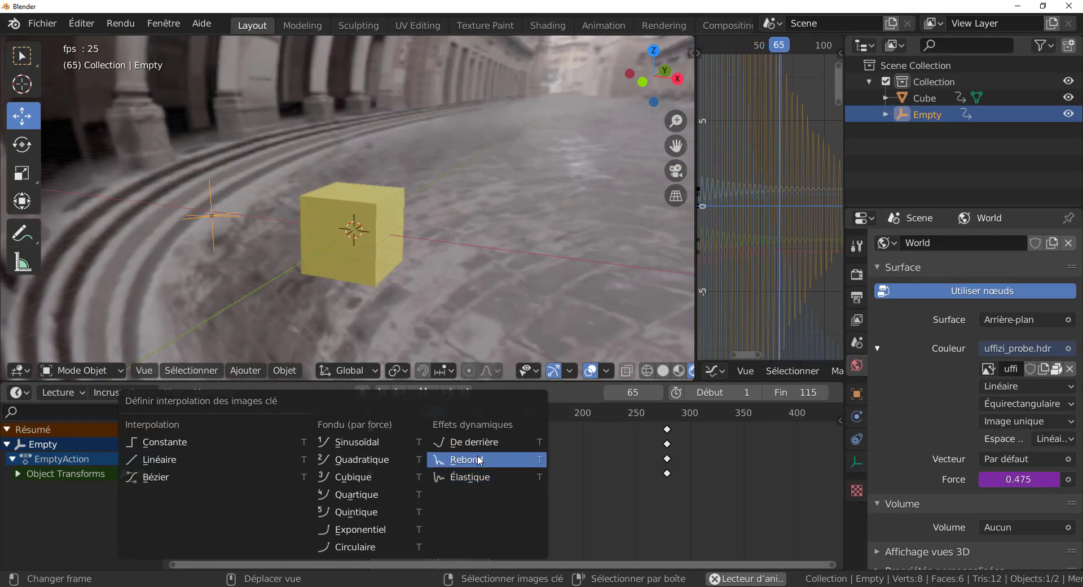
click(477, 454)
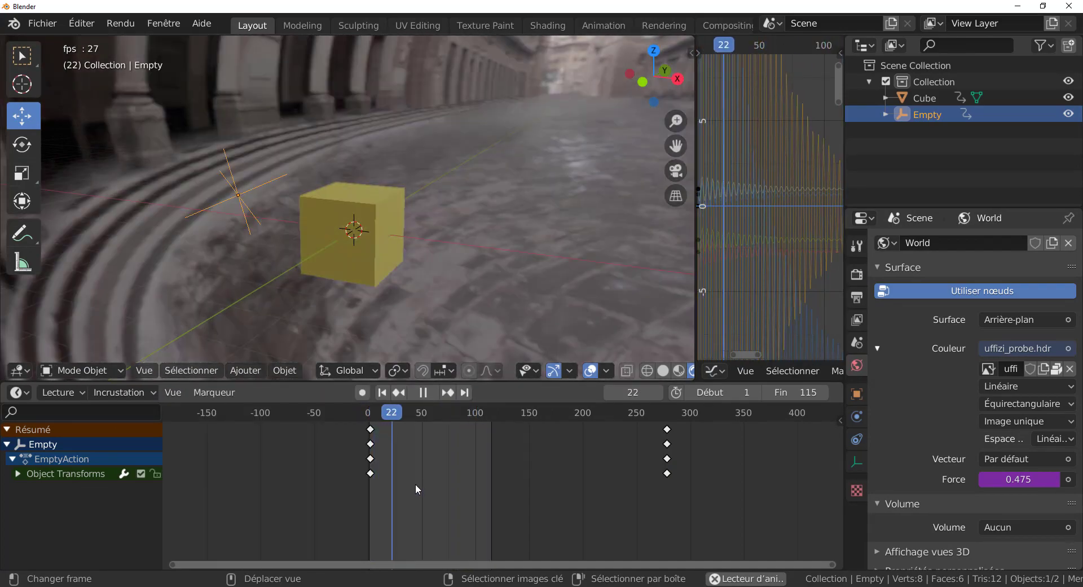
key(t)
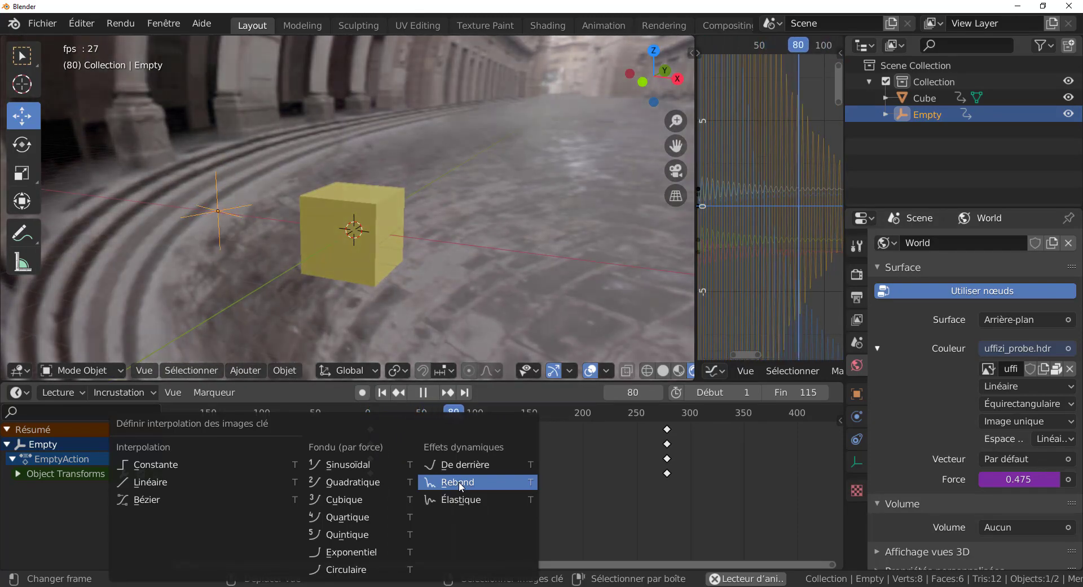
click(461, 463)
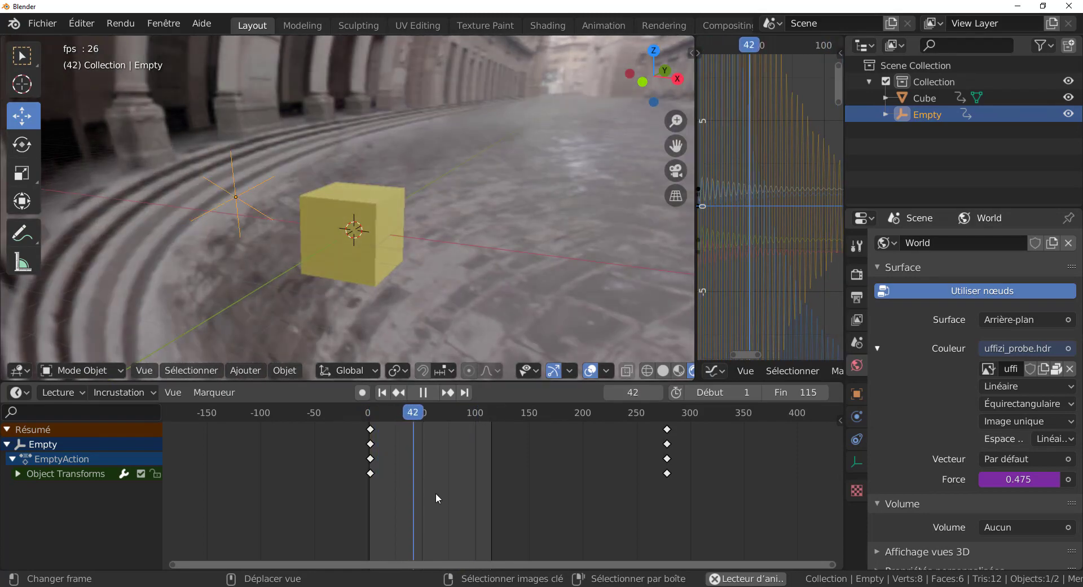
key(t)
click(177, 465)
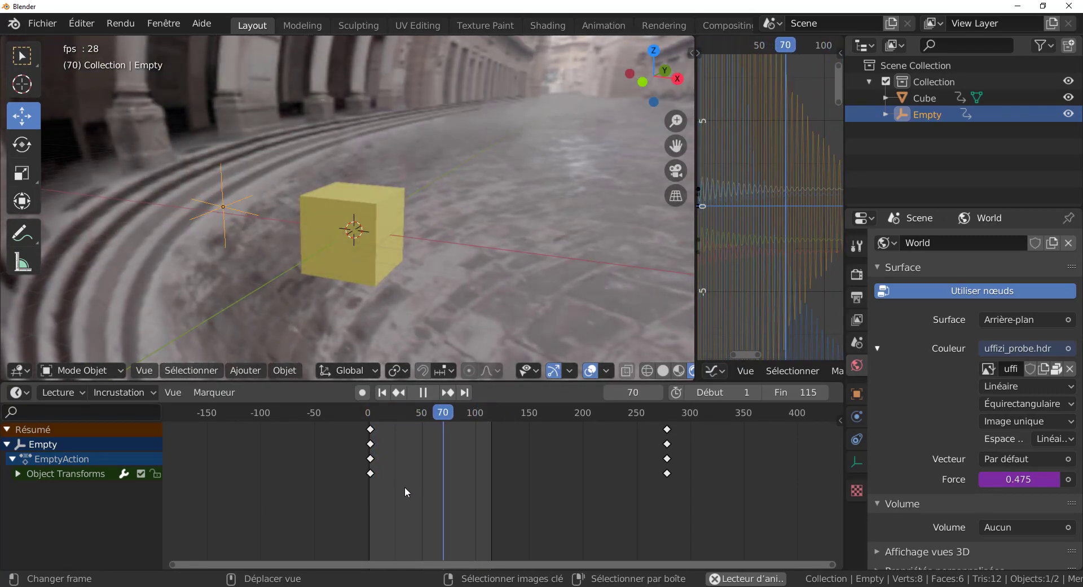
key(t)
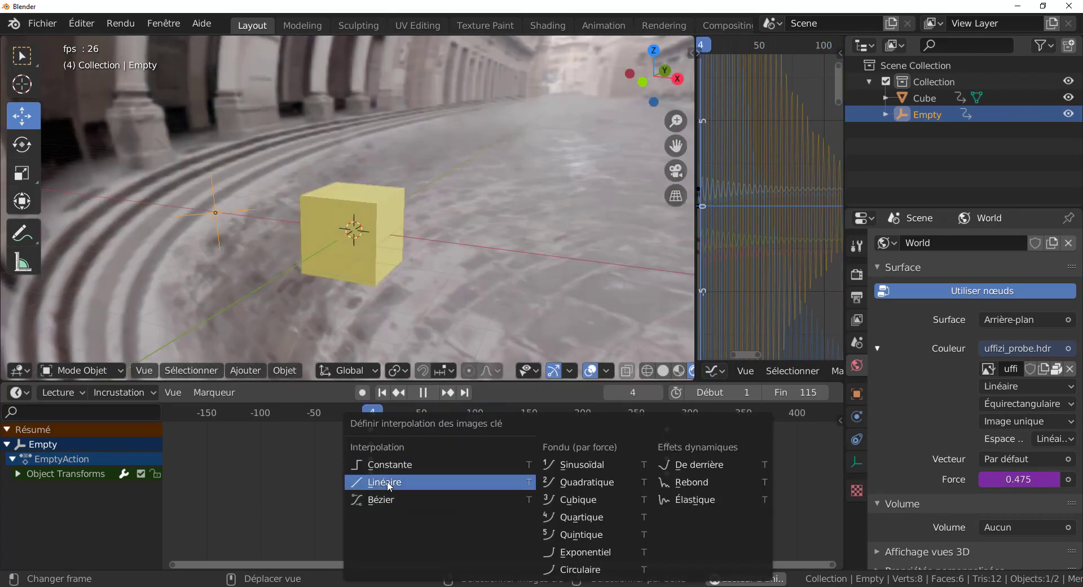
click(386, 482)
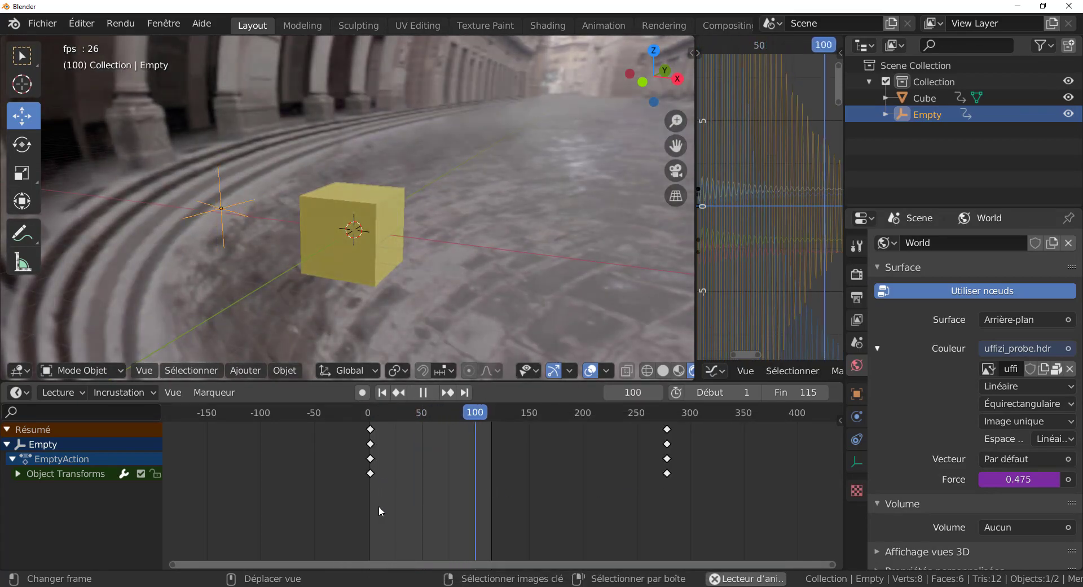
Select all of the Empty's keyframes and set their interpolation to Constante
key(a)
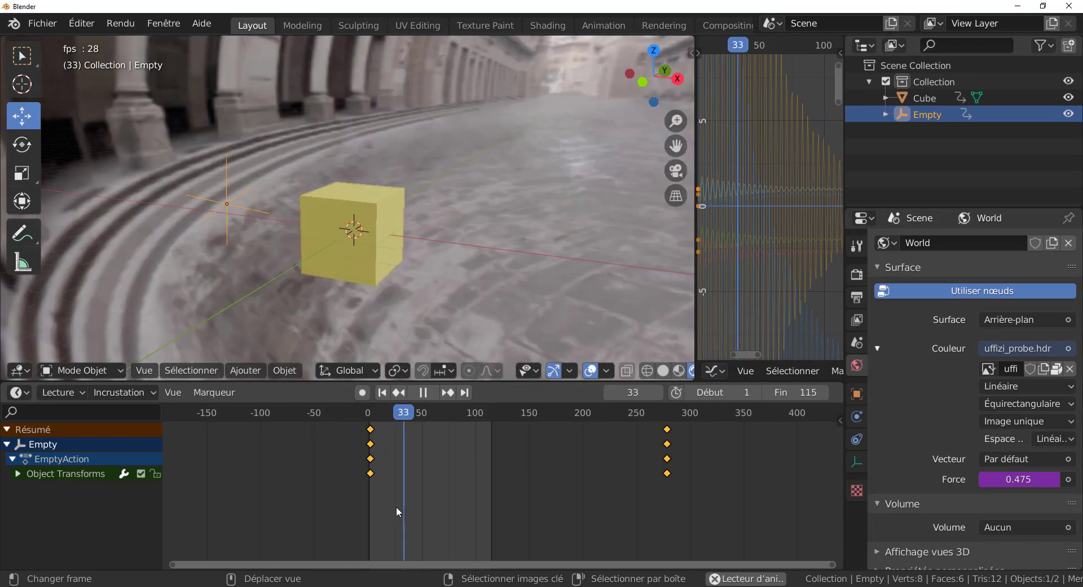
key(t)
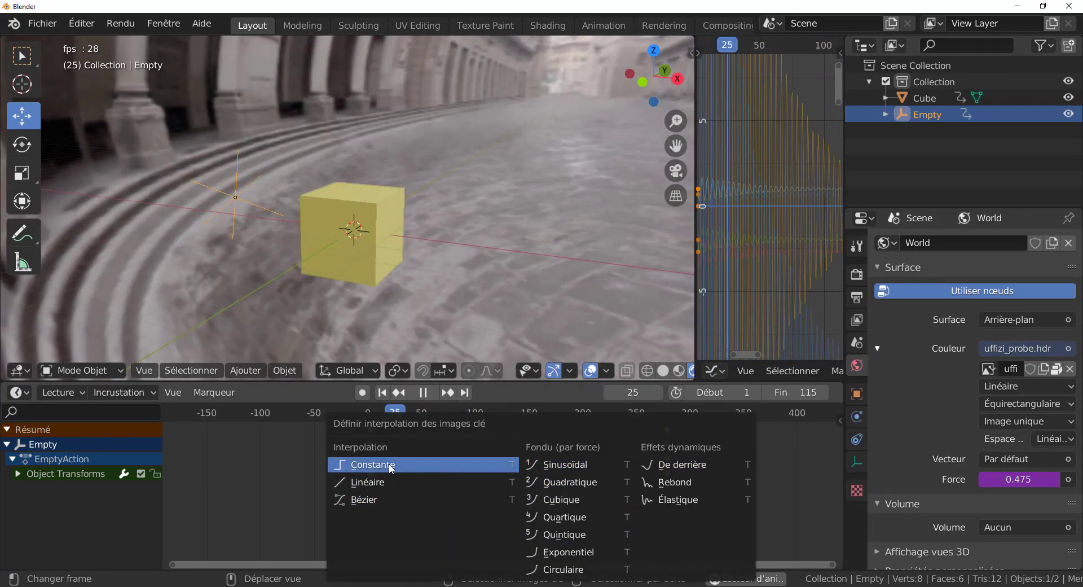
click(382, 464)
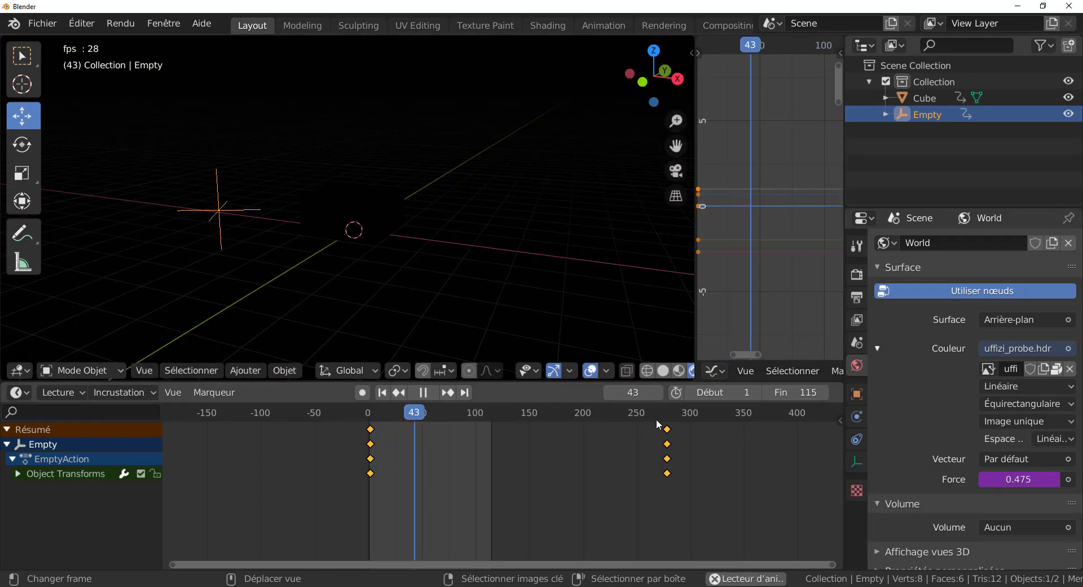
Move the Empty's end keyframes back by 166 frames, just before the end of the playback range
click(666, 437)
key(g)
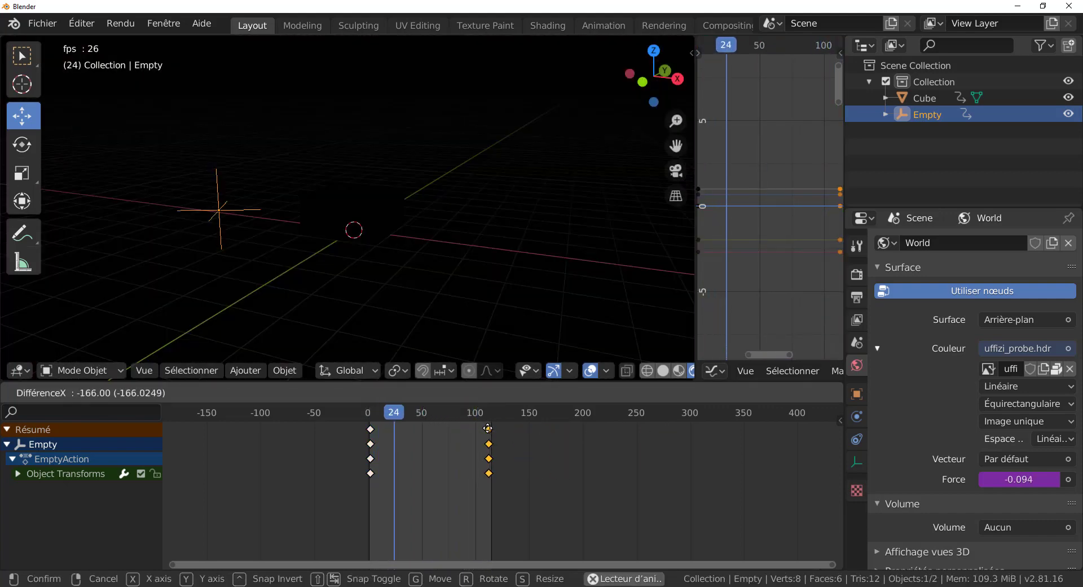
click(488, 428)
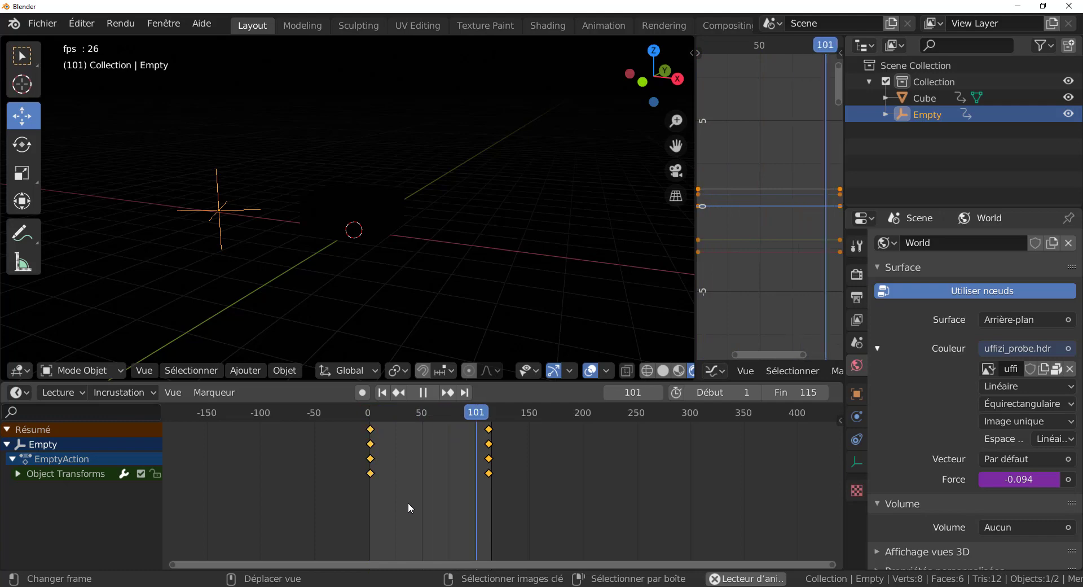
Set the interpolation of all the Empty's keyframes to Bézier and switch it to Linéaire
key(t)
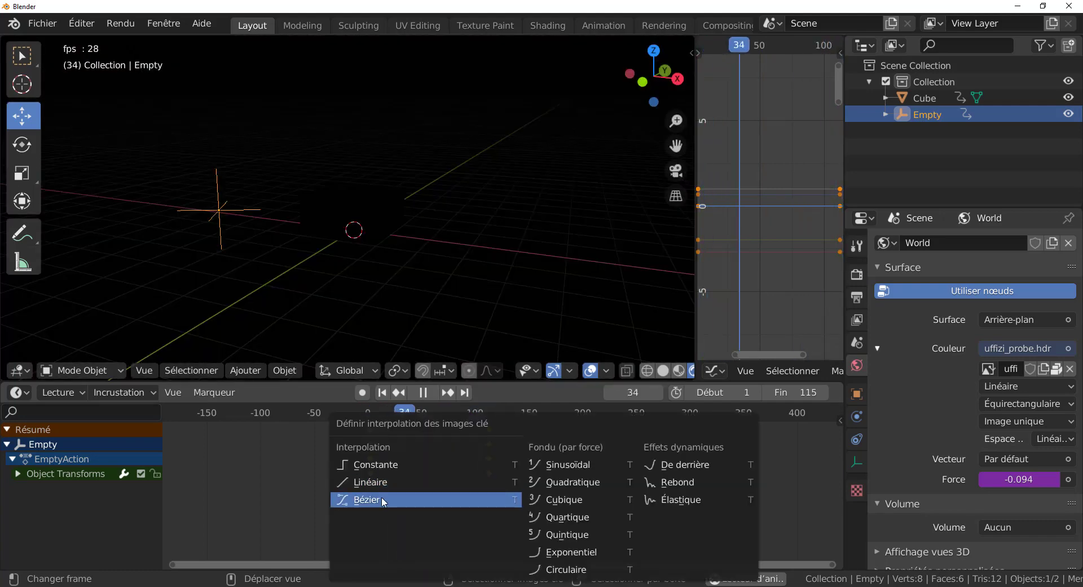
click(383, 496)
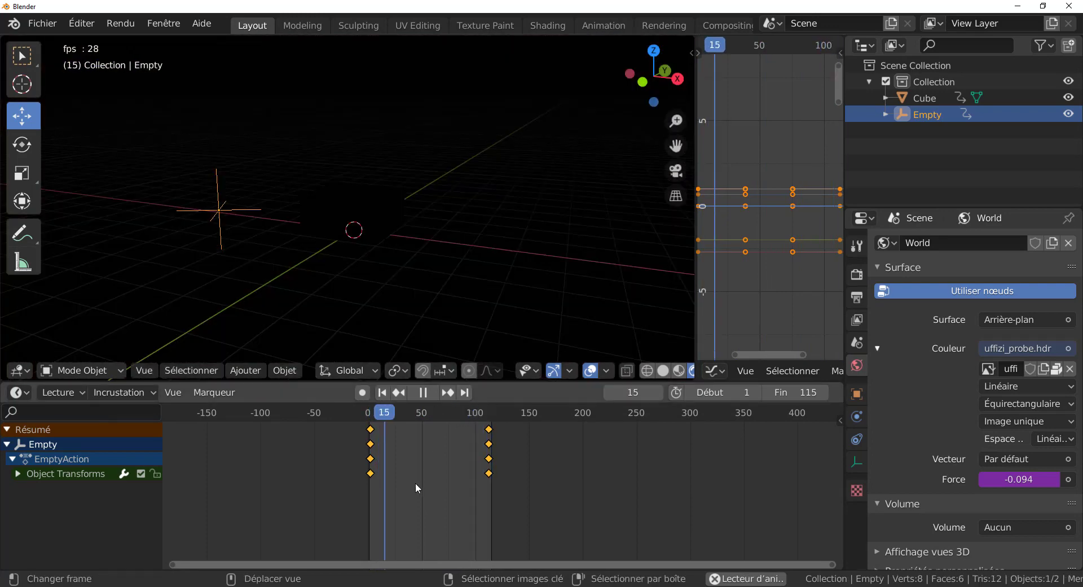
key(t)
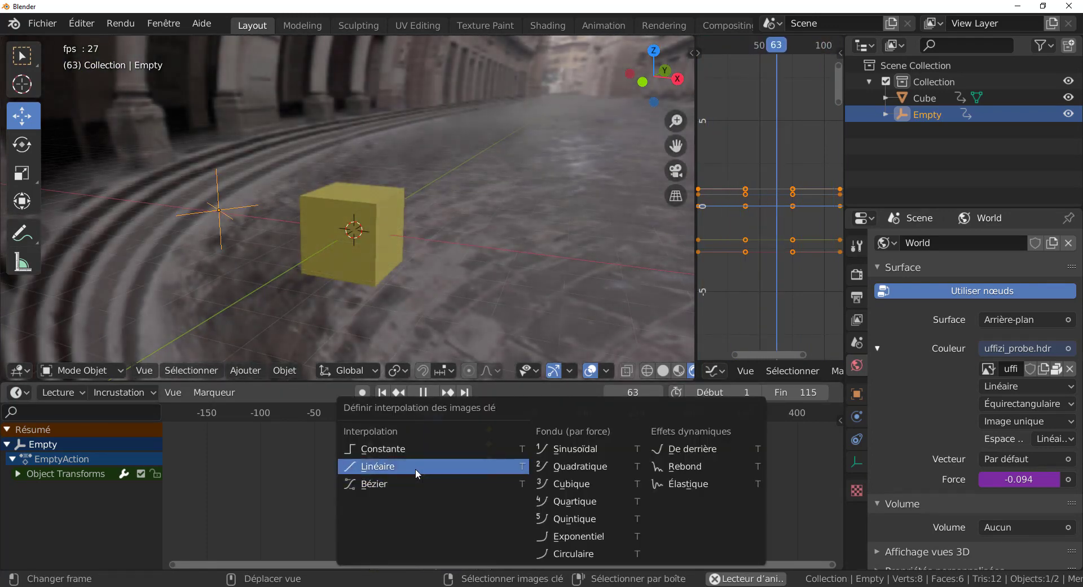
click(416, 470)
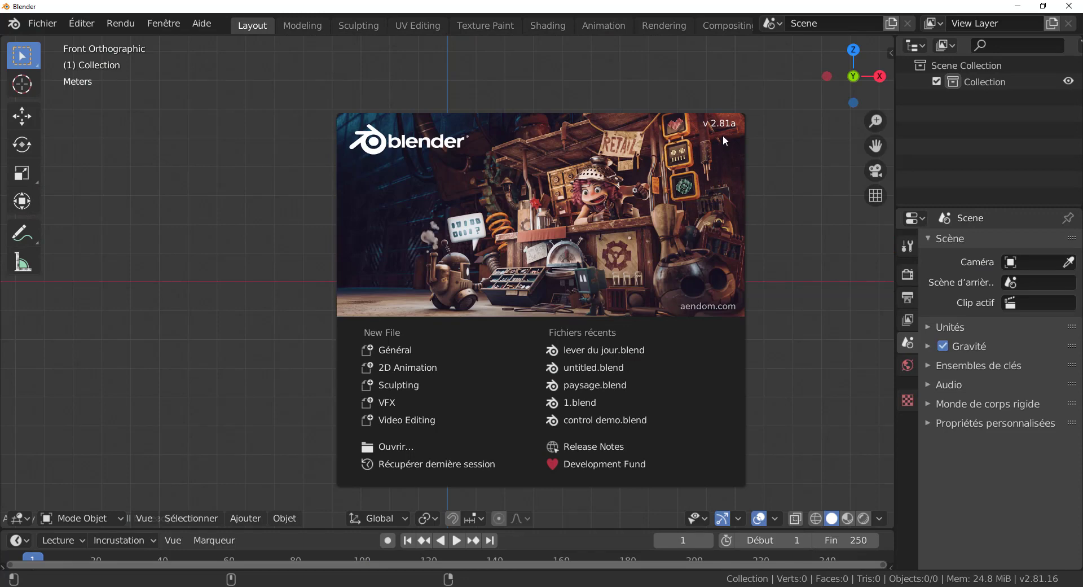
Dismiss the splash screen and add a mesh cube at the centre of the empty scene
click(787, 216)
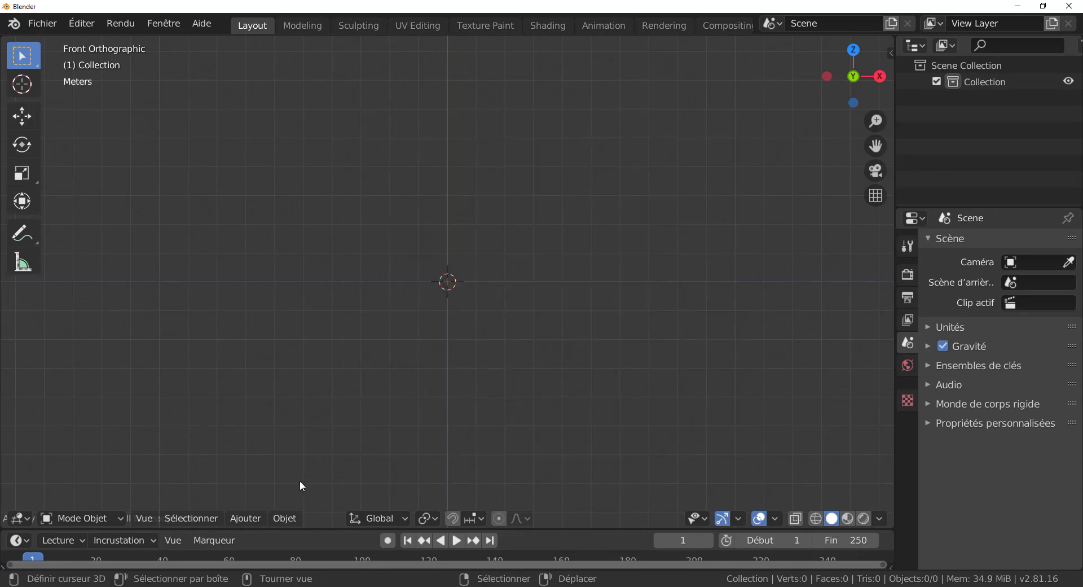
click(245, 518)
mouse_move(252, 501)
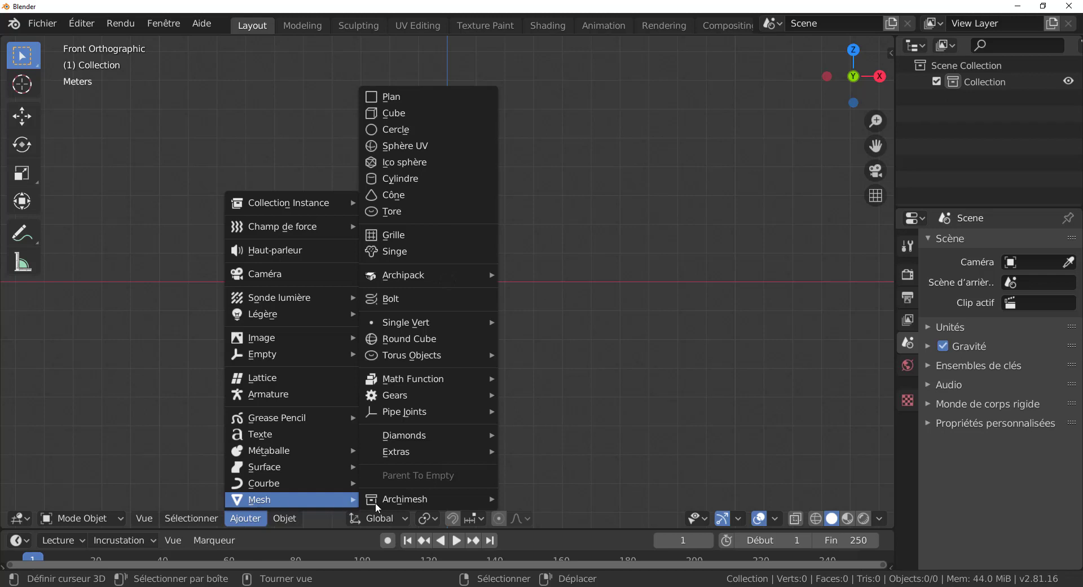
click(418, 113)
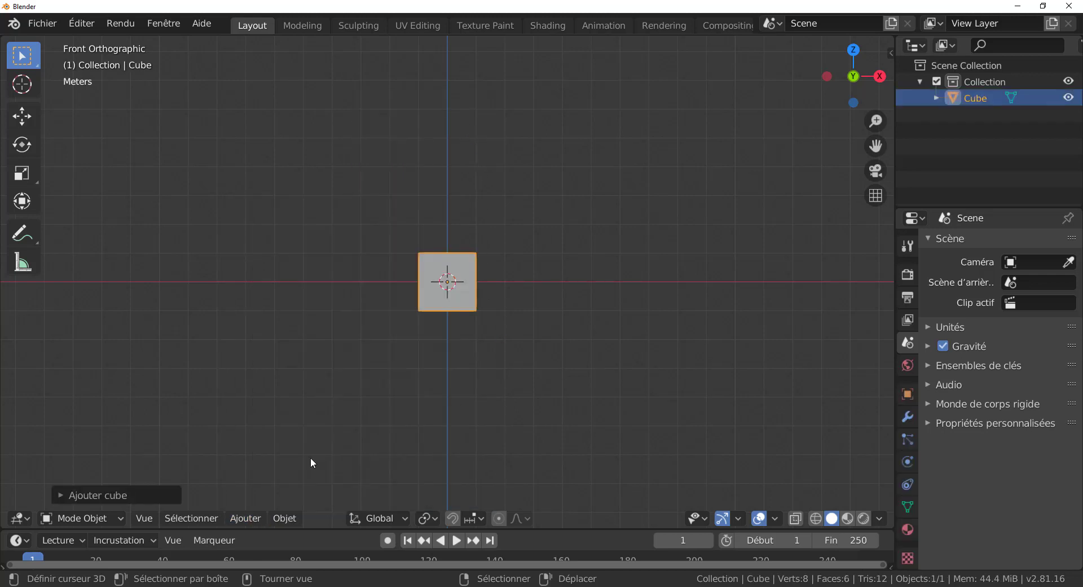
Add a Point light to the scene and move it to just above the cube
click(248, 521)
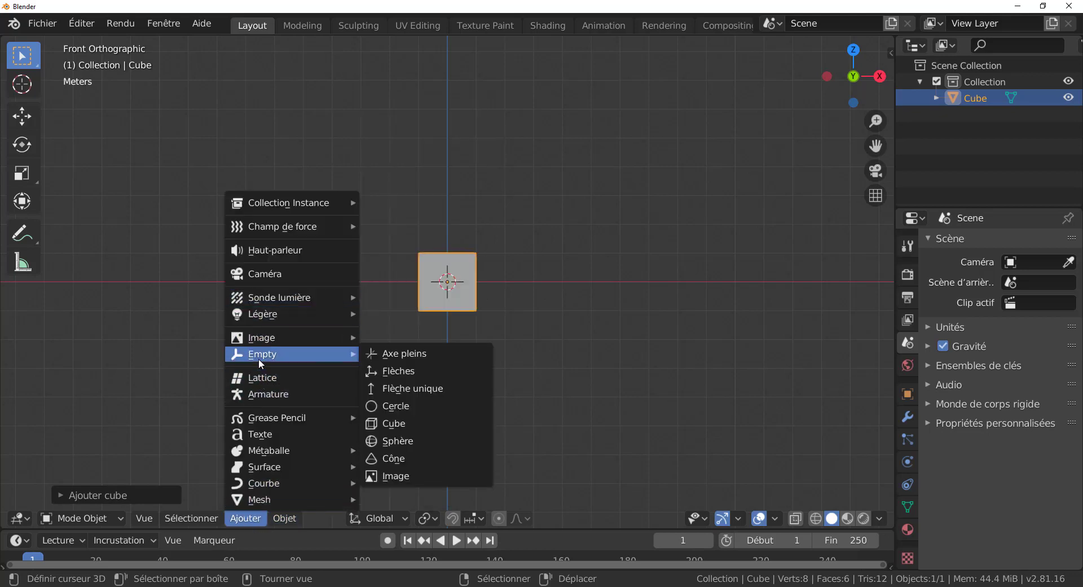
mouse_move(263, 317)
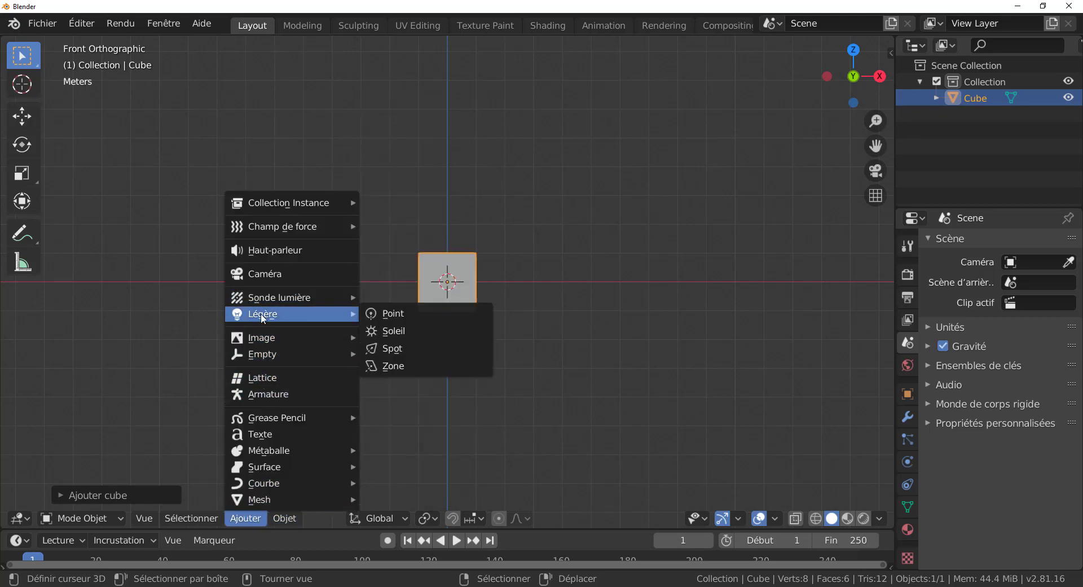
click(390, 315)
middle_drag(537, 378, 542, 422)
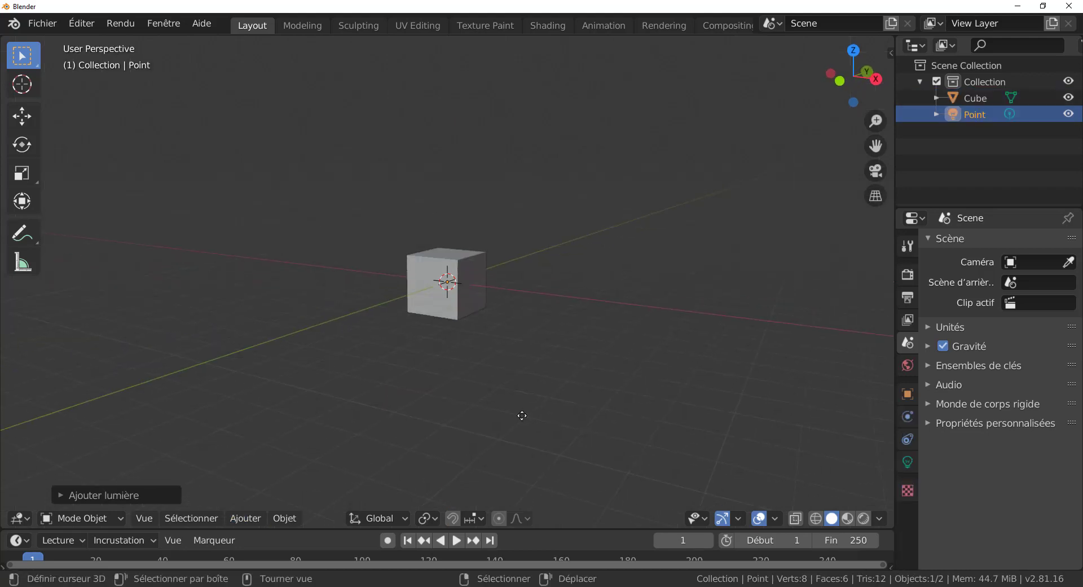
key(g)
click(519, 365)
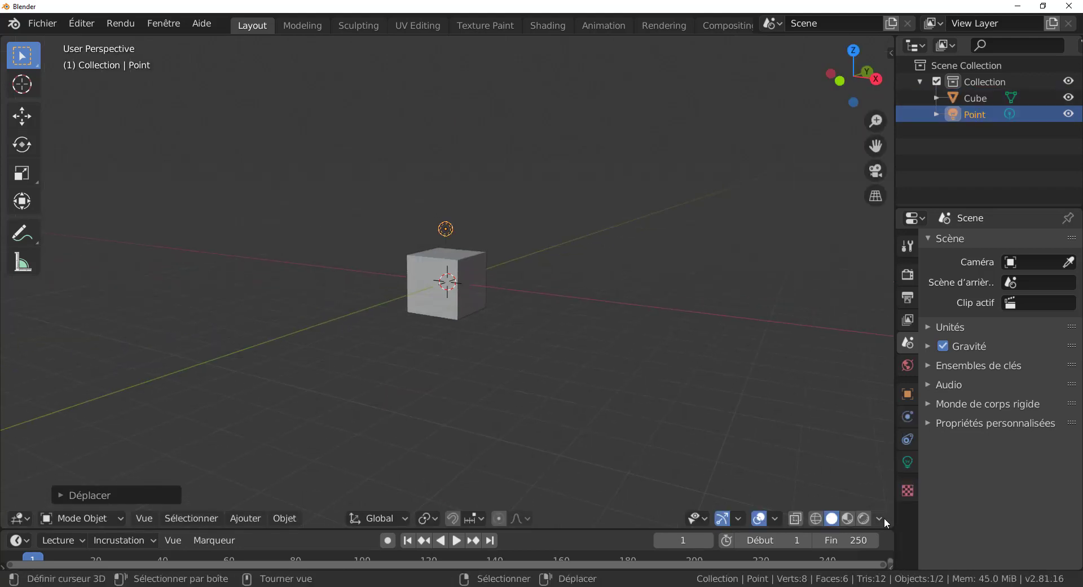
Switch the viewport to rendered shading and inspect the light falling on the cube's top face
click(865, 518)
scroll(632, 418, up, 3)
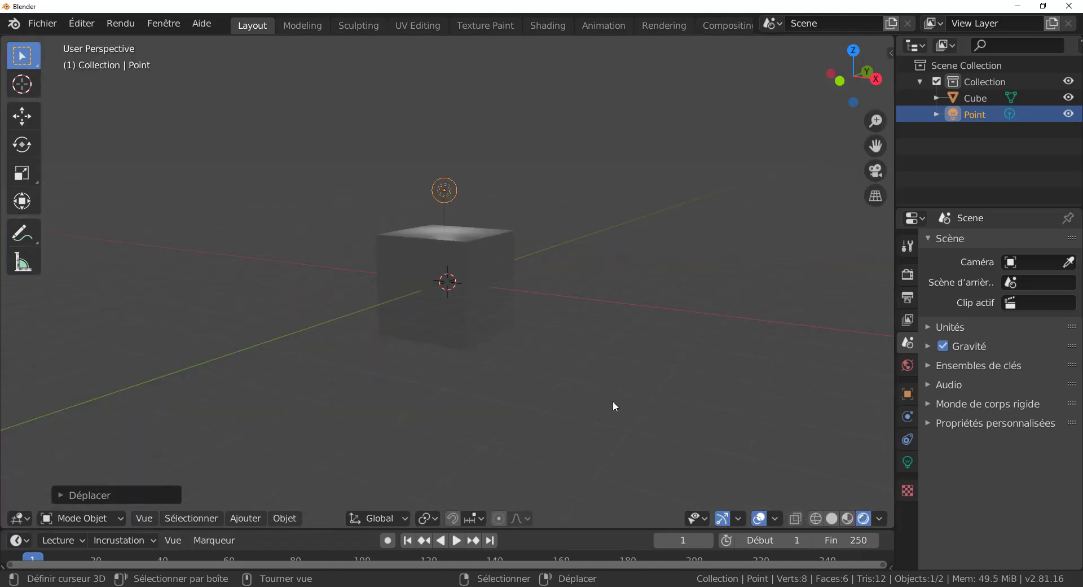
middle_drag(613, 400, 588, 429)
scroll(466, 259, up, 2)
middle_drag(456, 133, 439, 341)
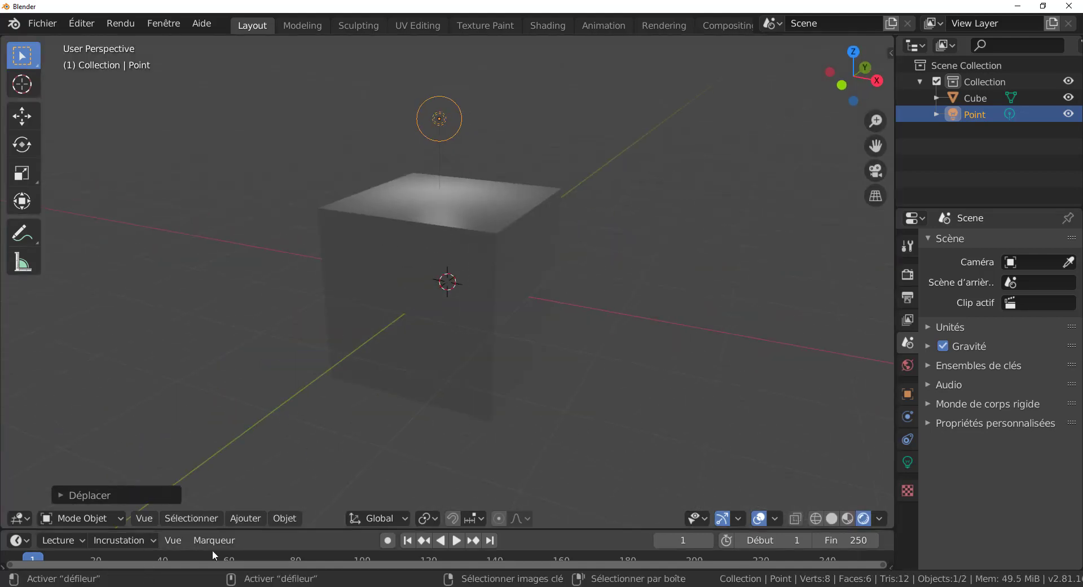
Add an Axe pleins Empty and move it away from the cube, out on its negative X side
click(247, 518)
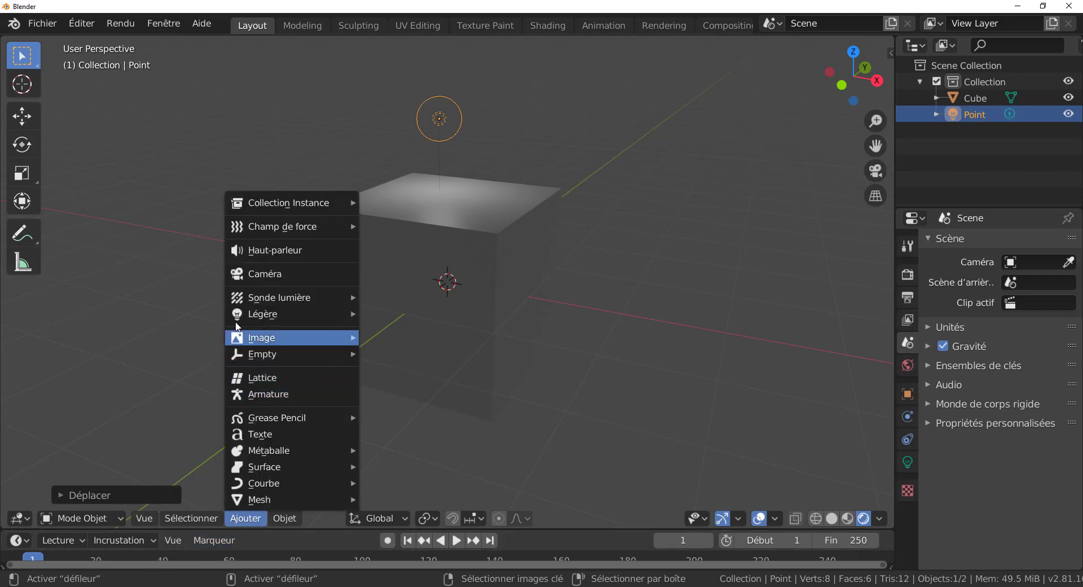
mouse_move(243, 354)
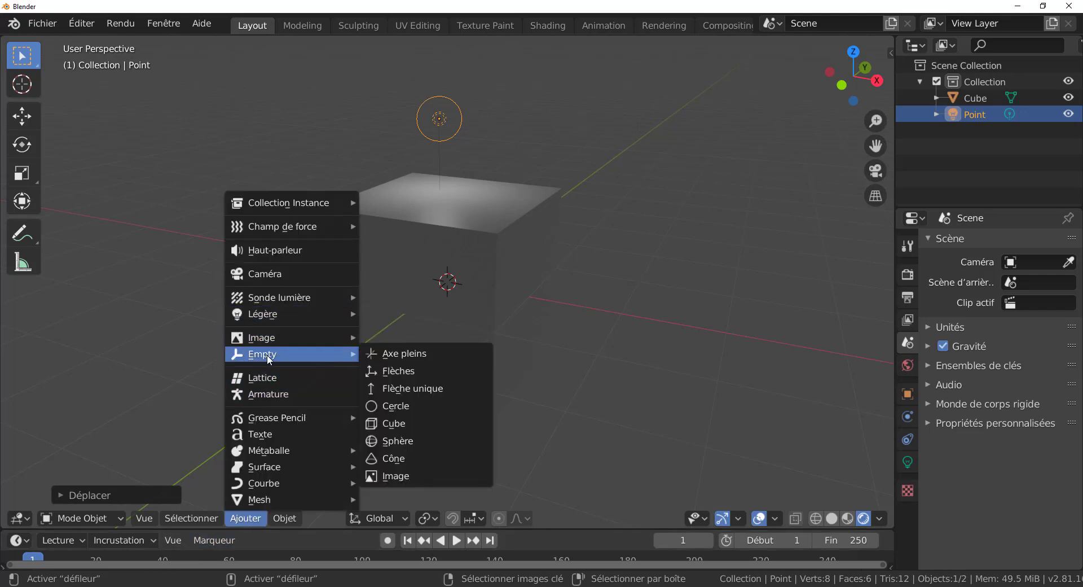
click(393, 354)
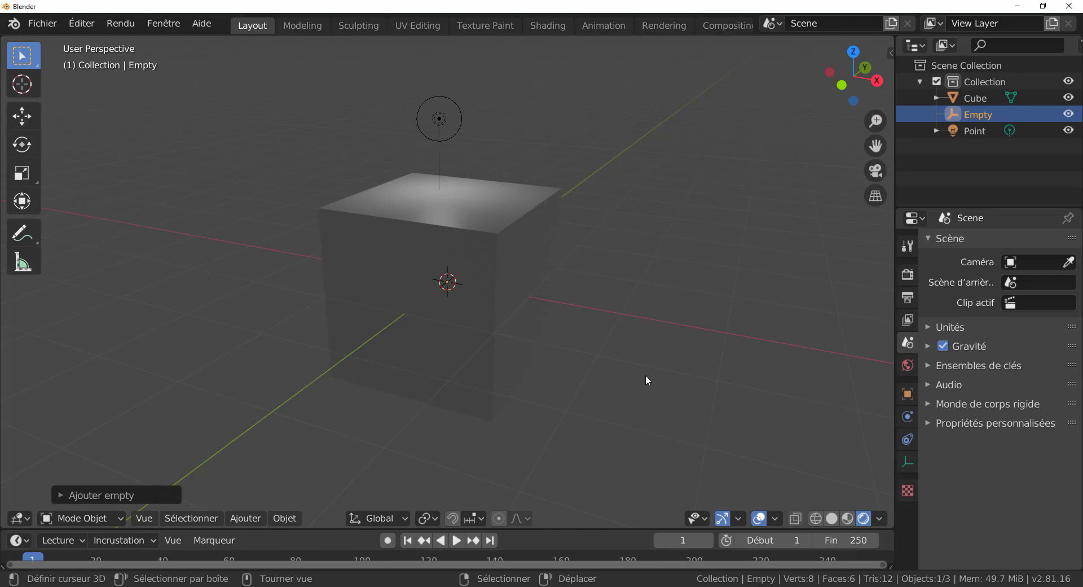
key(g)
click(382, 356)
scroll(451, 353, down, 4)
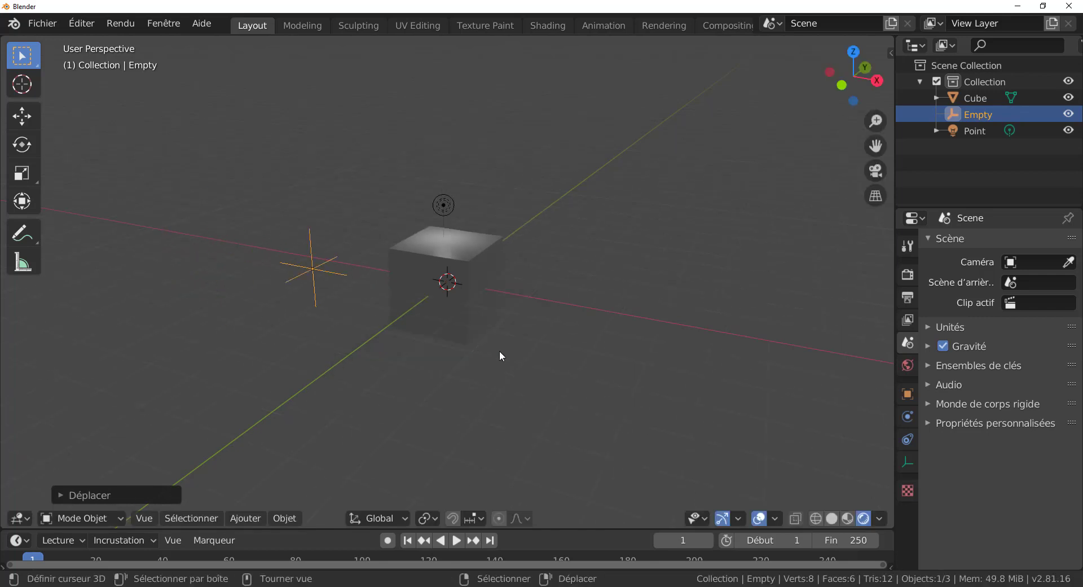
middle_drag(500, 355, 399, 311)
scroll(473, 270, up, 2)
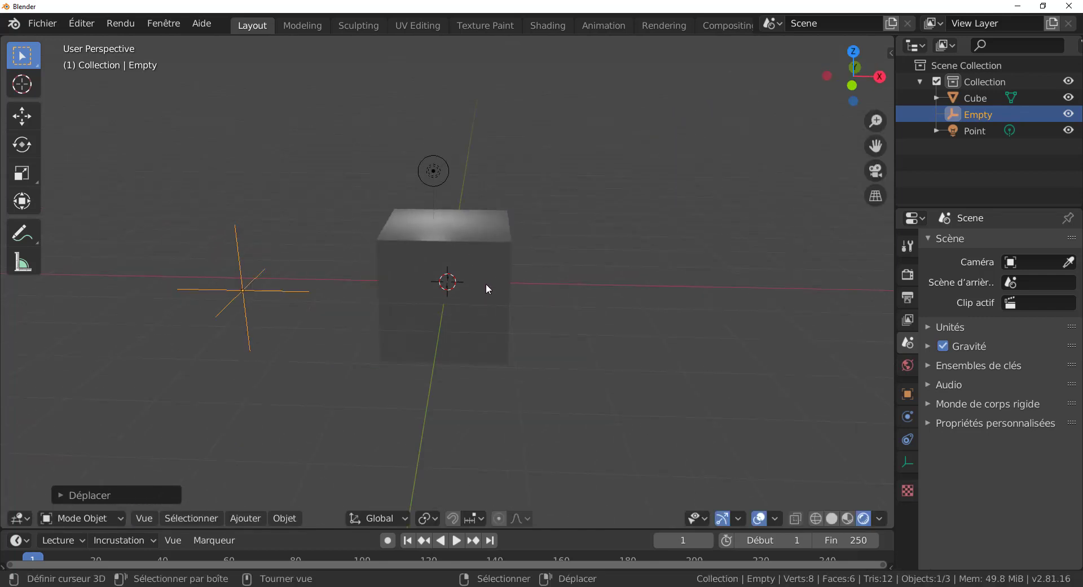
middle_drag(776, 406, 298, 288)
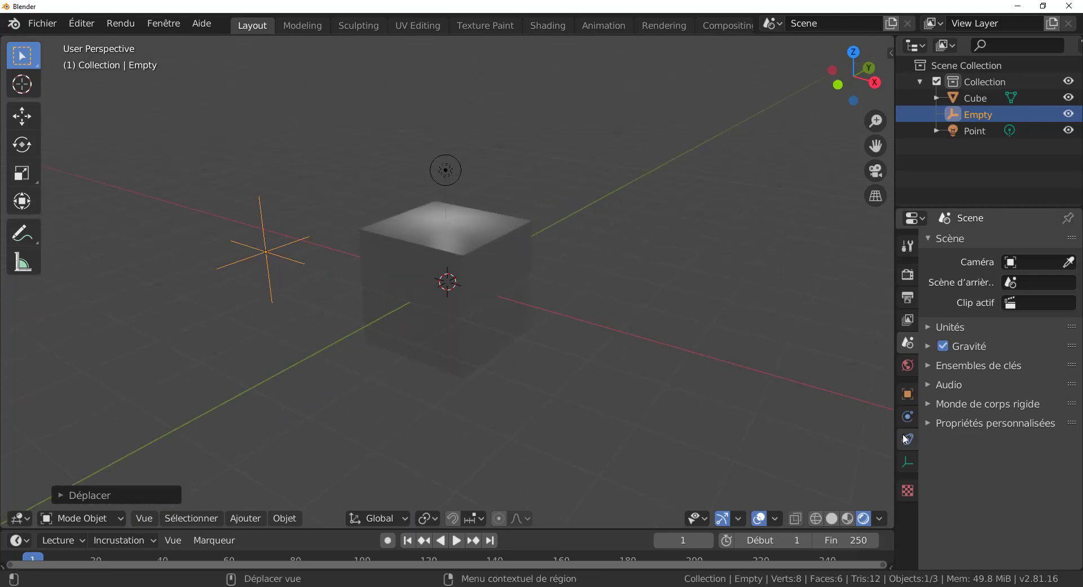
Show the point light's settings in a widened properties area and add a driver to its Puissance
click(450, 178)
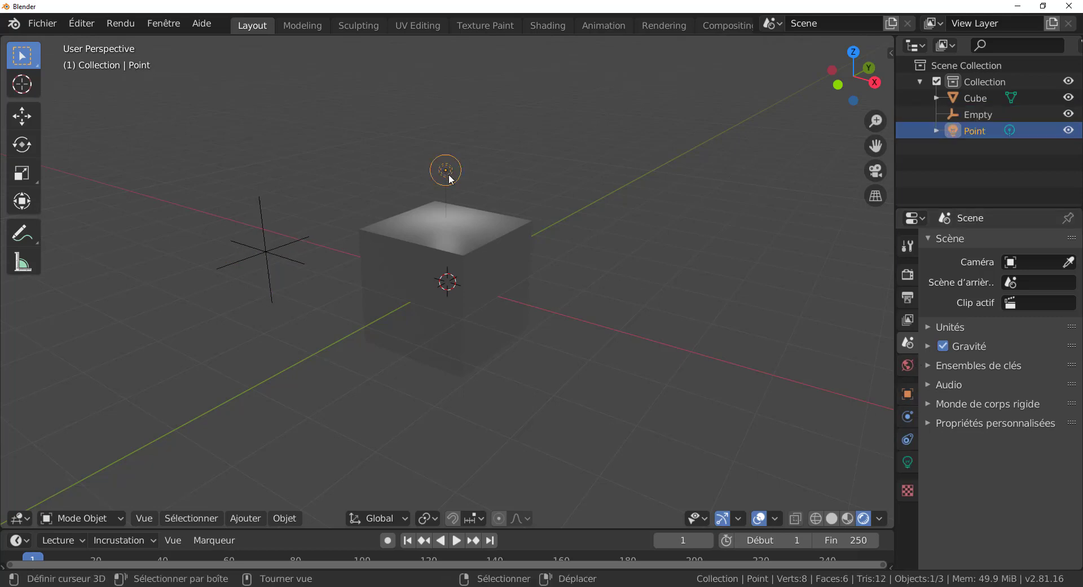
click(907, 462)
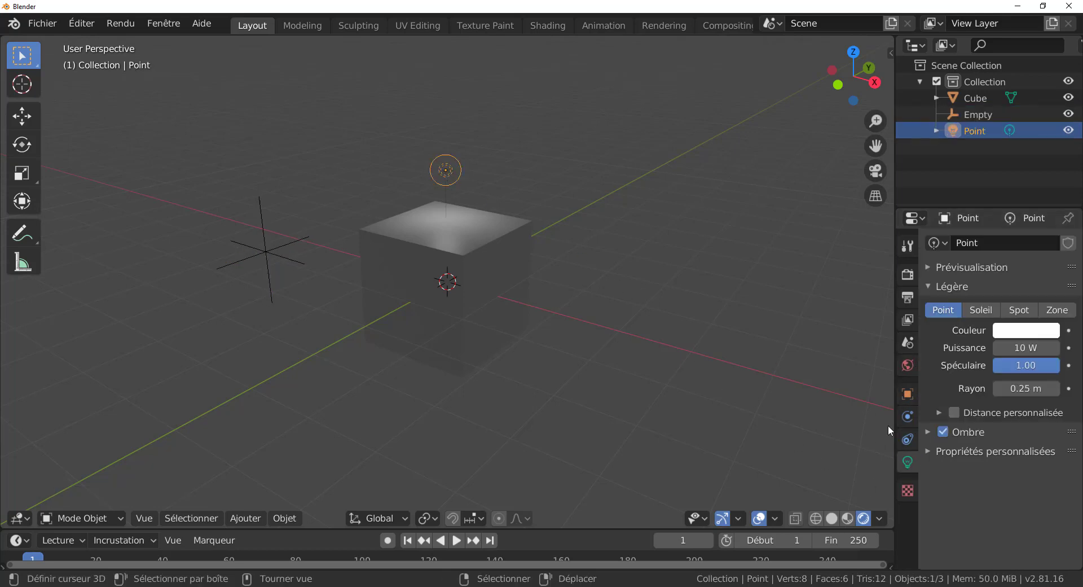
drag(894, 414, 769, 401)
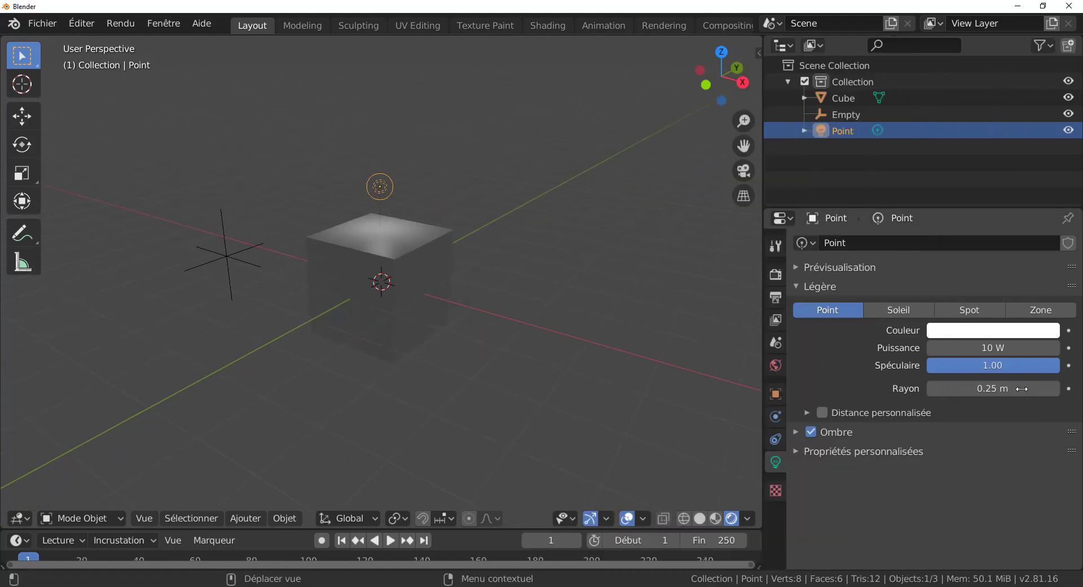
right_click(987, 347)
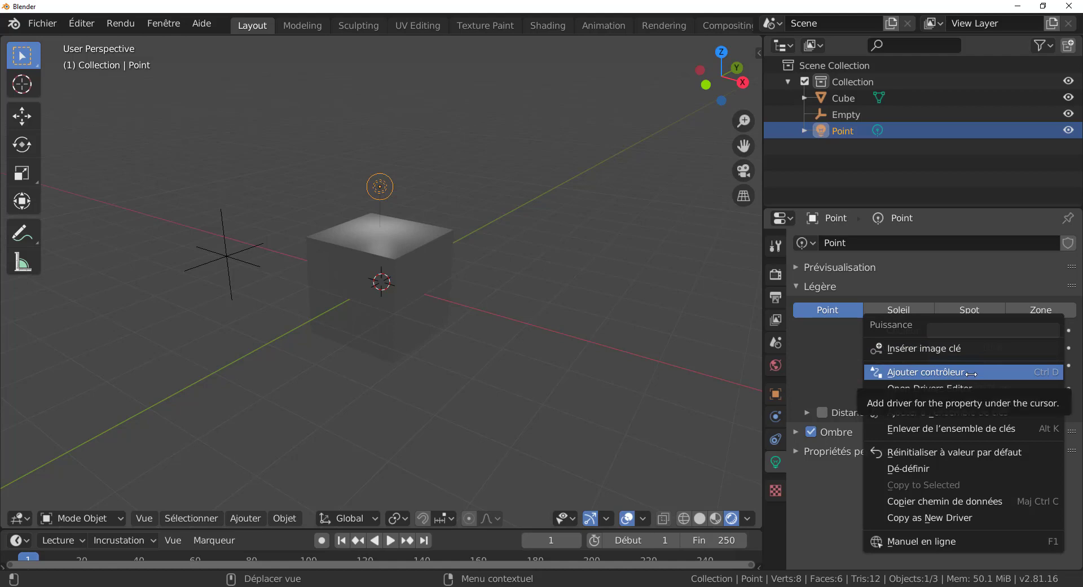
click(970, 374)
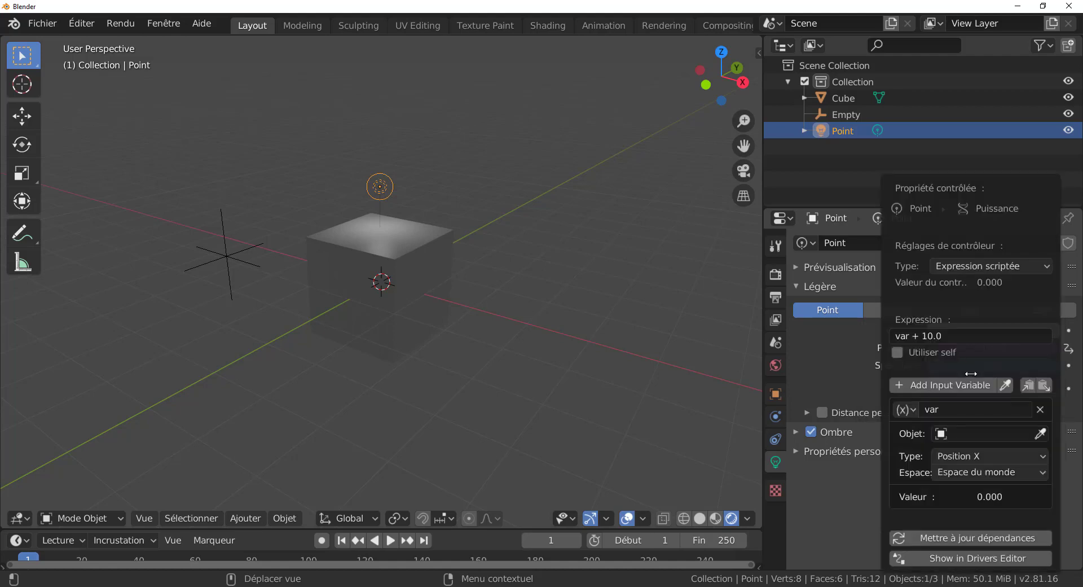
Set the driver variable's object to Empty and its type to Rotation Z
click(974, 433)
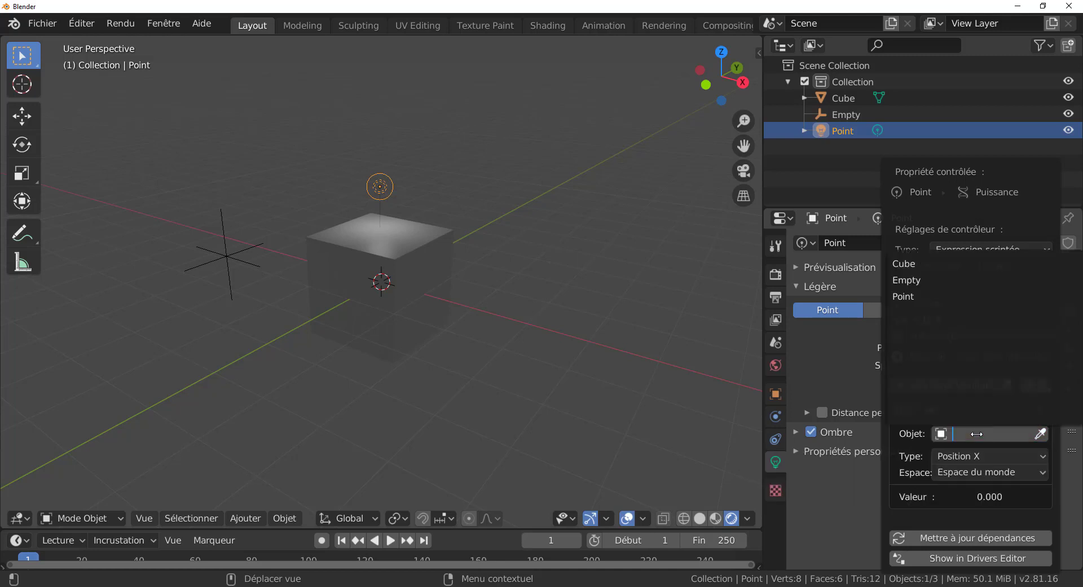
click(939, 280)
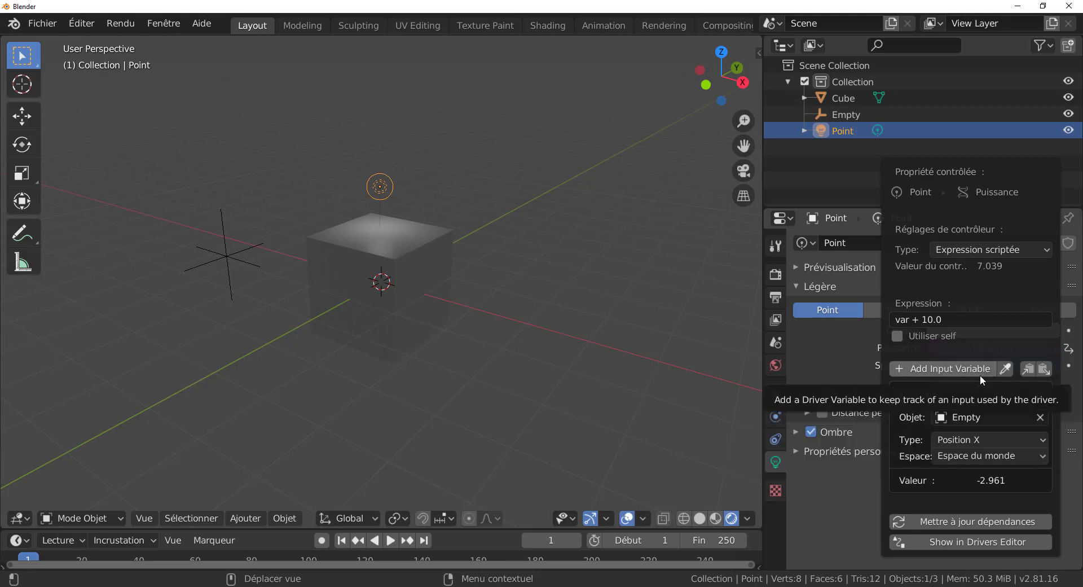
click(975, 445)
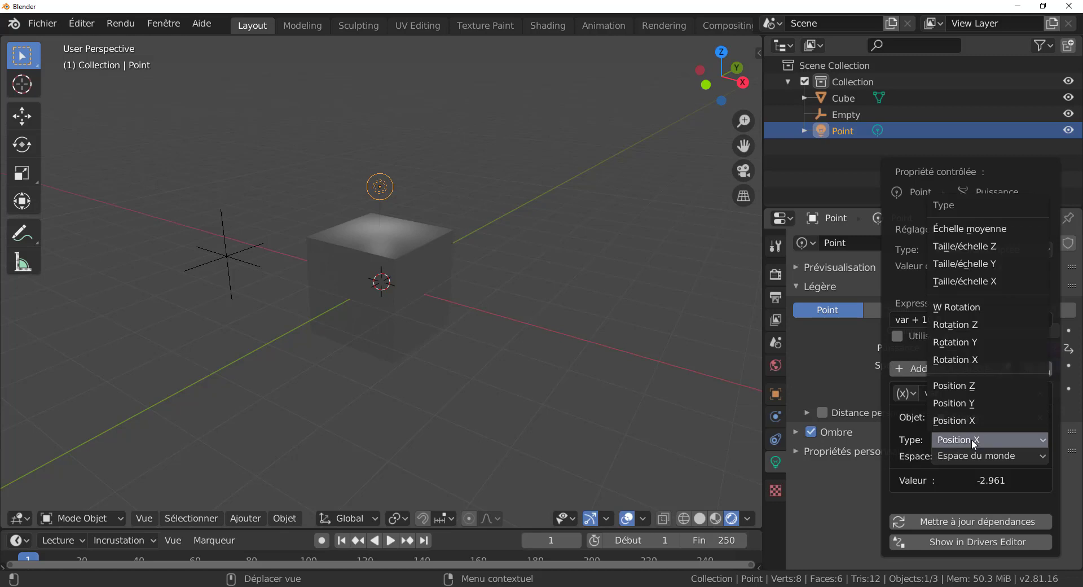
click(963, 325)
Try rotating the Empty around the global Z axis to test the light's power driver
click(228, 269)
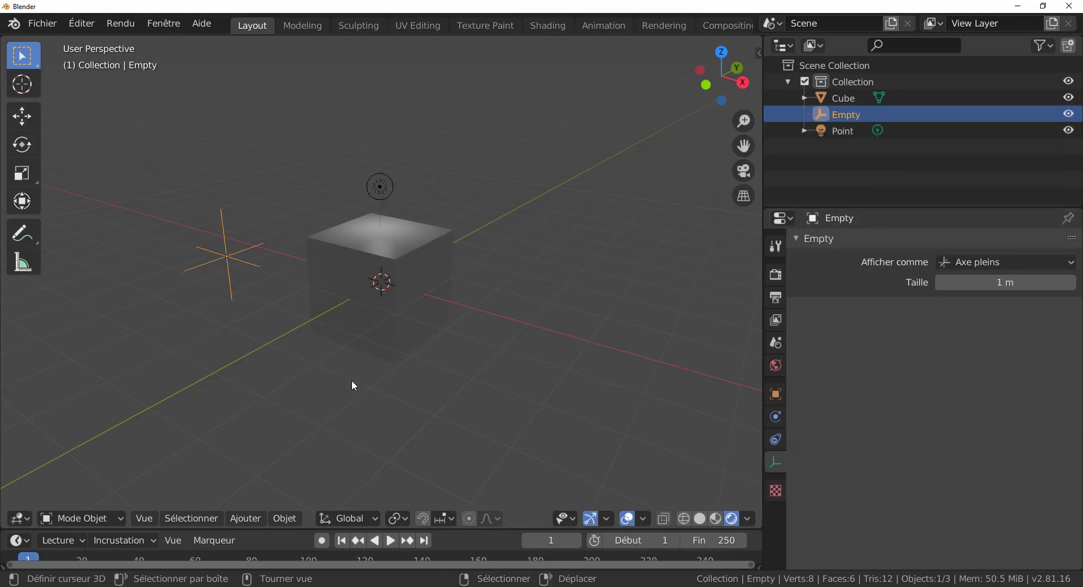
key(r)
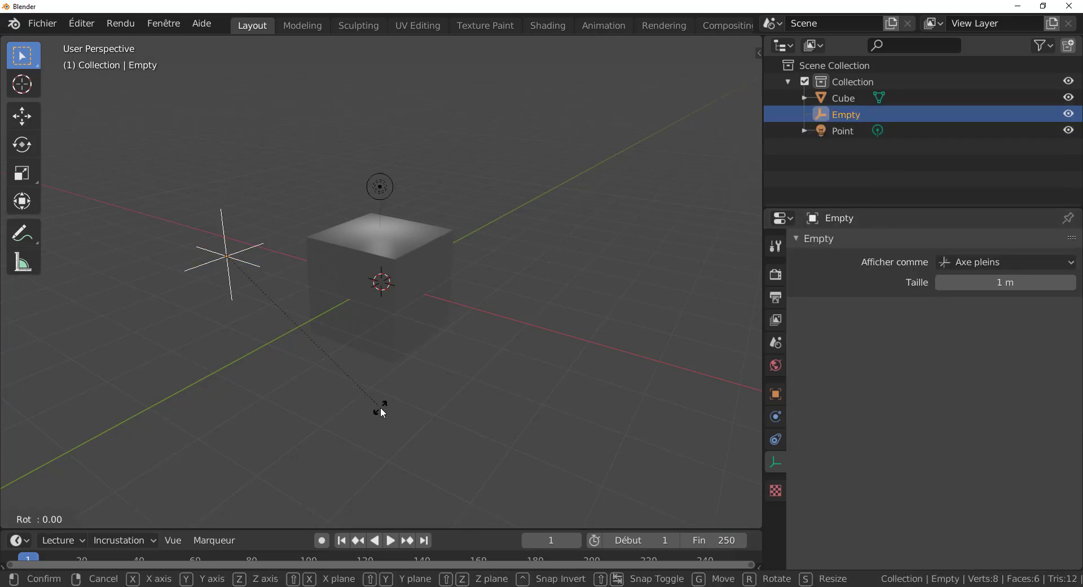
key(z)
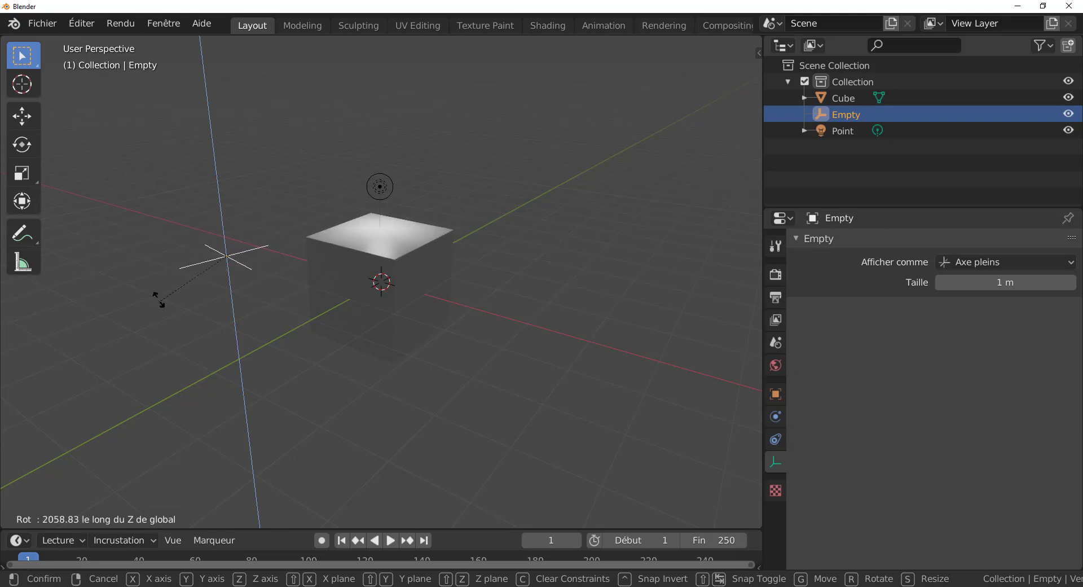
click(249, 317)
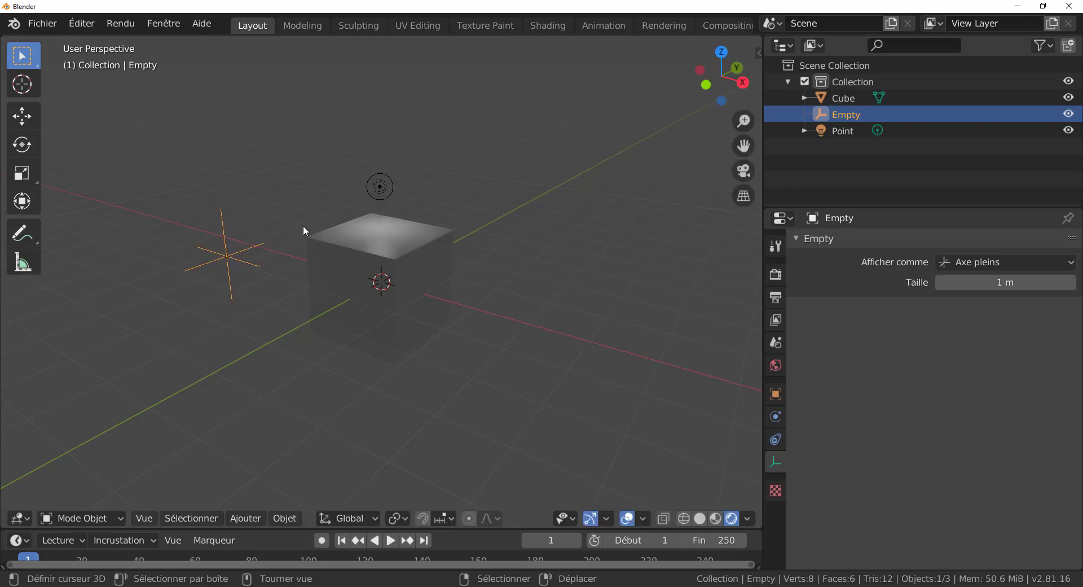
Edit the driver on the point light's Puissance, changing its variable type to Position Y
click(379, 183)
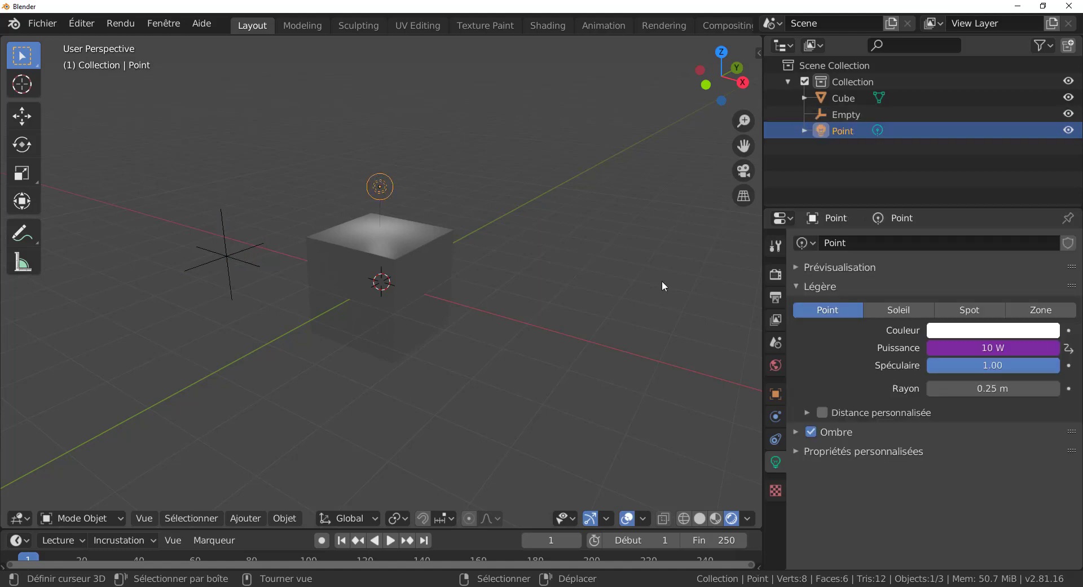
right_click(1003, 348)
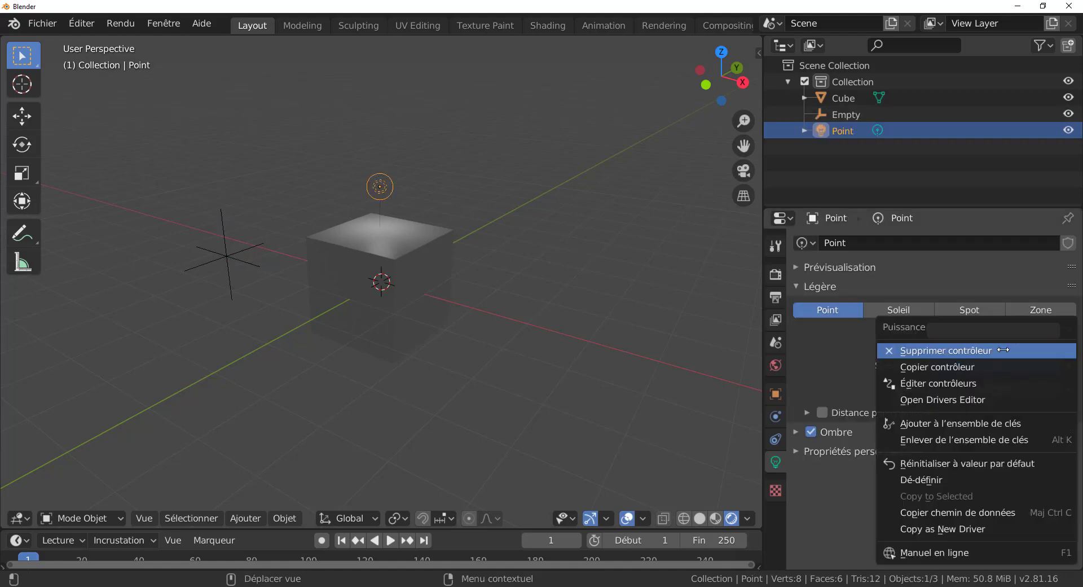
click(996, 386)
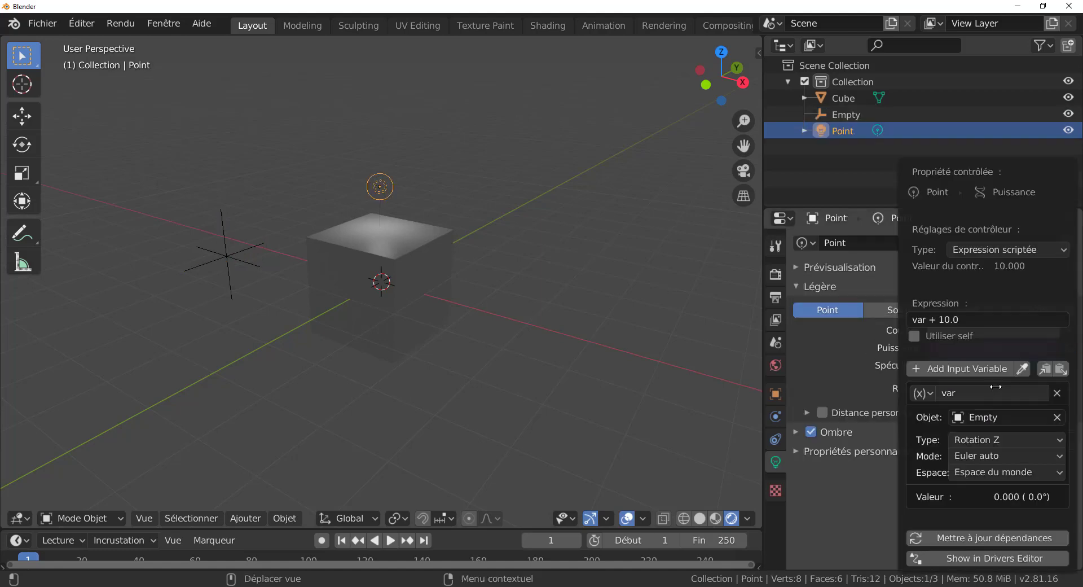
click(994, 440)
click(992, 403)
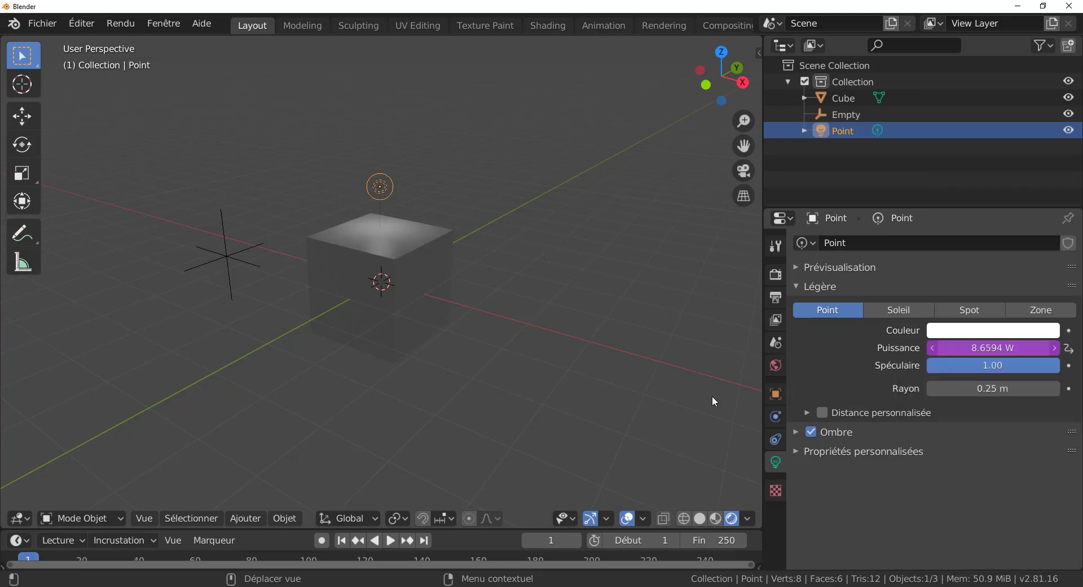
Try rotating the Empty around the global Y axis to test the edited driver
click(245, 268)
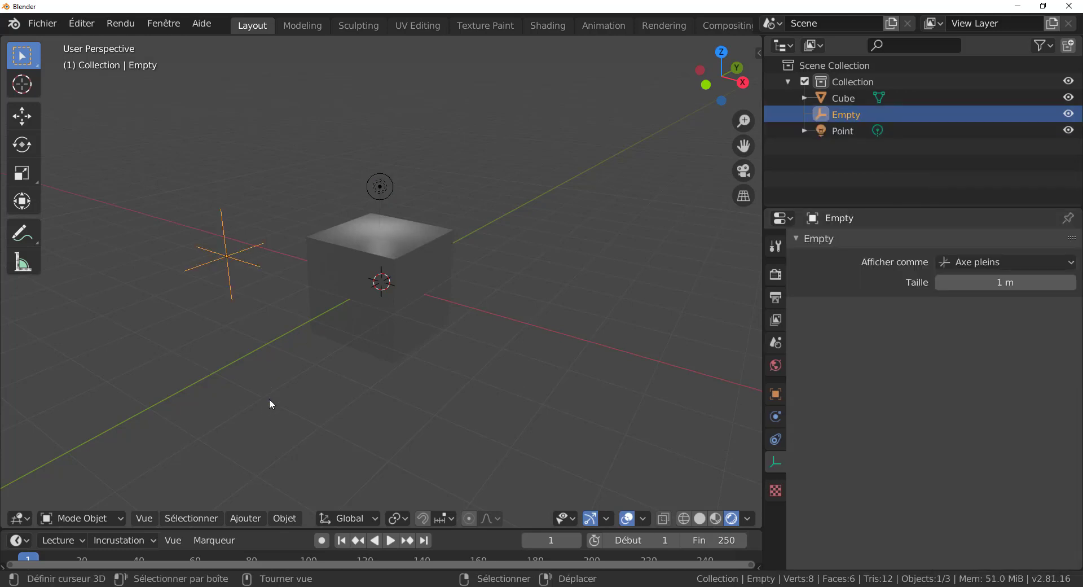
key(r)
key(y)
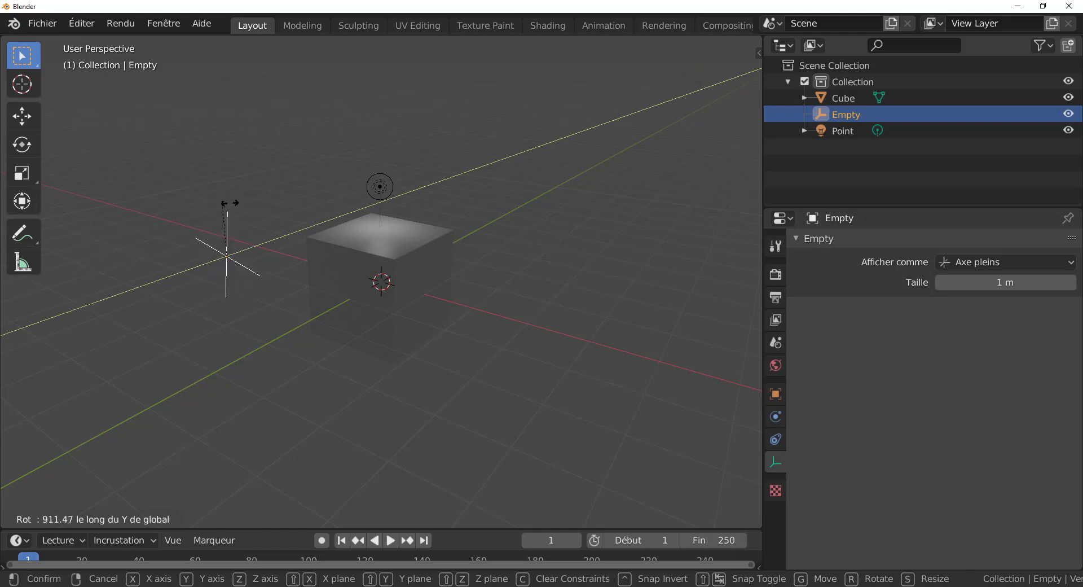
click(312, 215)
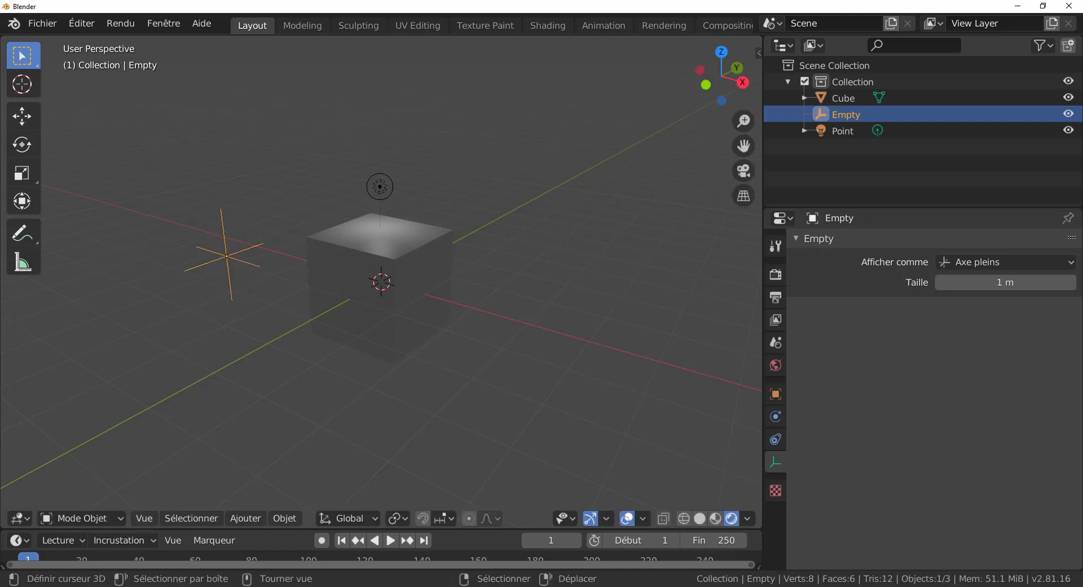
Update the dependencies of the driver on the point light's Puissance
click(385, 190)
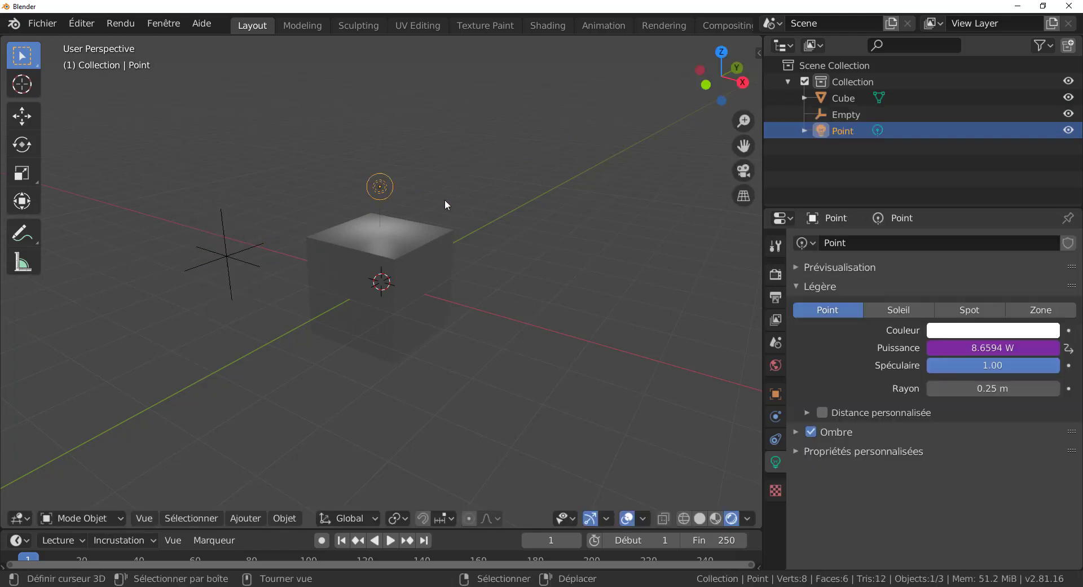
right_click(993, 350)
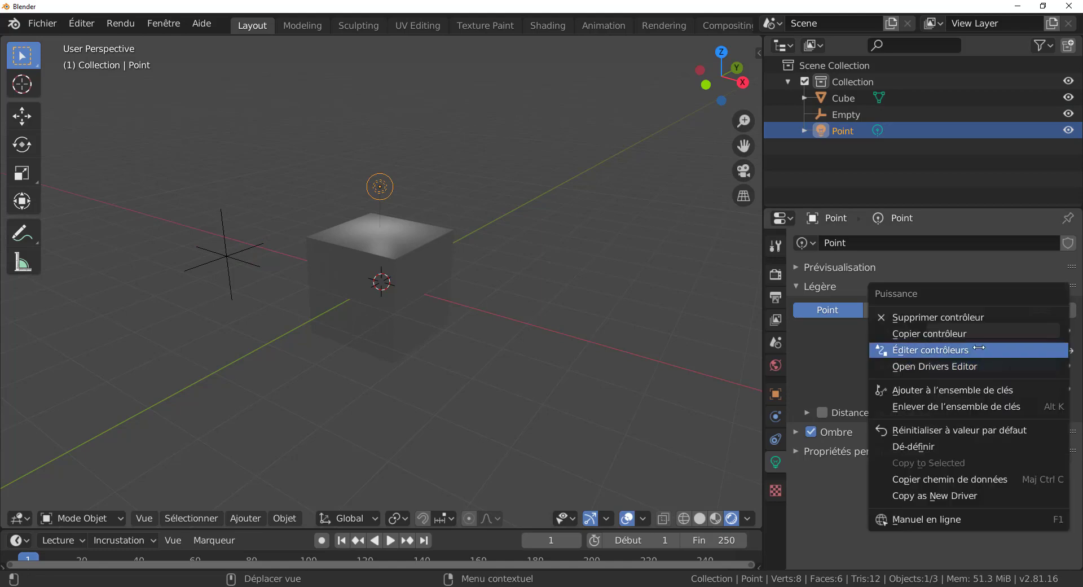
click(979, 350)
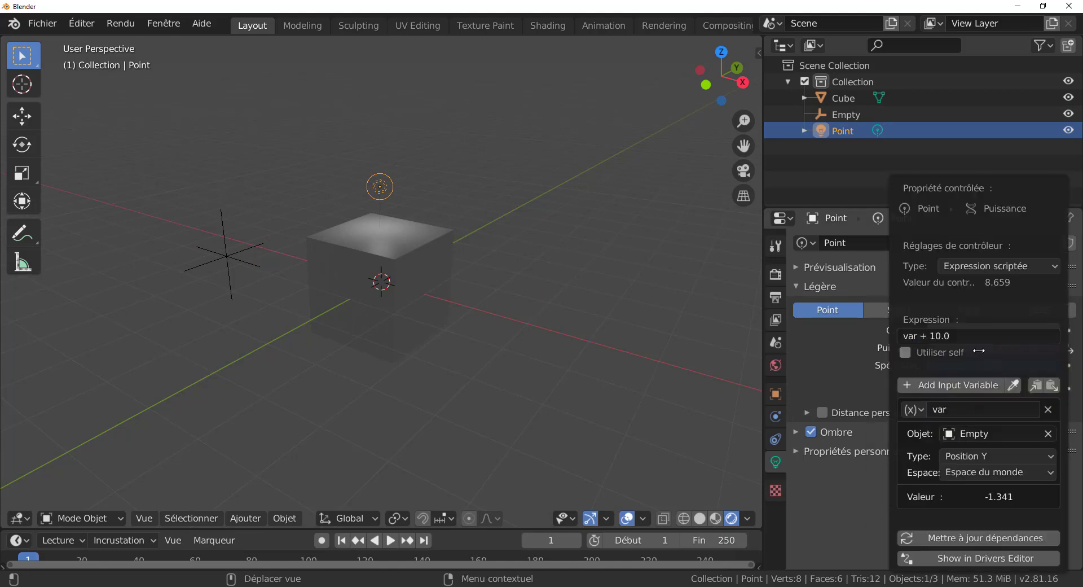
click(990, 538)
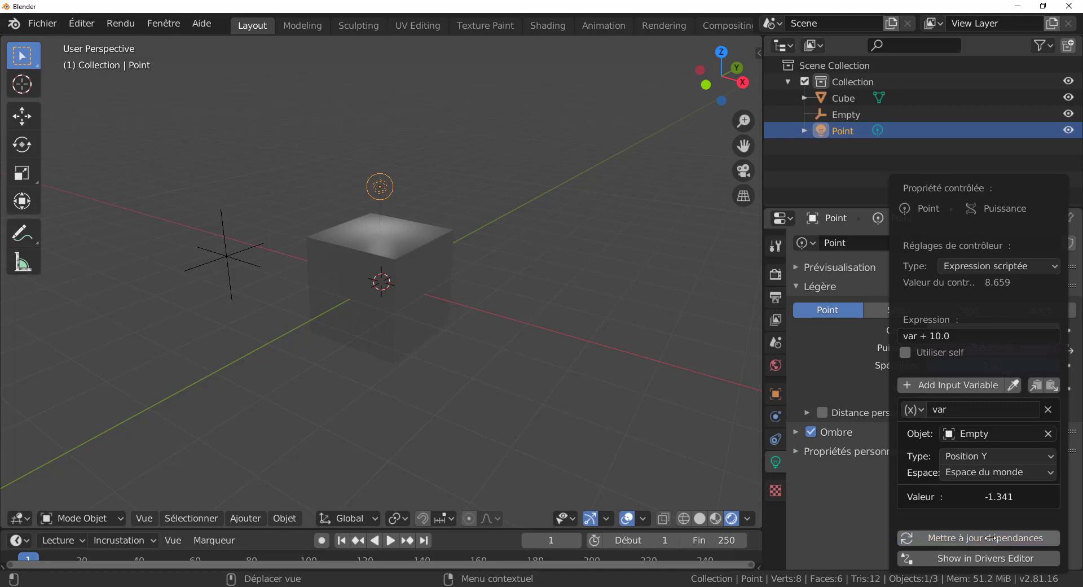
Try rotating the Empty around the global Y axis again to retest the refreshed driver
click(229, 260)
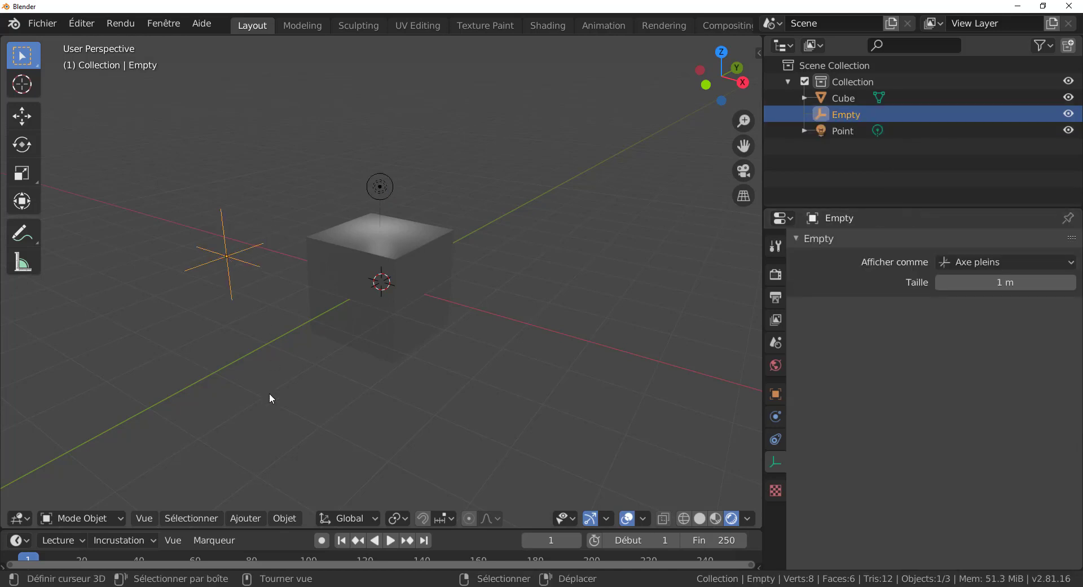
key(r)
key(y)
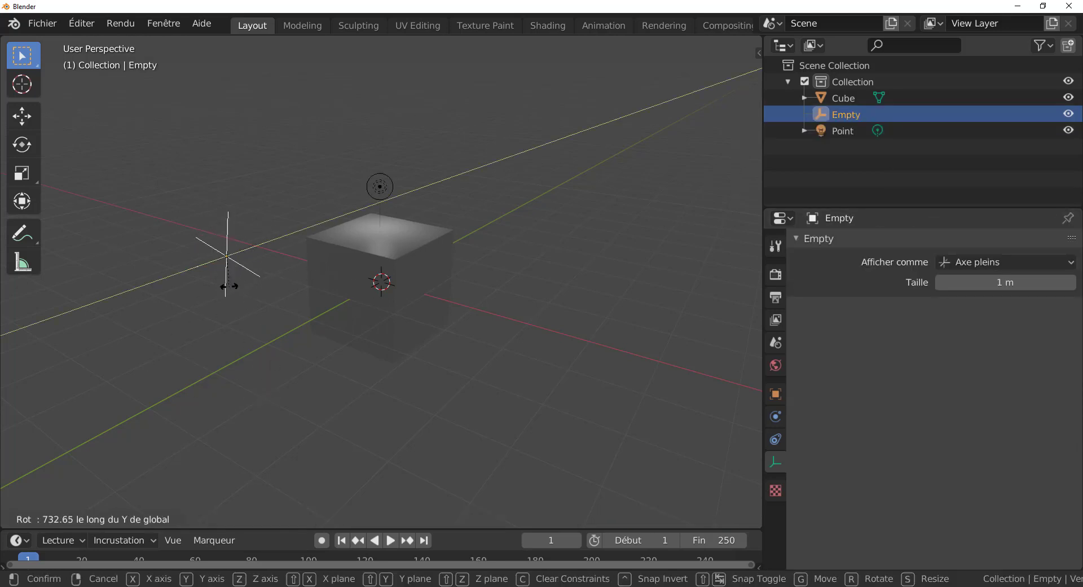
click(272, 277)
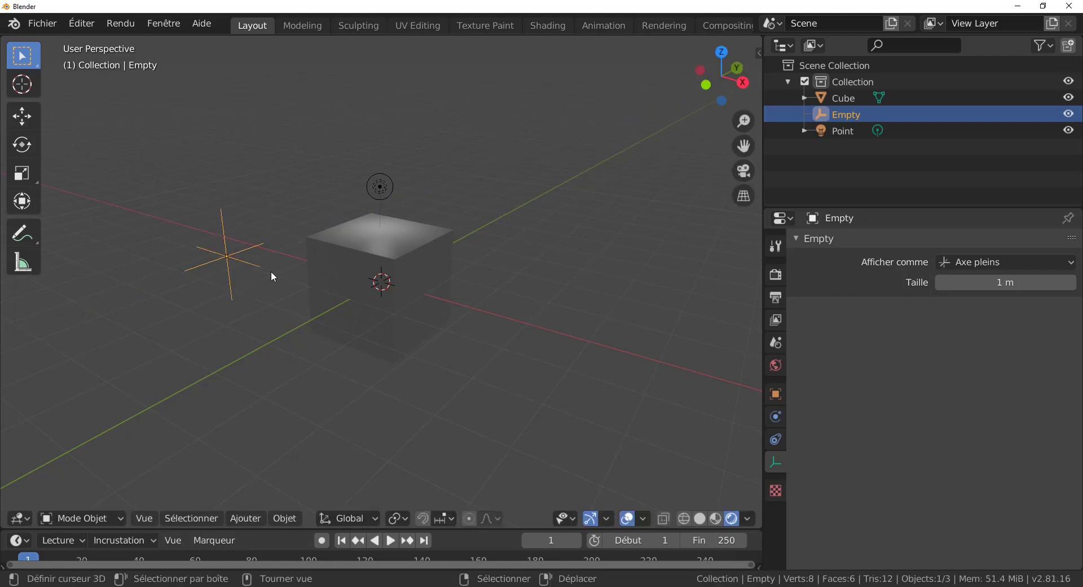
Set the variable type of the point light's Puissance driver to Rotation Y and update its dependencies
click(395, 190)
right_click(981, 348)
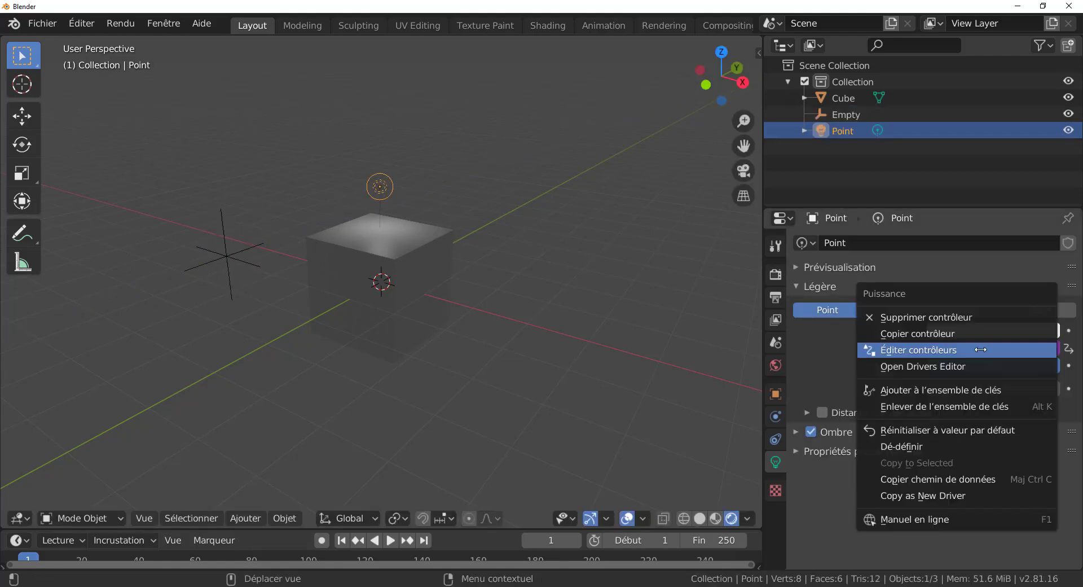
click(937, 350)
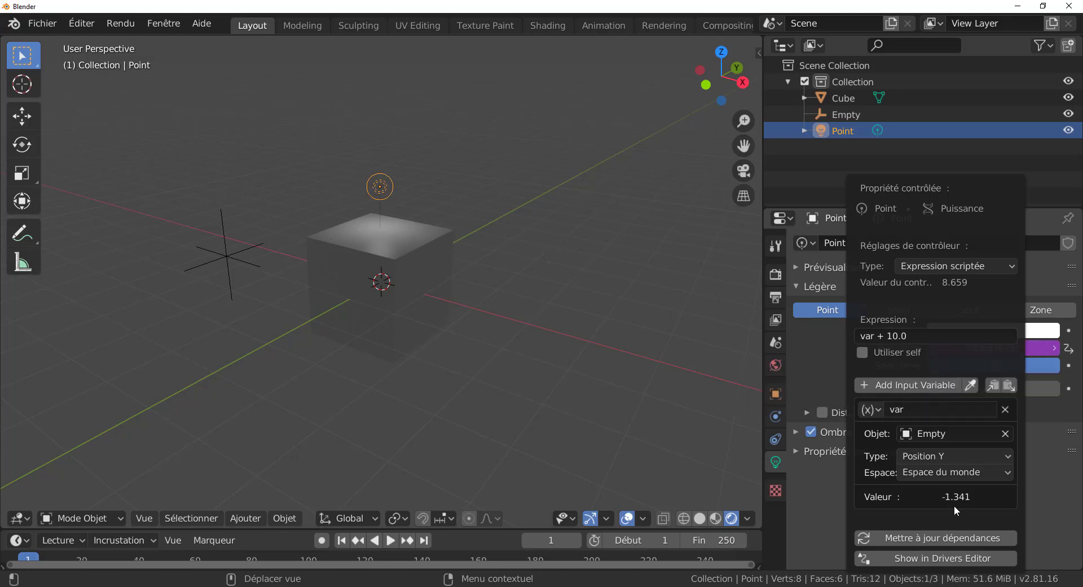
click(940, 538)
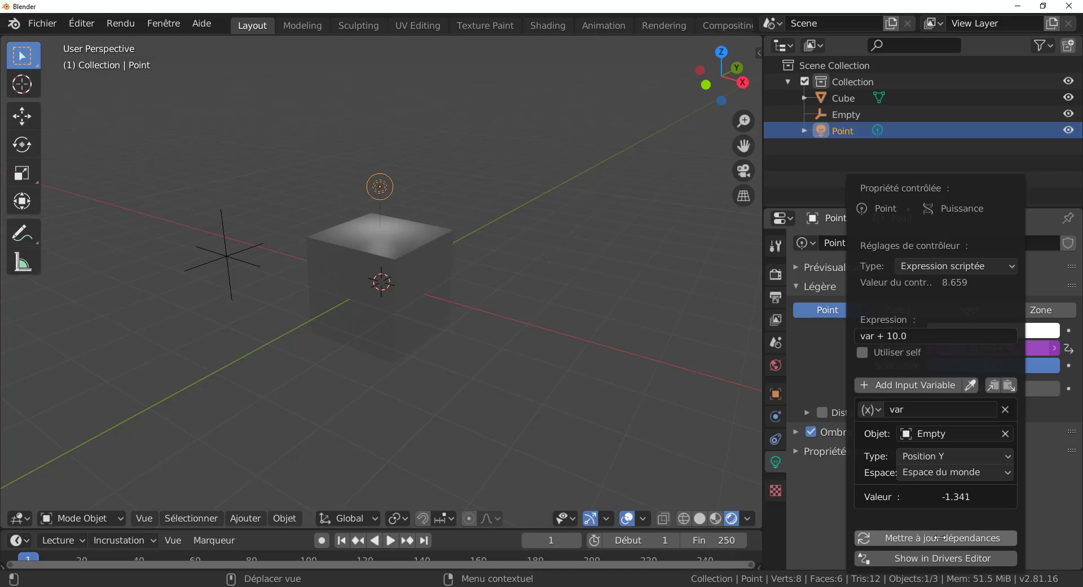
click(937, 458)
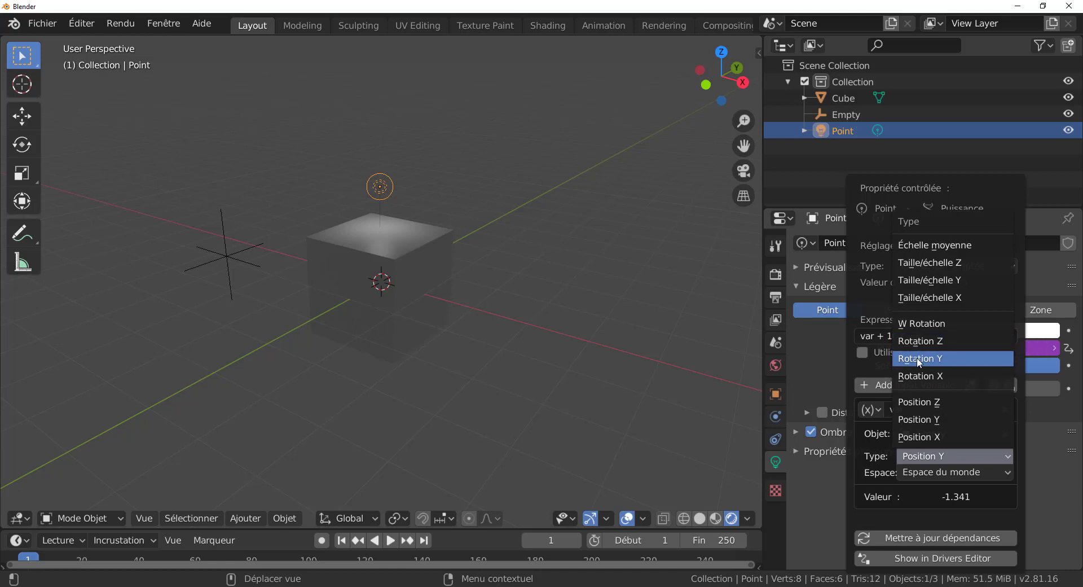
click(940, 360)
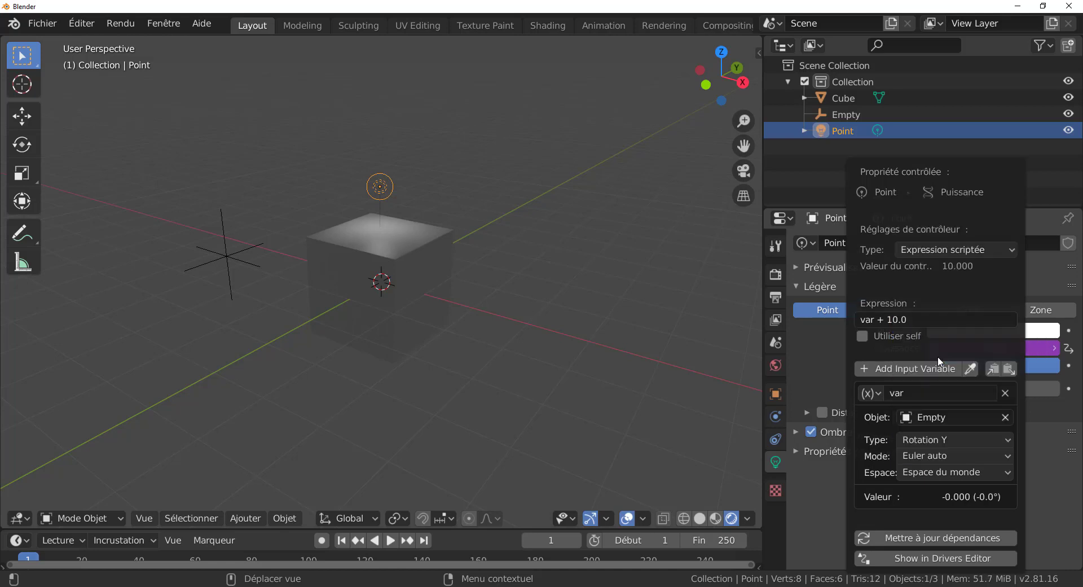
click(918, 536)
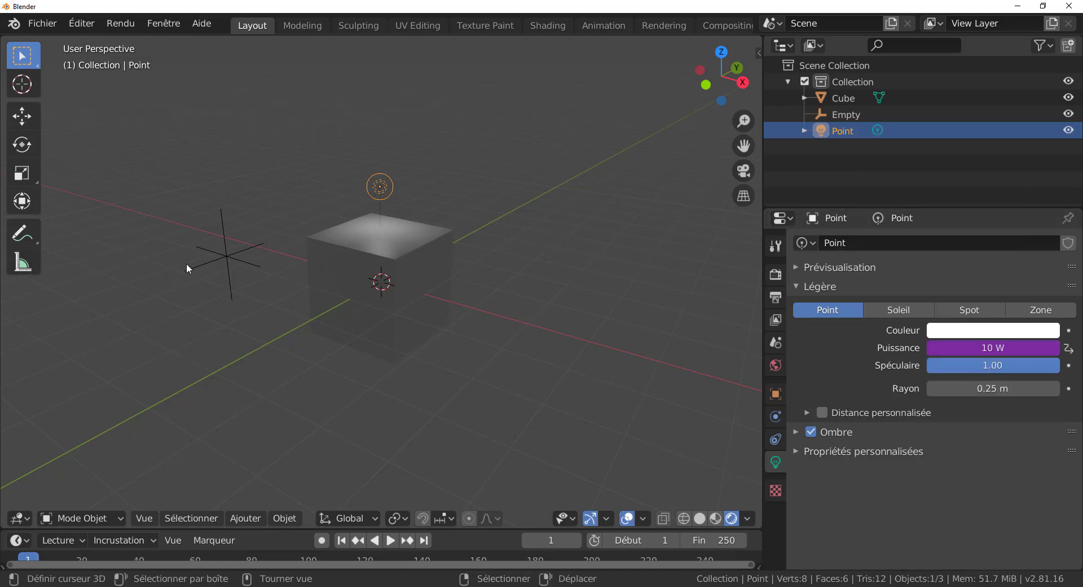
Try rotating the Empty around the global Y axis to test the Rotation Y driver
click(234, 297)
key(r)
key(y)
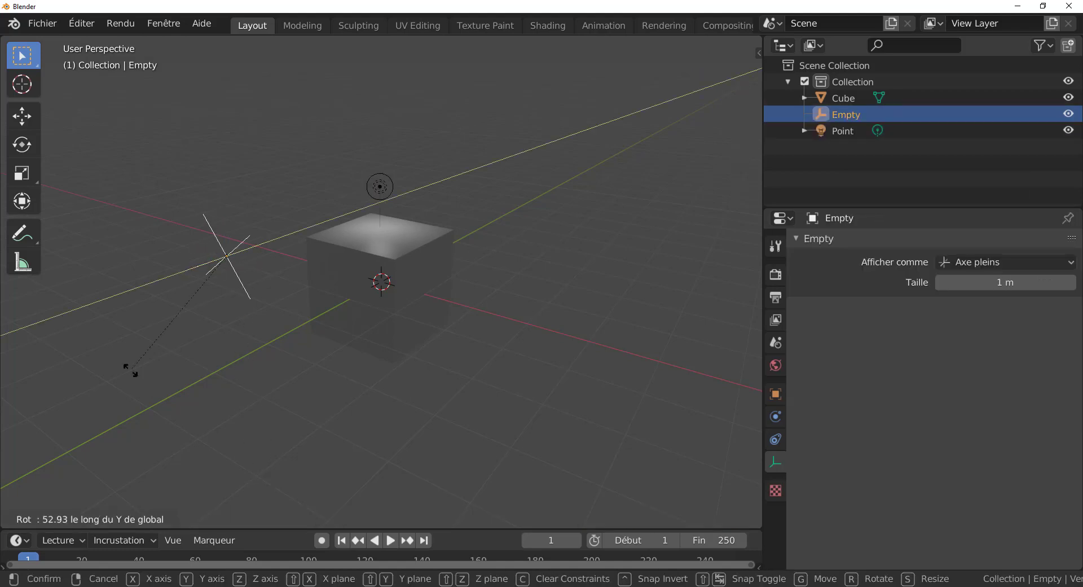
right_click(276, 313)
middle_drag(279, 312, 276, 314)
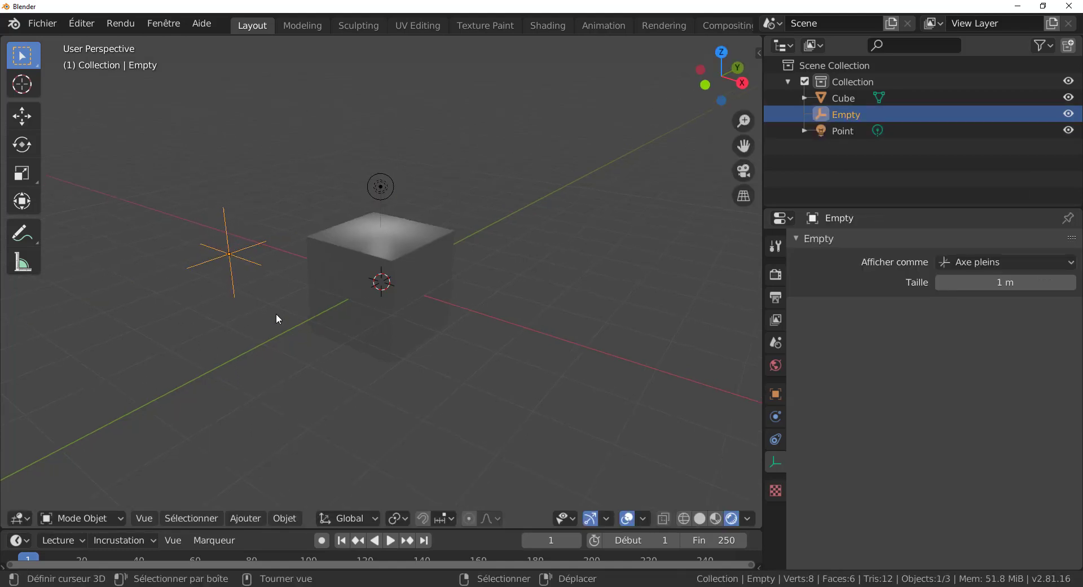
Duplicate the driven point light twice, placing the copies beside two adjacent side faces of the cube
click(373, 195)
middle_drag(415, 286, 423, 289)
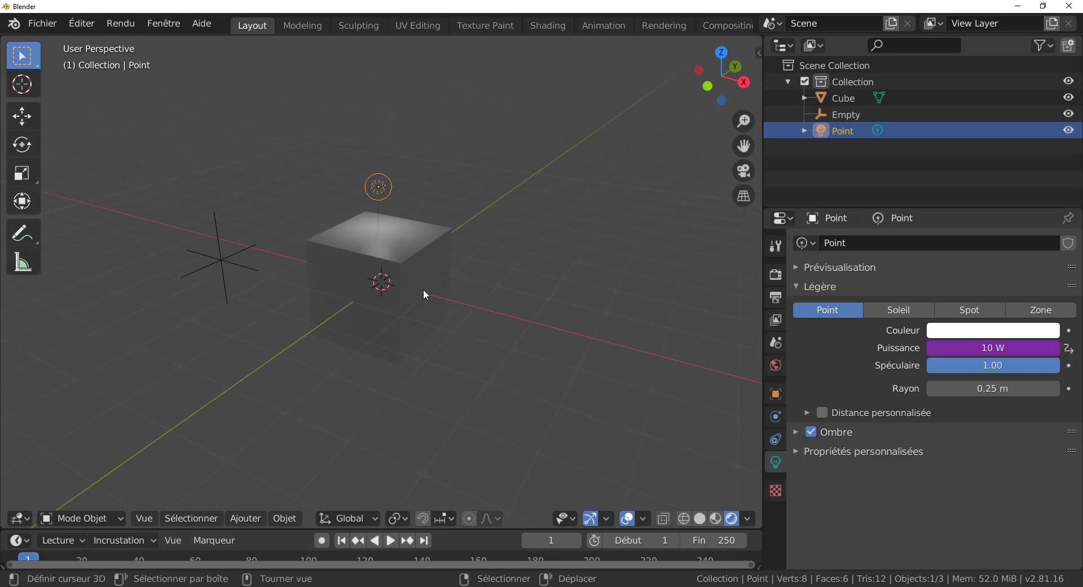
key(shift+d)
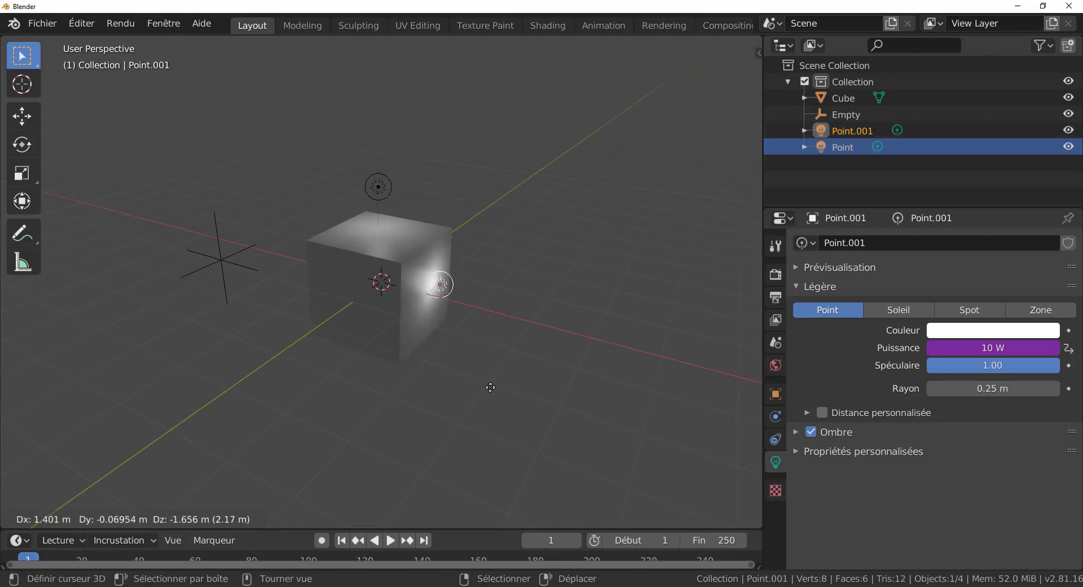
click(510, 387)
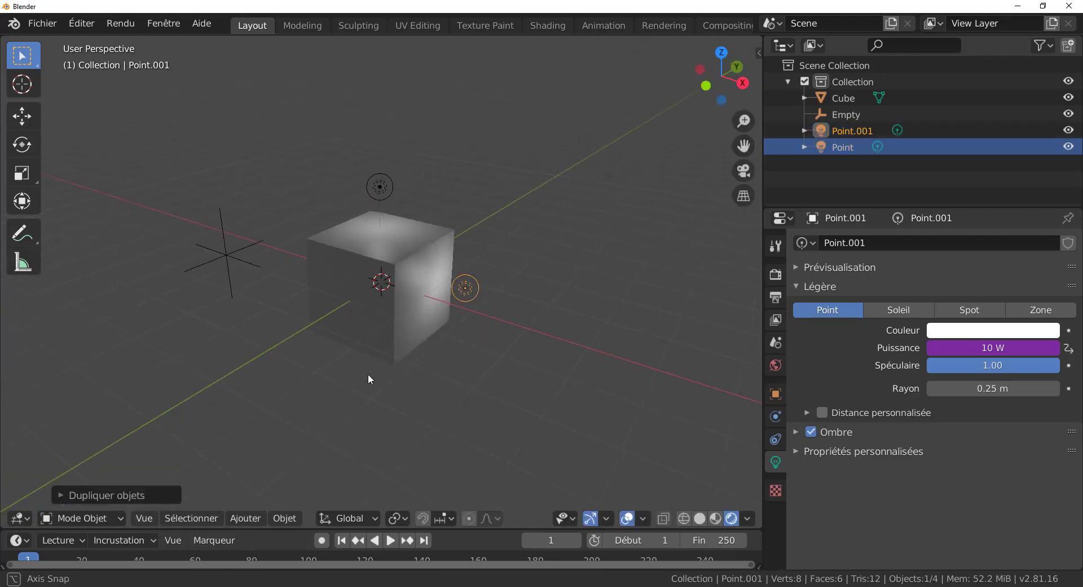
middle_drag(368, 373, 442, 370)
key(shift+d)
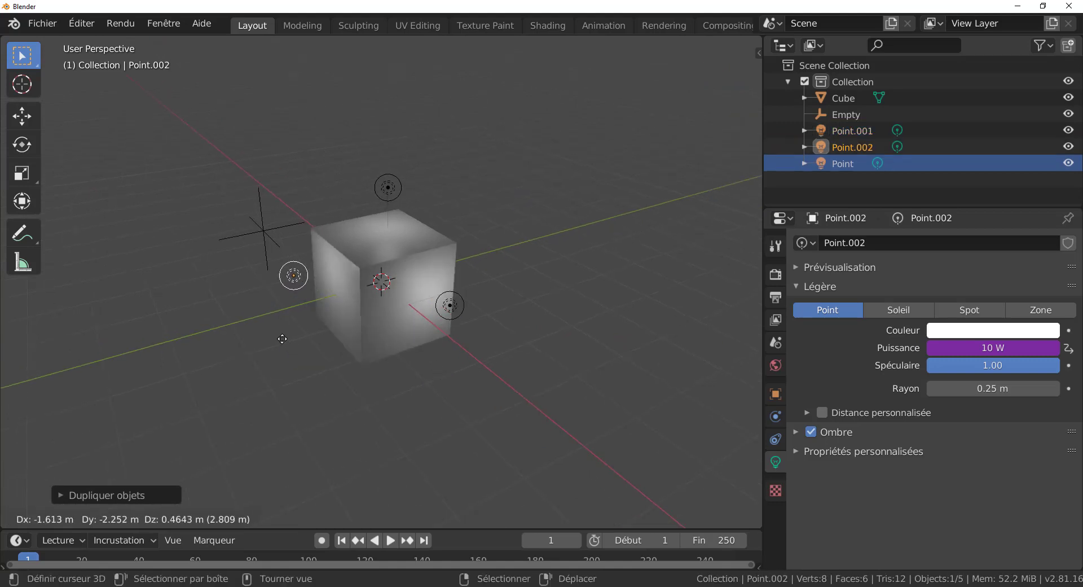
click(313, 355)
Try rotating the Empty around the global Y axis to test its effect on all three lights
click(255, 267)
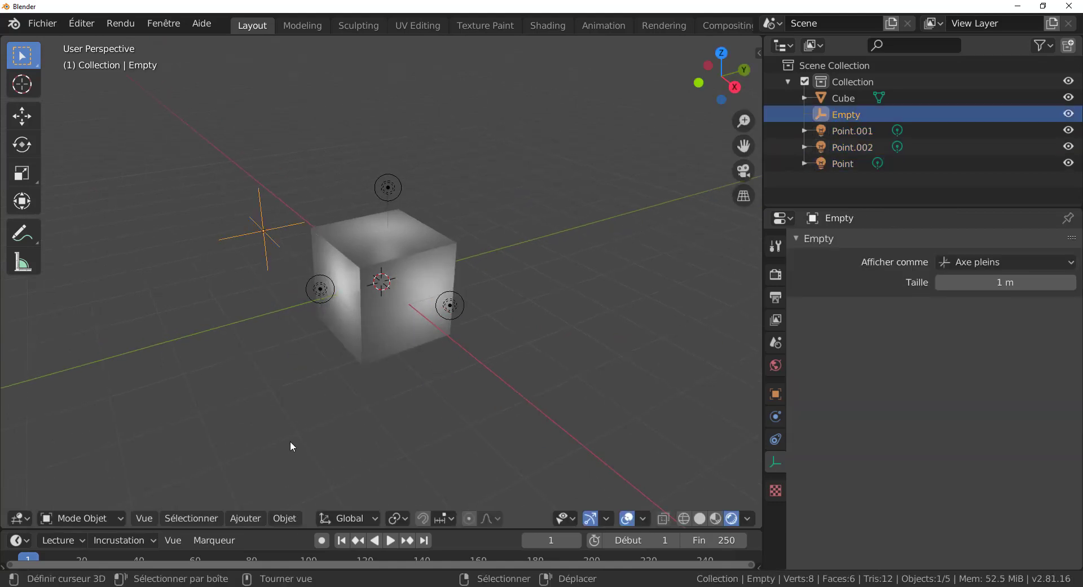
key(r)
key(y)
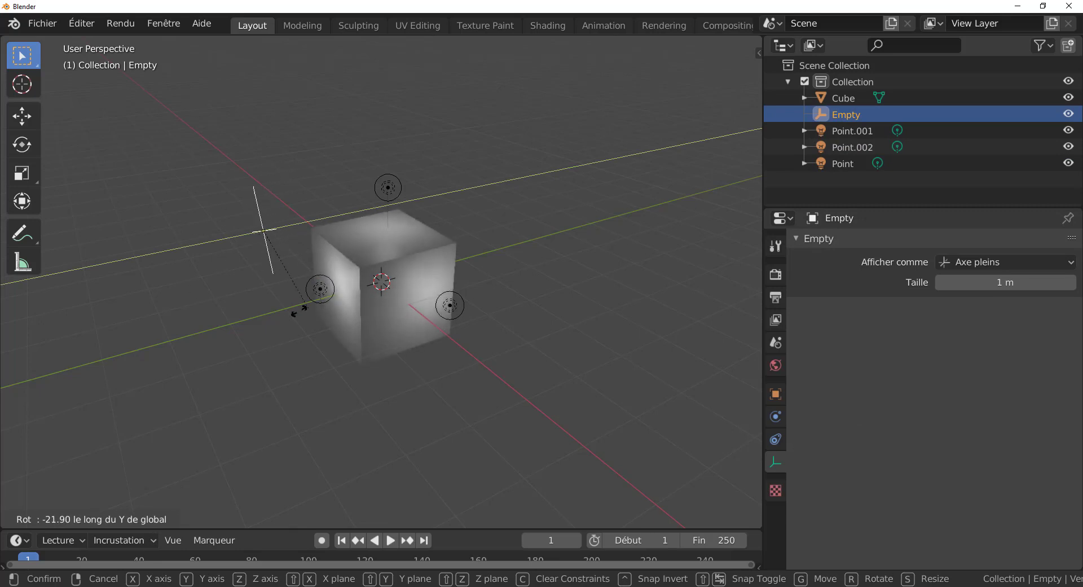
click(198, 235)
Move the second duplicated light beside the cube face nearest the Empty, and reselect the Empty
middle_drag(305, 285, 451, 310)
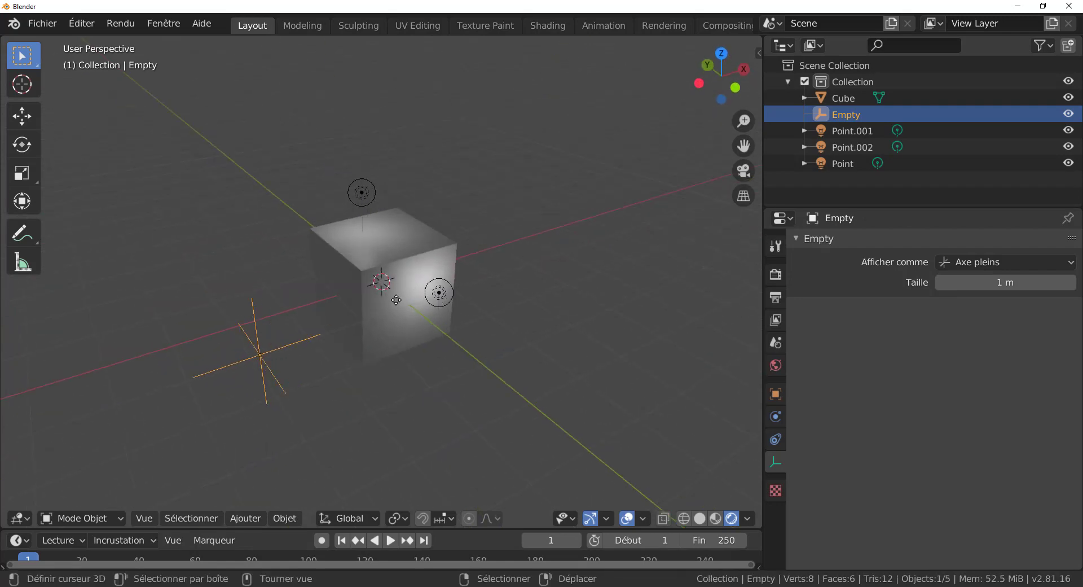
right_drag(440, 296, 305, 289)
right_click(281, 352)
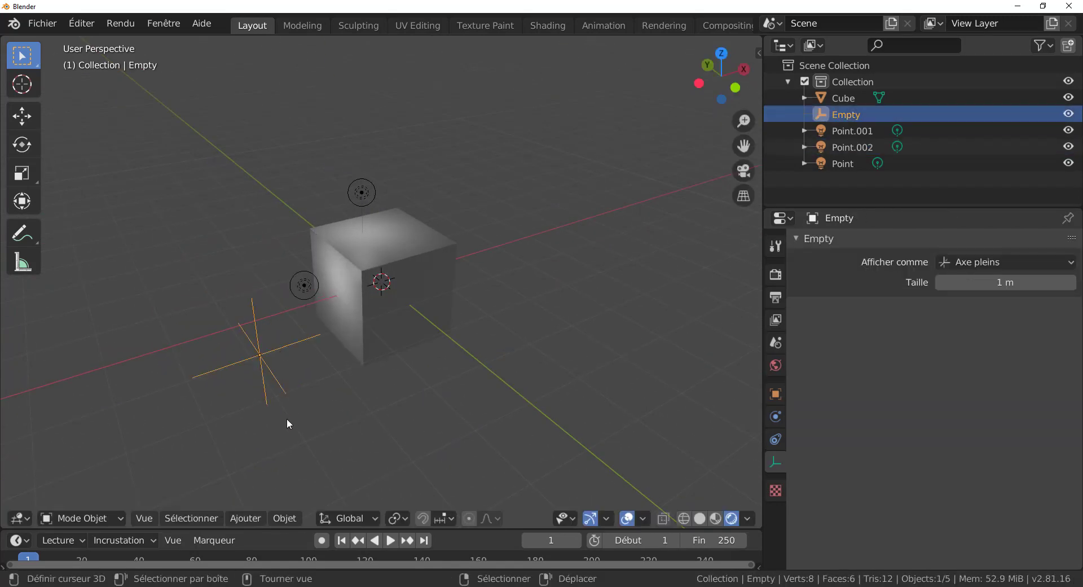
Try rotating the Empty around the global Y axis with the repositioned light in place
middle_drag(288, 422, 270, 416)
key(r)
key(y)
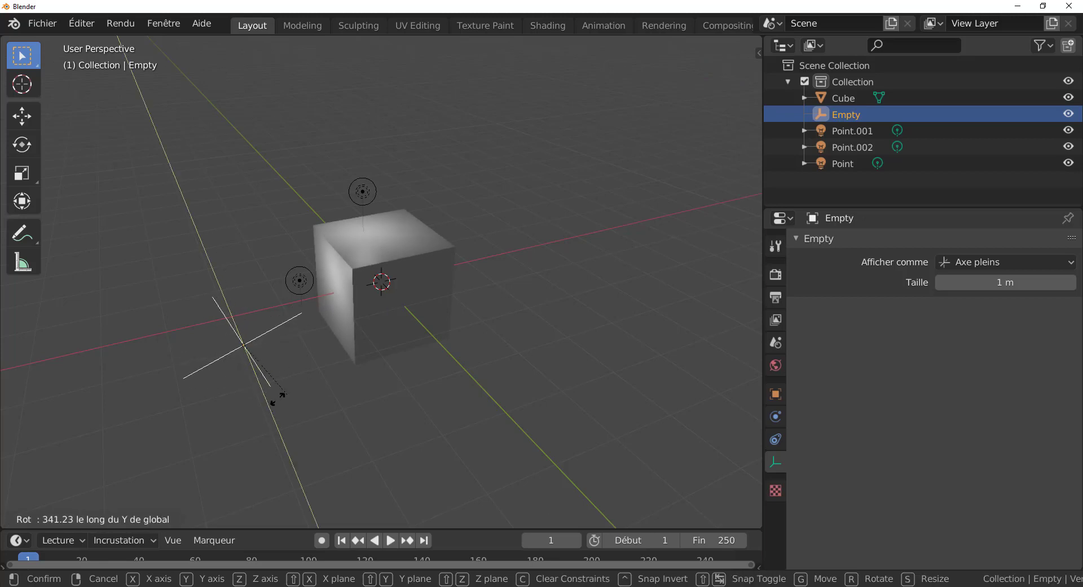
click(186, 401)
middle_drag(290, 406, 201, 391)
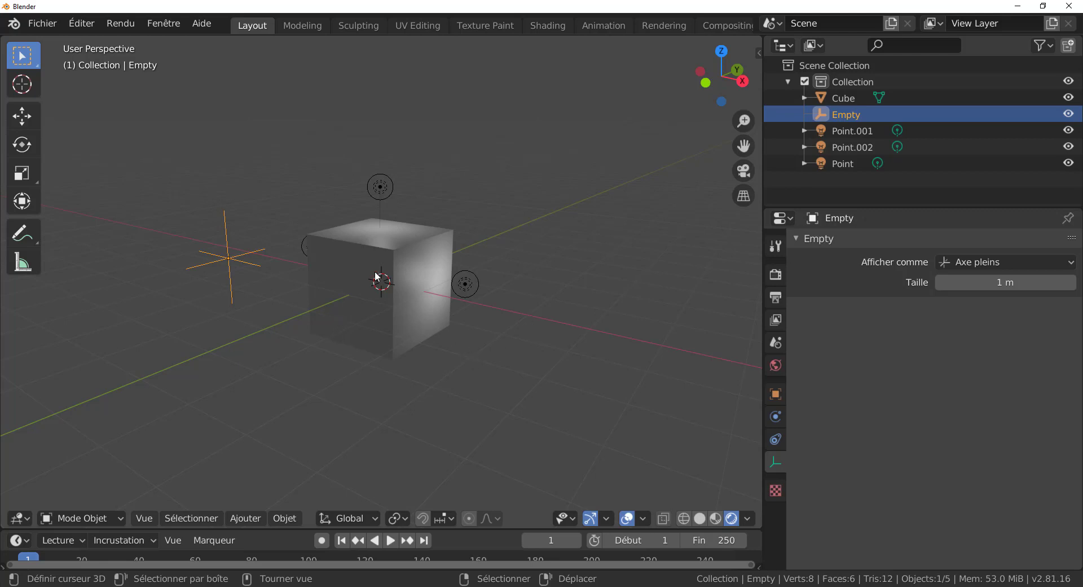
Delete all three point lights around the cube
click(468, 278)
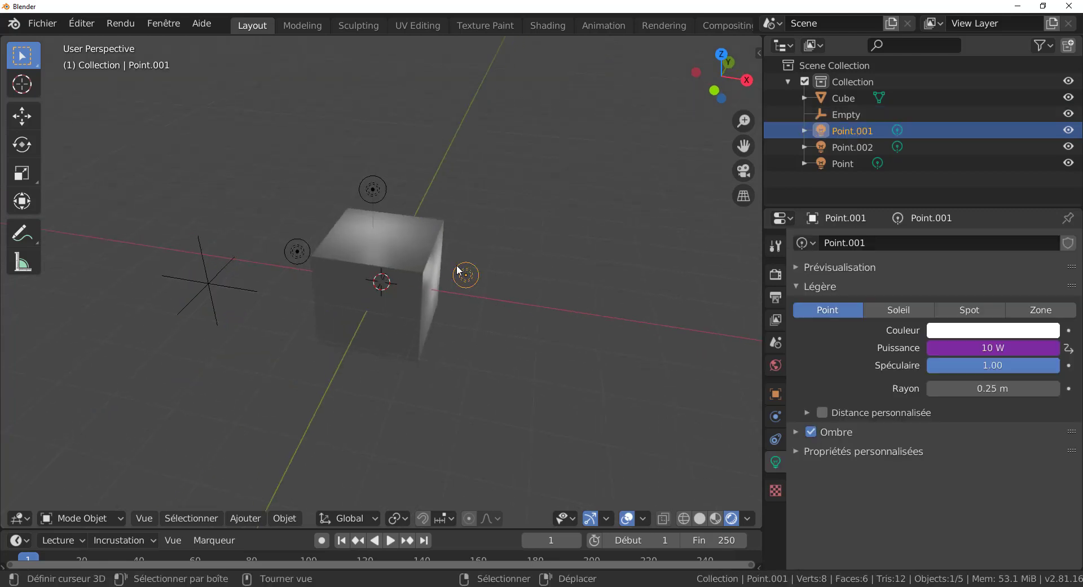
middle_drag(447, 277, 406, 204)
shift+click(369, 191)
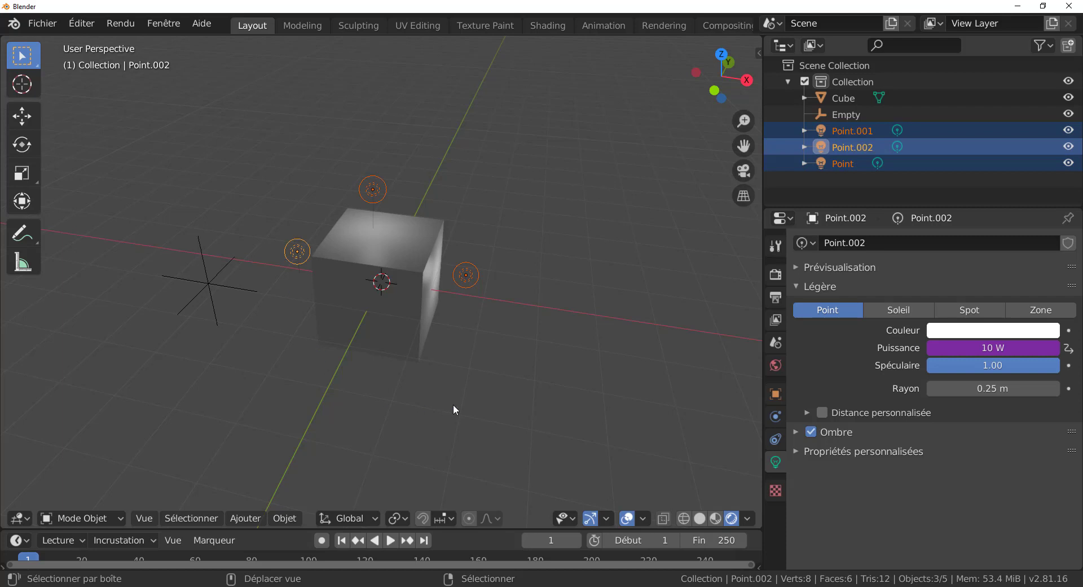
key(x)
click(530, 391)
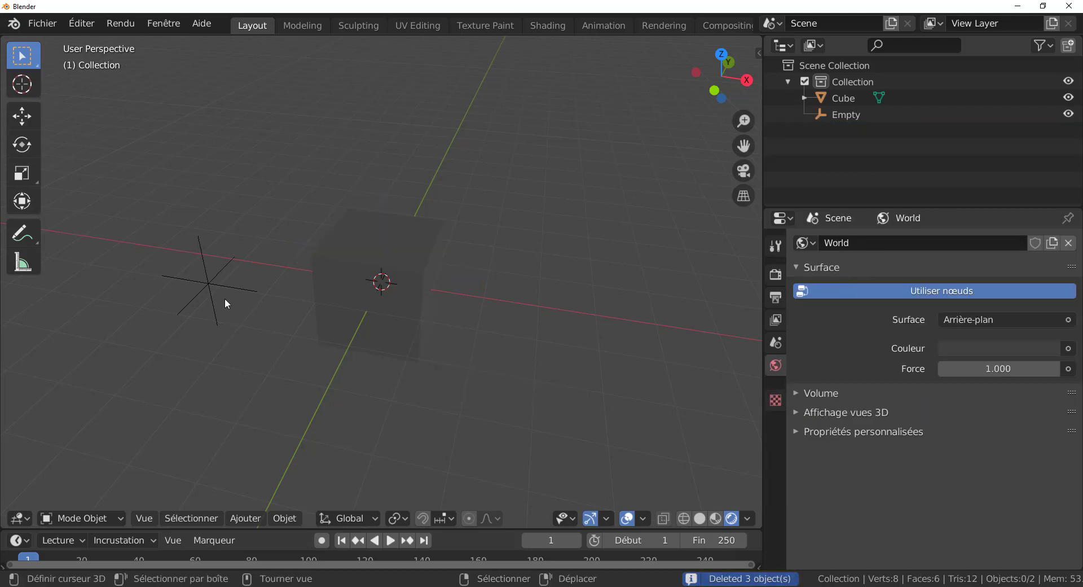
Assign a Texture d'environnement to the World's background Couleur and enlarge the properties editor
middle_drag(581, 338, 575, 330)
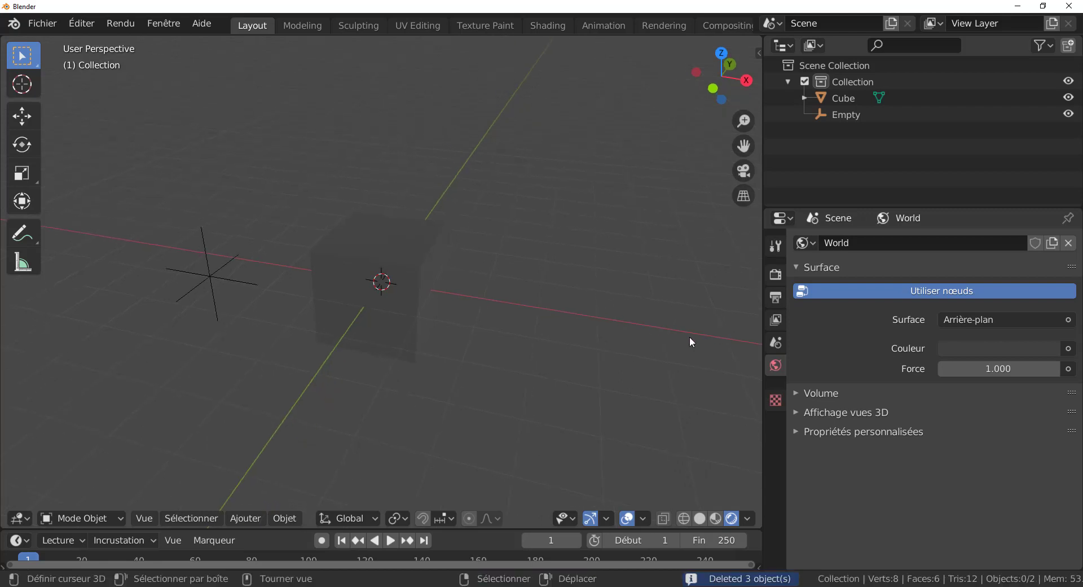
click(1069, 350)
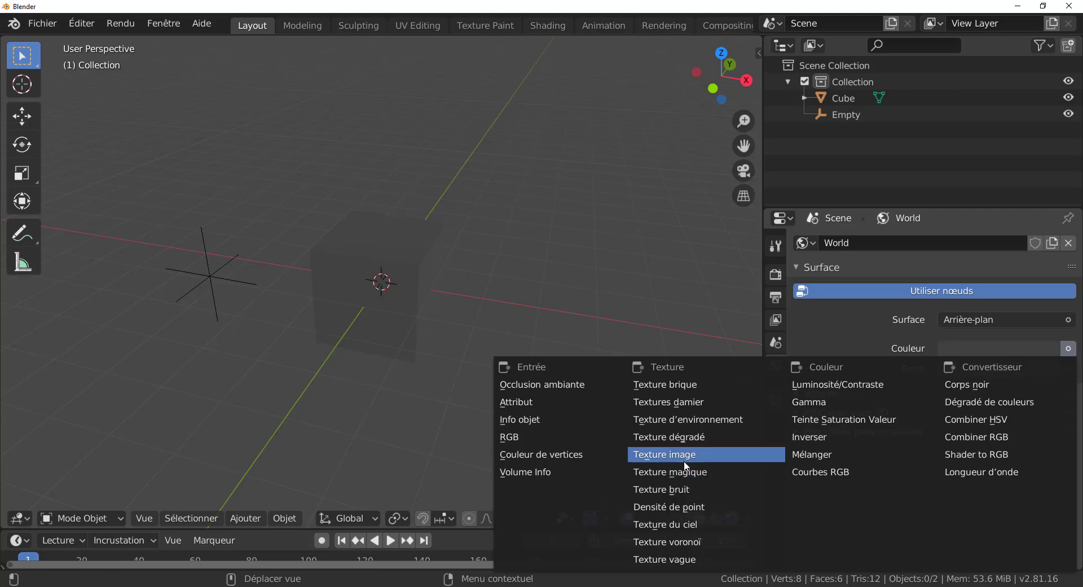
click(680, 419)
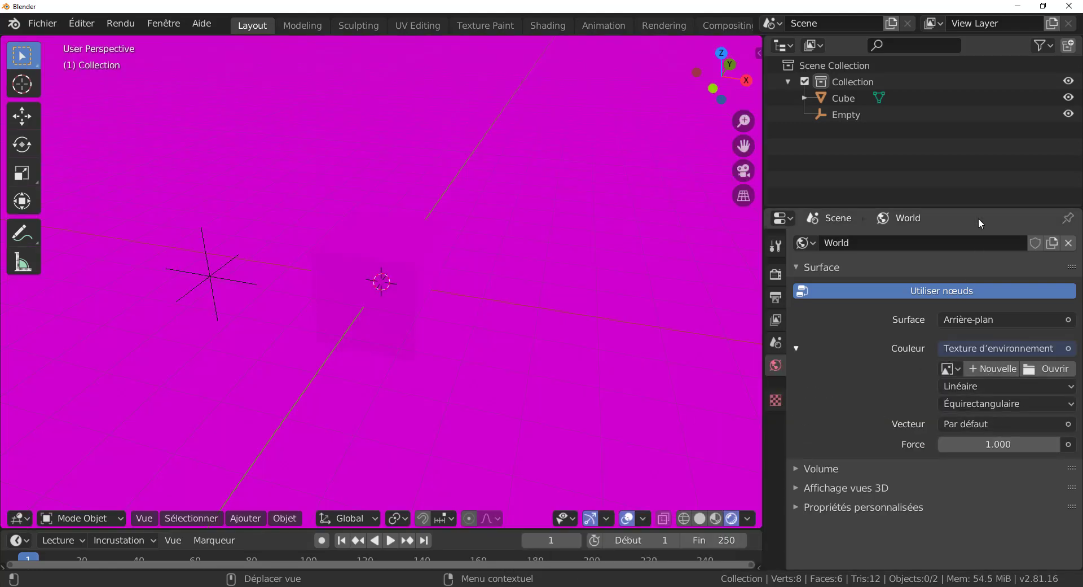
drag(979, 205, 979, 88)
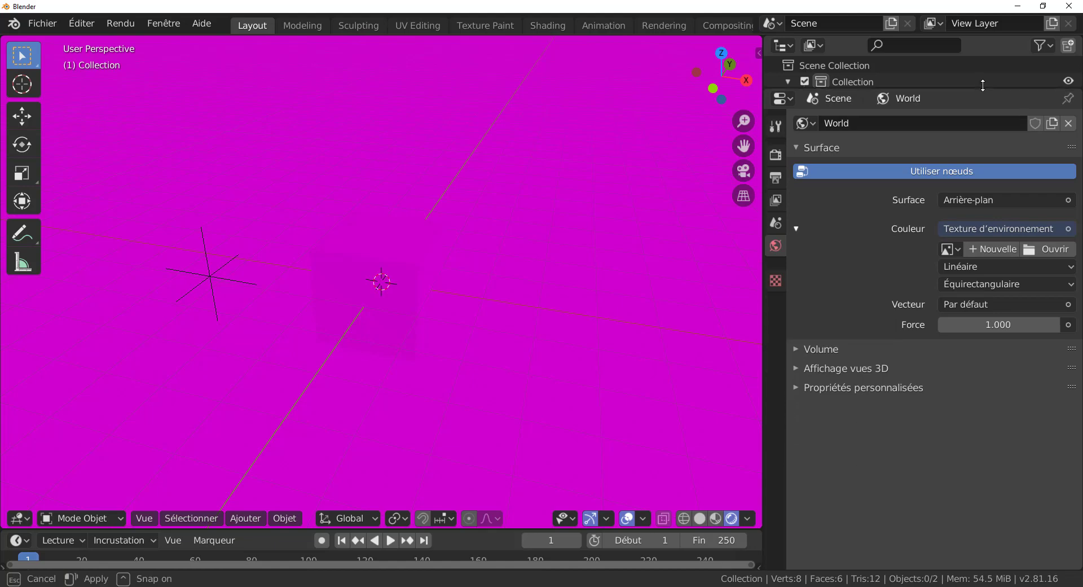
Load uffizi_probe.hdr from the HDR Monde folder as the World's environment texture
click(1051, 249)
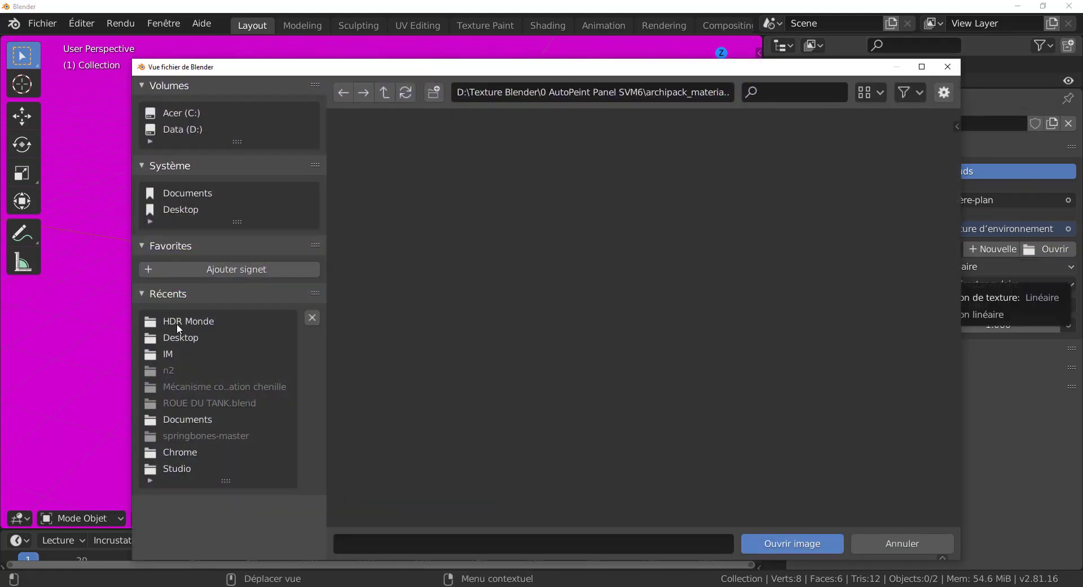
click(178, 321)
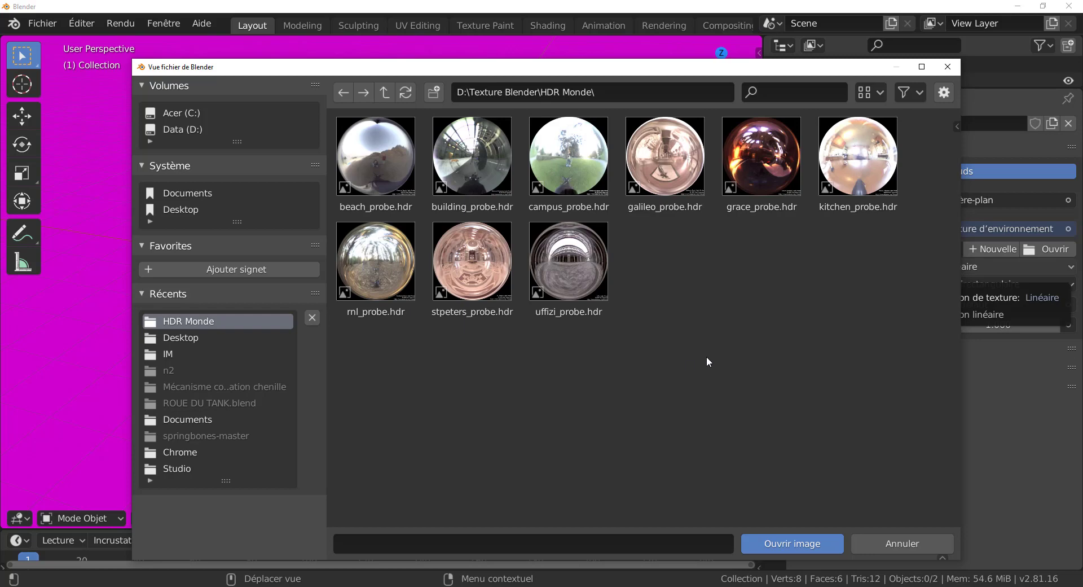
click(568, 269)
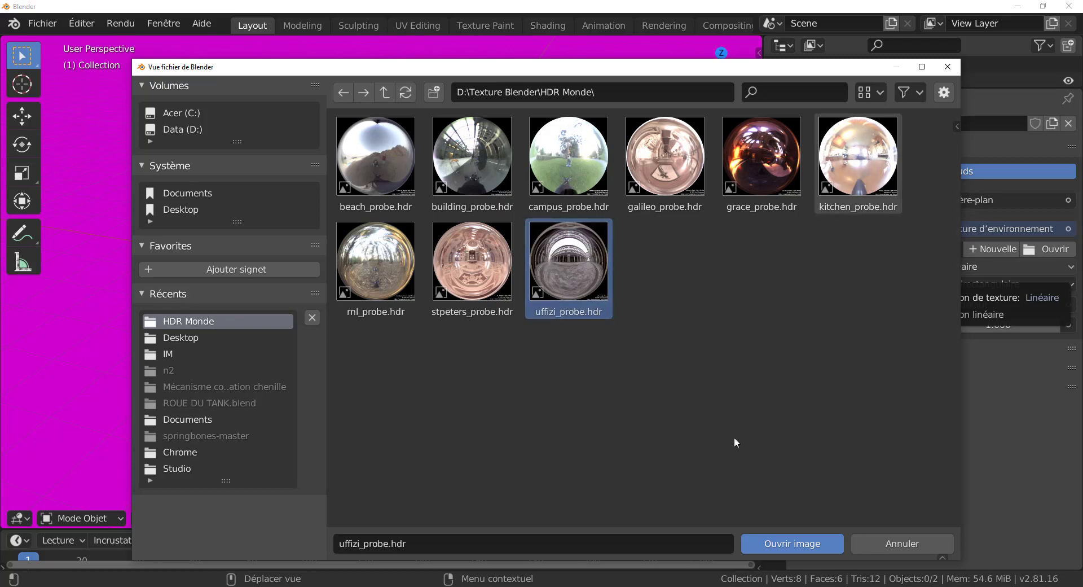
click(793, 544)
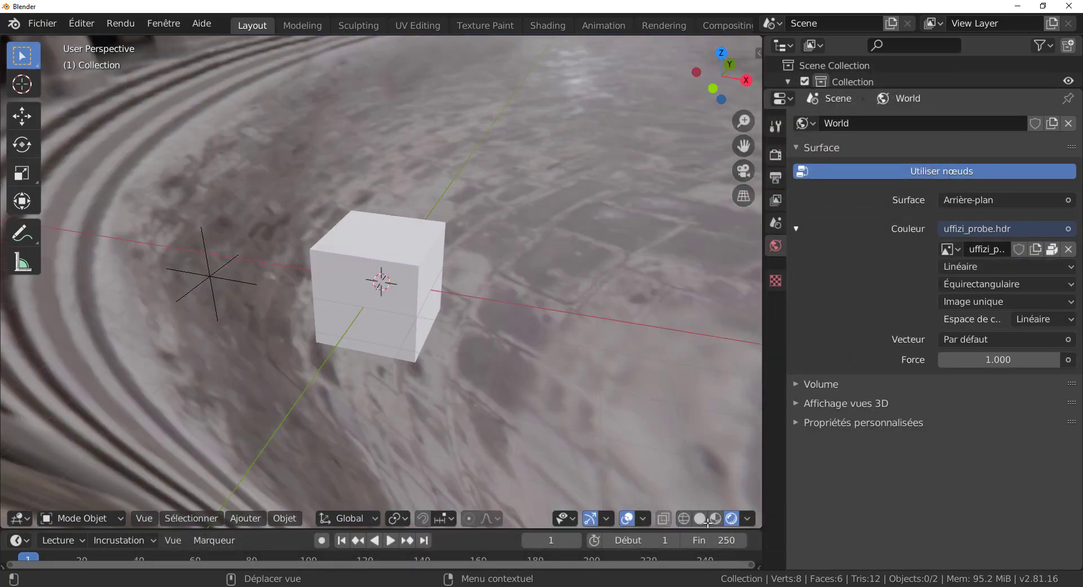
Delete the cube from the scene
middle_drag(570, 425, 569, 383)
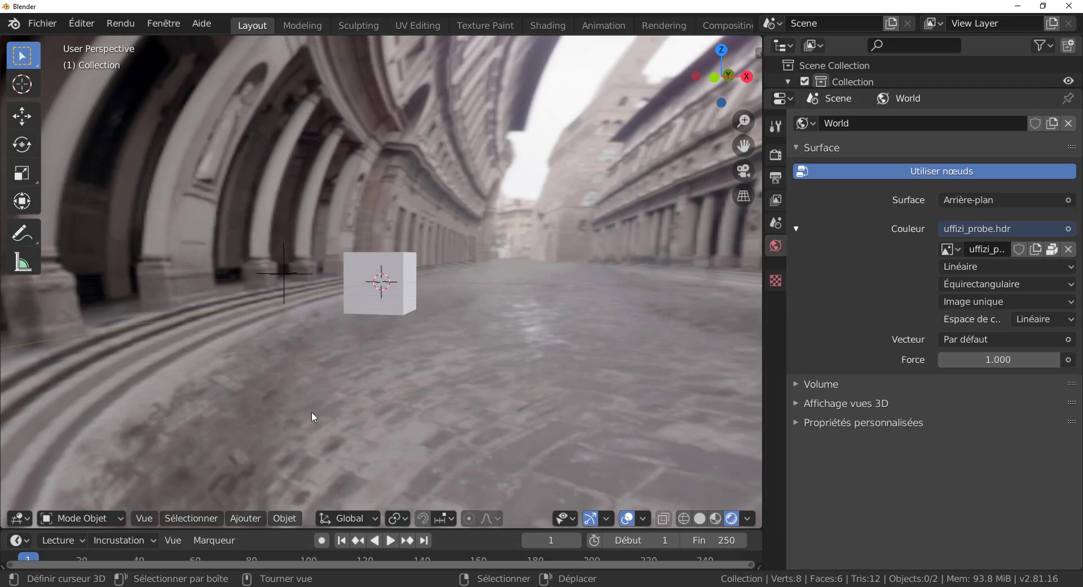
middle_drag(311, 412, 314, 412)
middle_drag(301, 351, 301, 354)
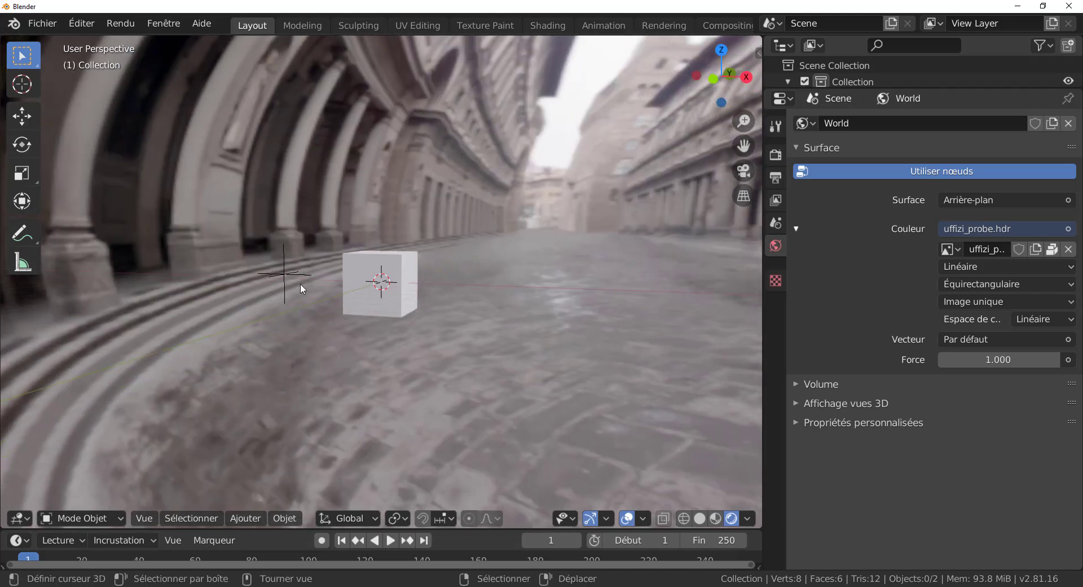
click(355, 294)
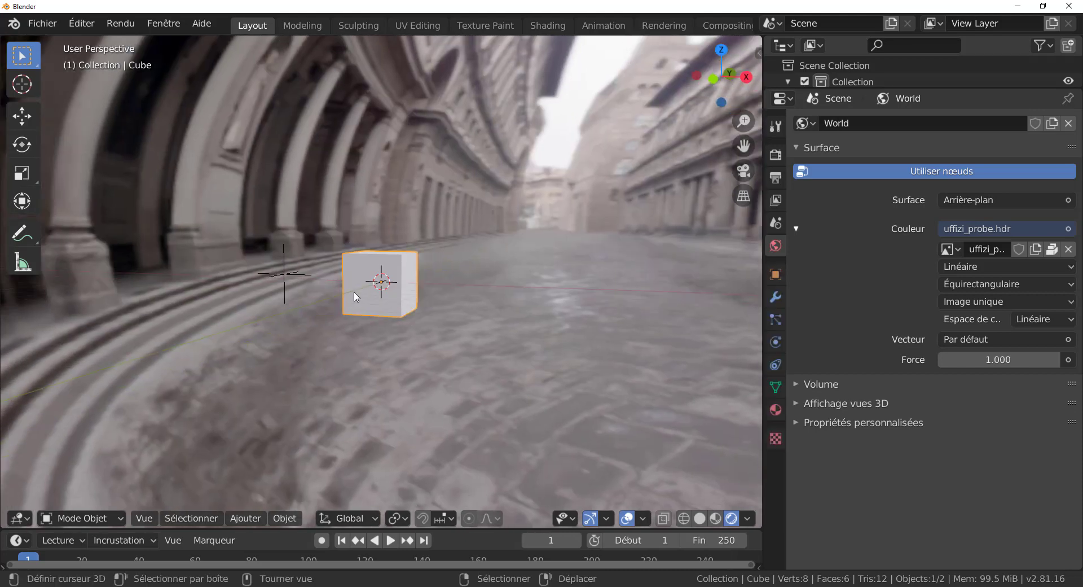
key(x)
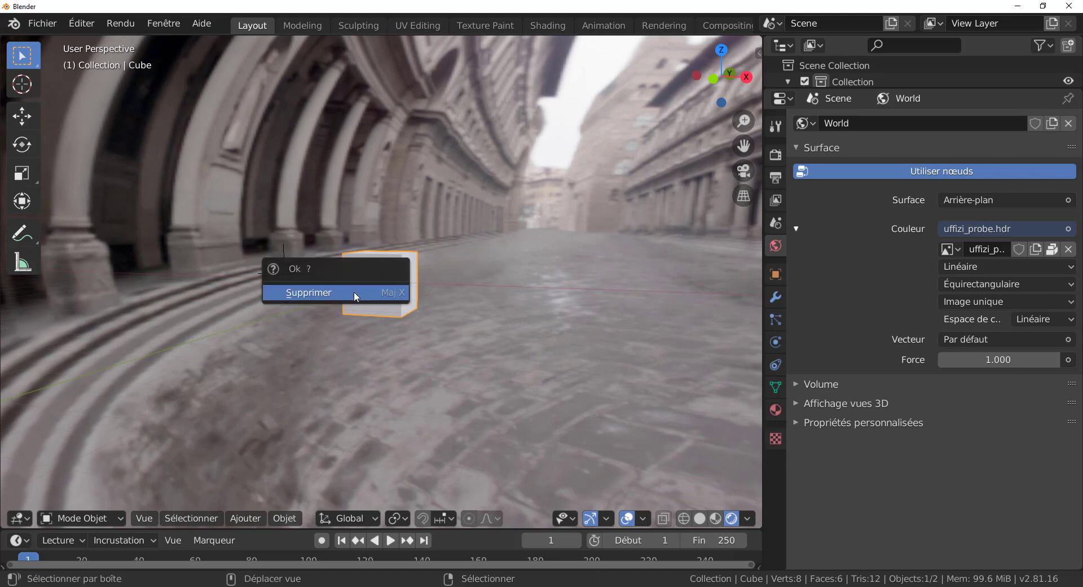
click(357, 294)
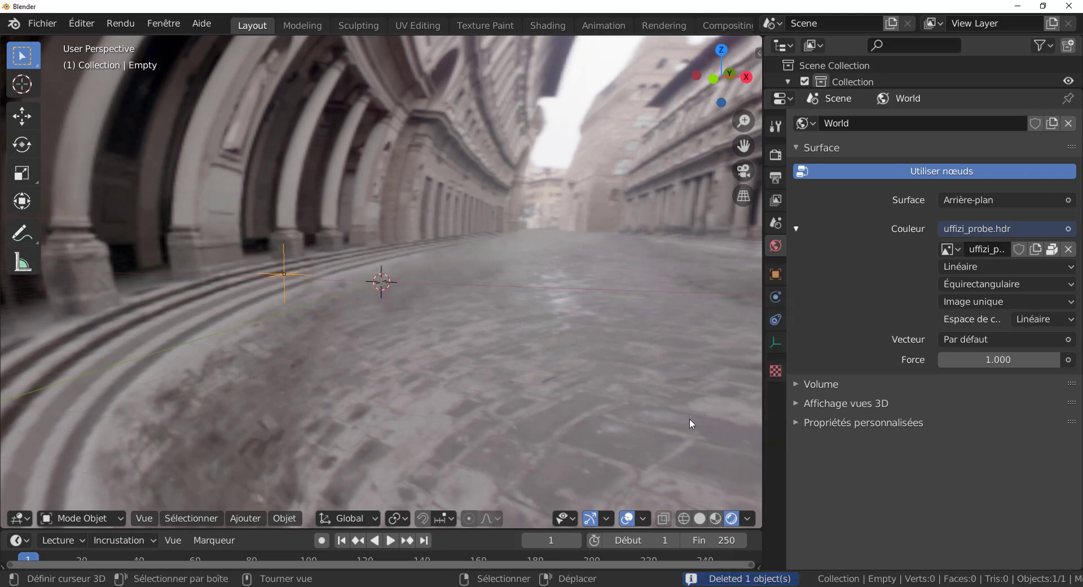
Try raising the World's Force to 4.2, and set it back to 1
mouse_move(999, 360)
mouse_down()
mouse_move(1066, 360)
mouse_move(999, 359)
mouse_up()
click(999, 359)
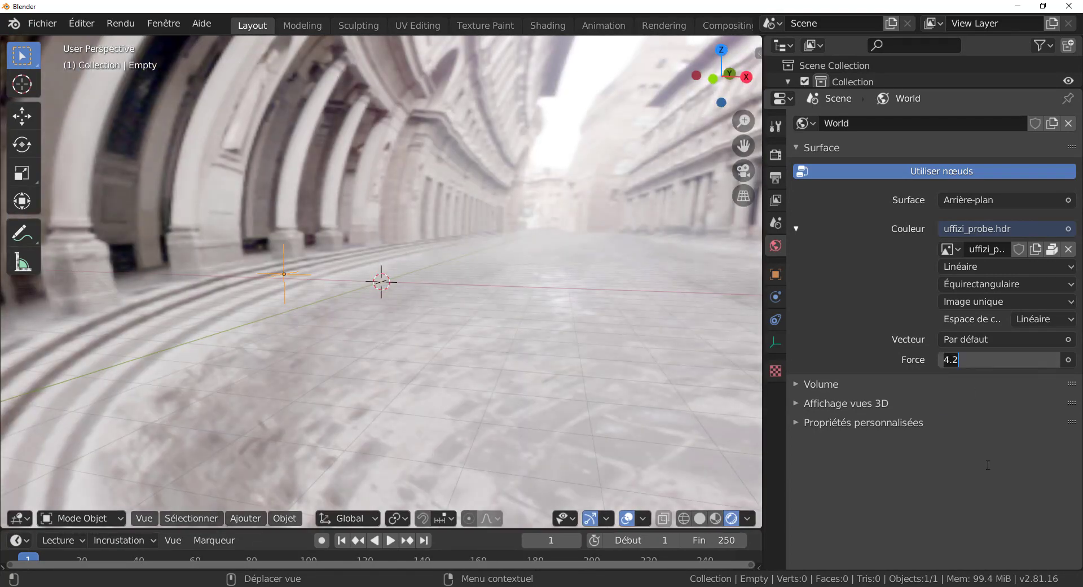
text(1)
key(Return)
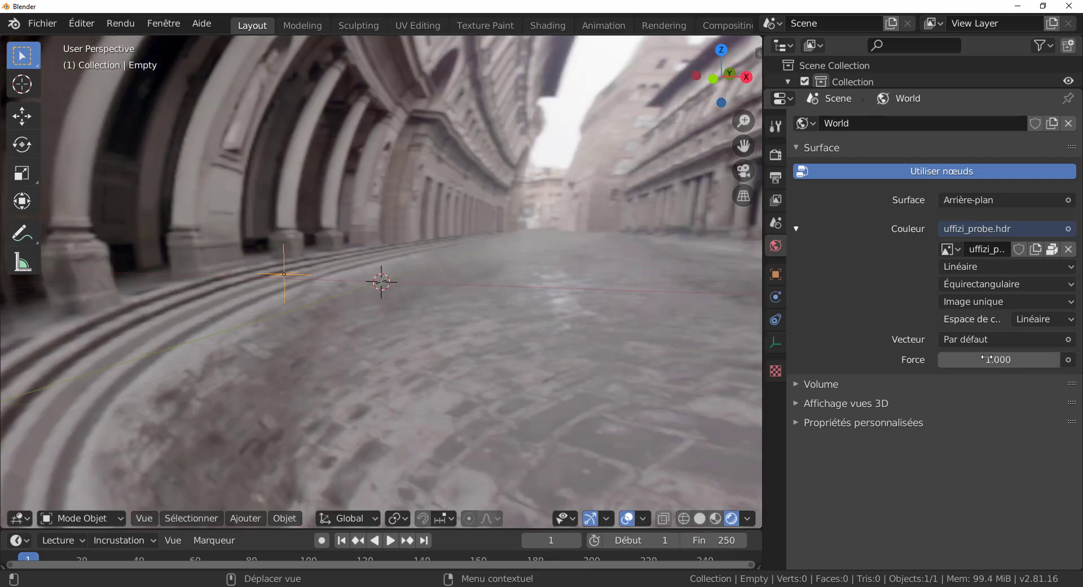
Add a scripted-expression driver to the World's Force with the Empty as its variable's target object
right_click(980, 360)
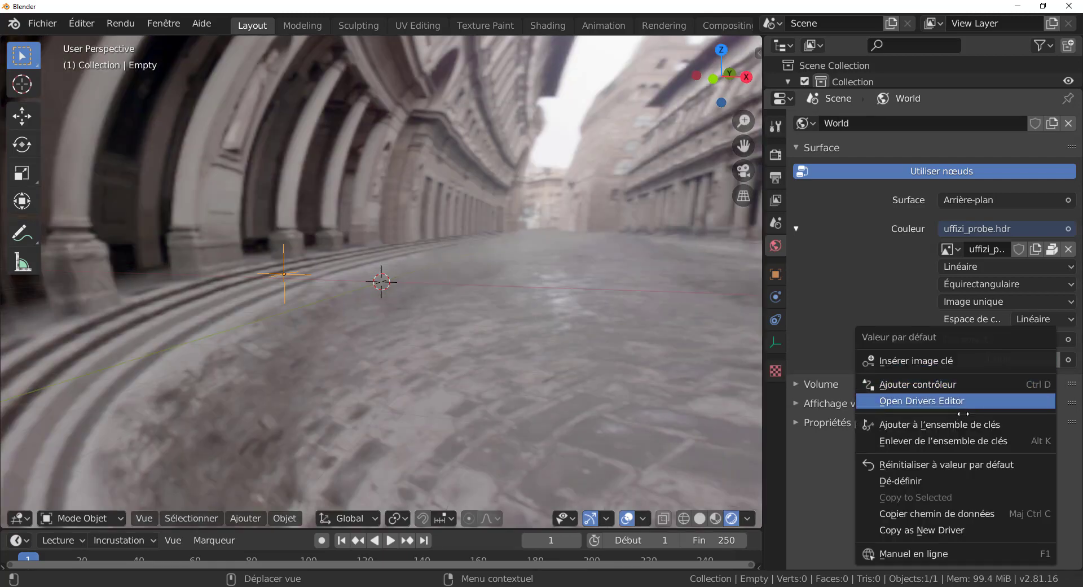
click(955, 385)
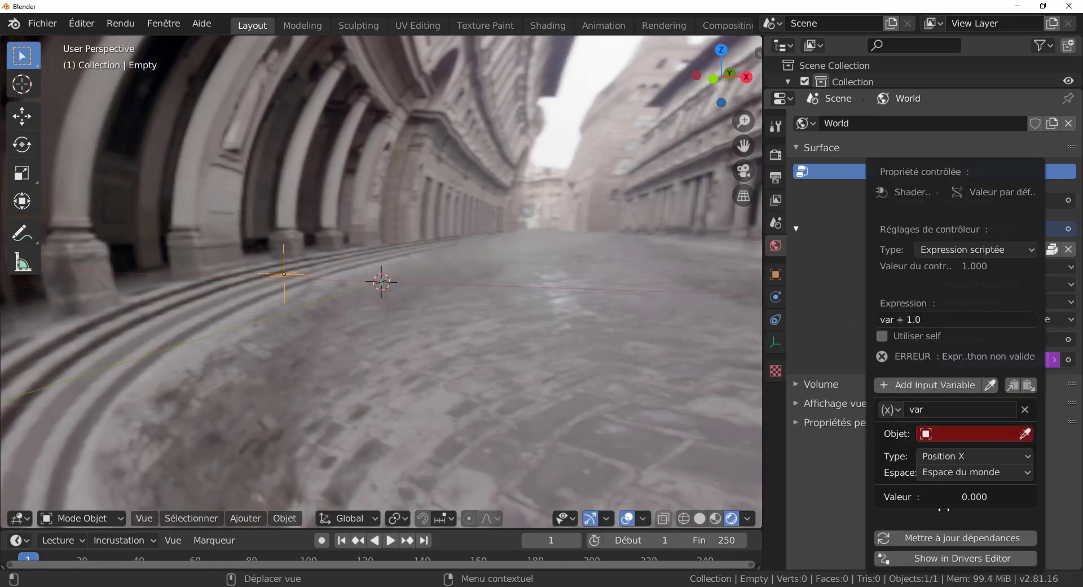
click(967, 434)
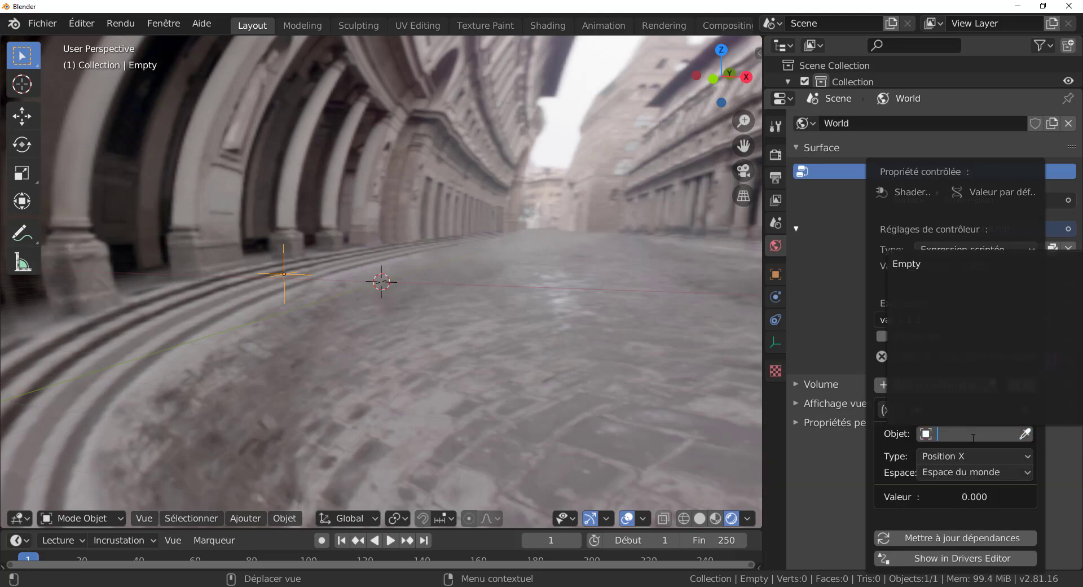
click(918, 270)
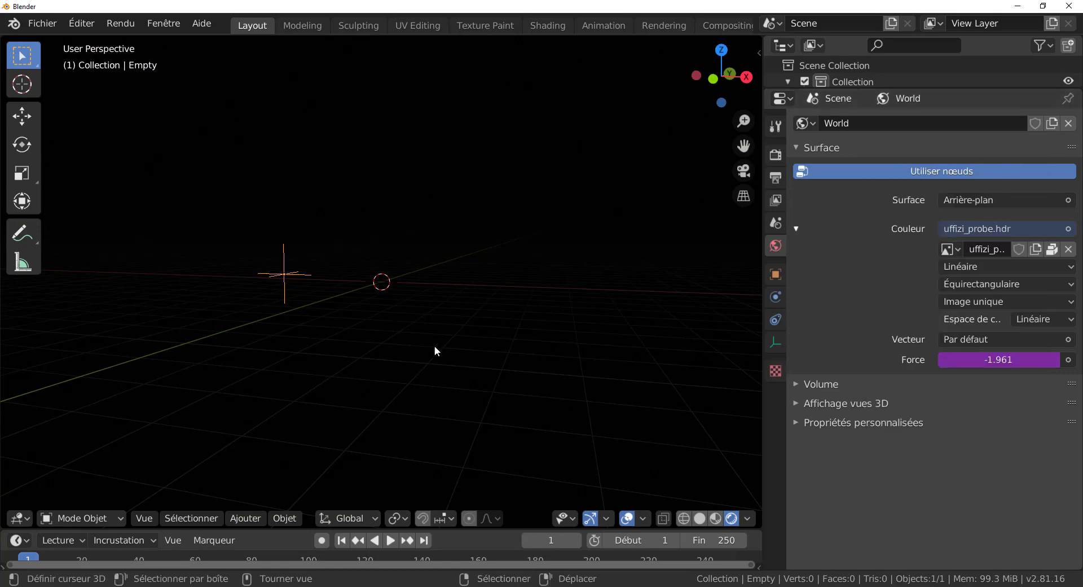
Edit the Force driver so its variable reads the Empty's Y rotation instead of its X position
right_click(995, 359)
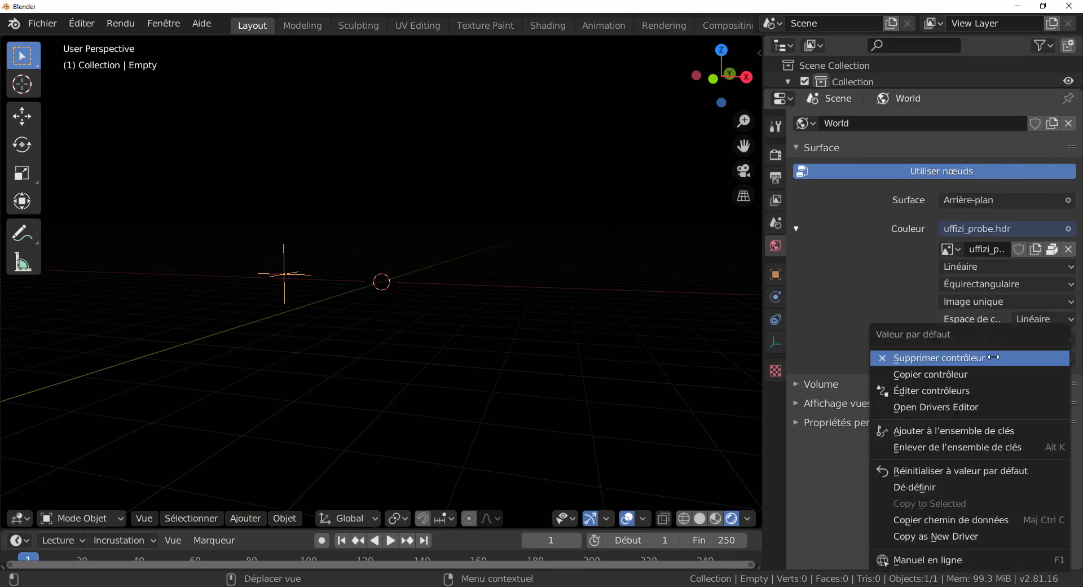
click(976, 389)
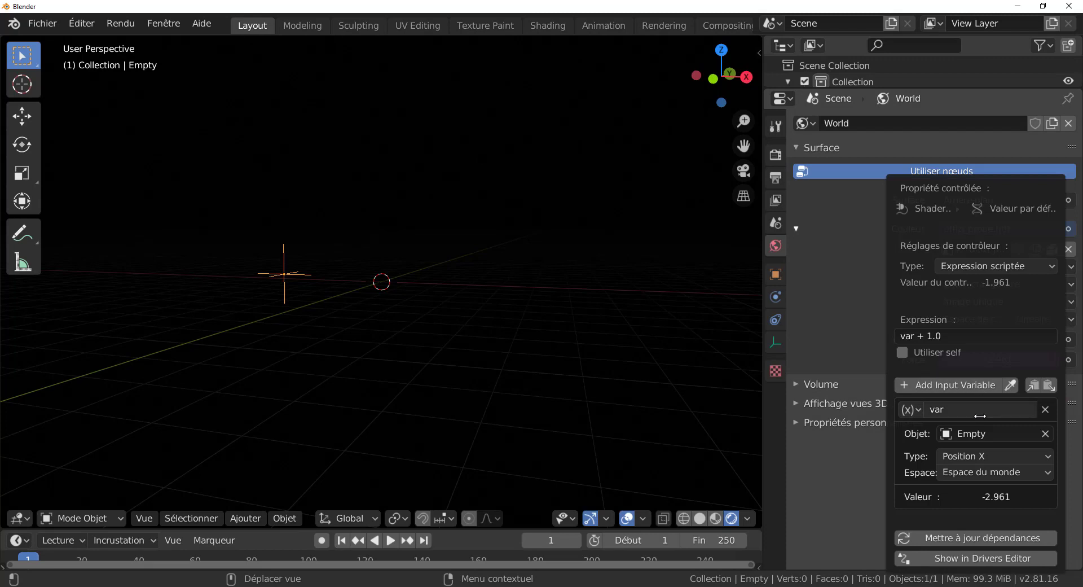
click(970, 458)
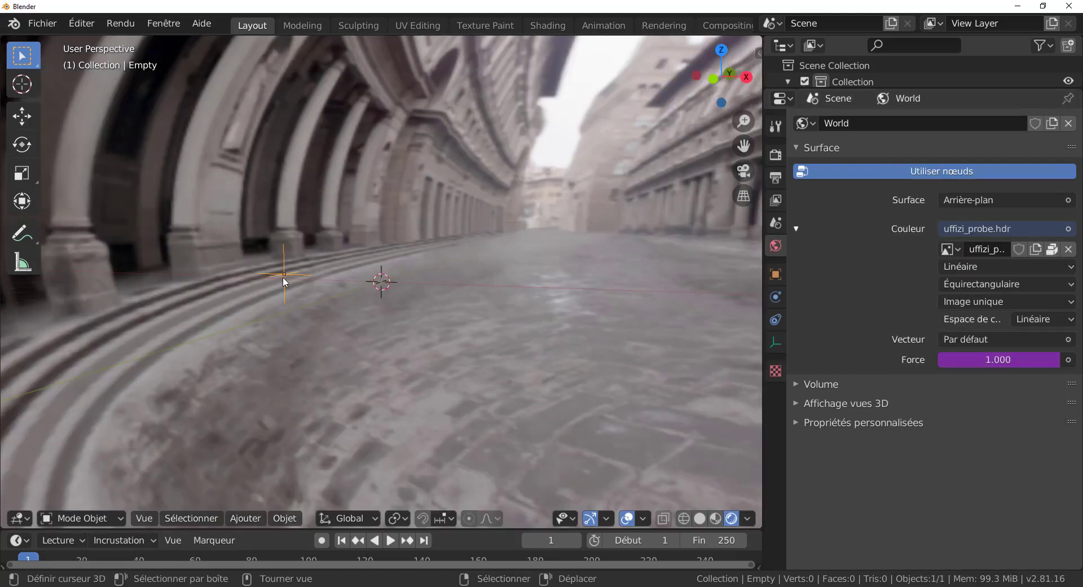
Try rotating the Empty around the global X axis and around the global Y axis, cancelling both rotations
middle_drag(449, 437, 441, 449)
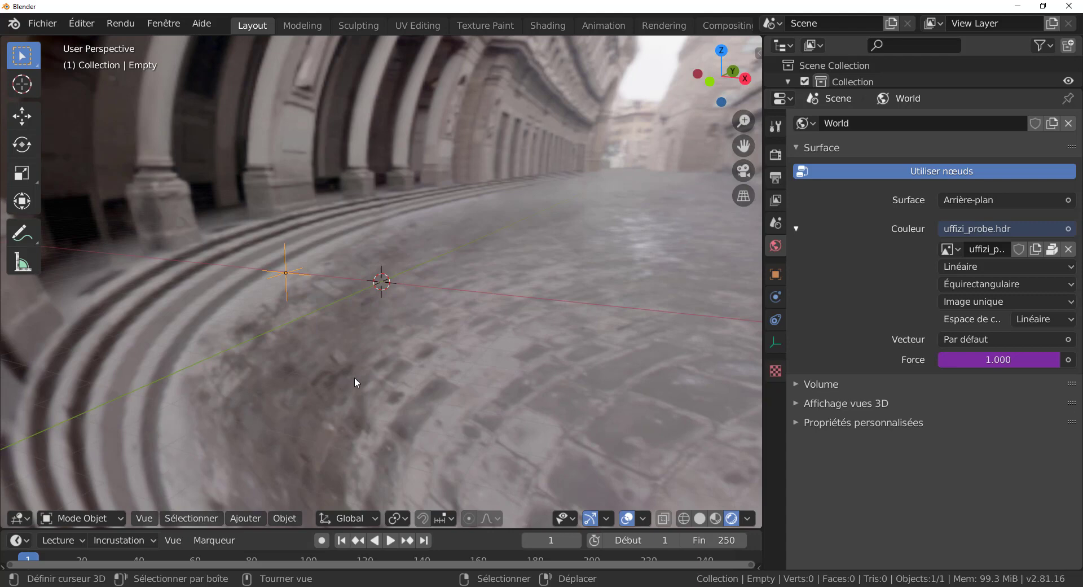
key(r)
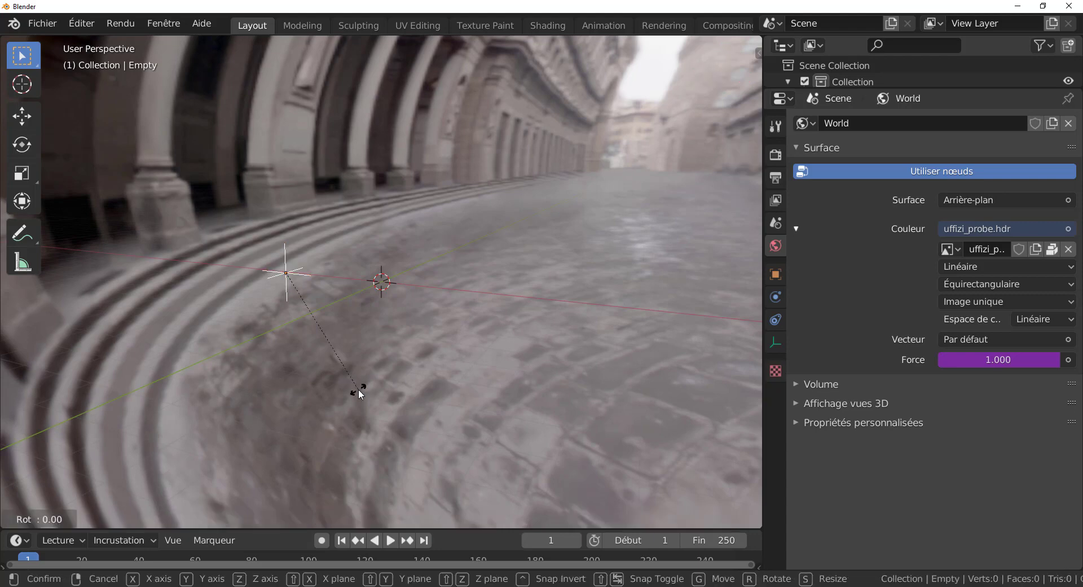
key(x)
right_click(269, 402)
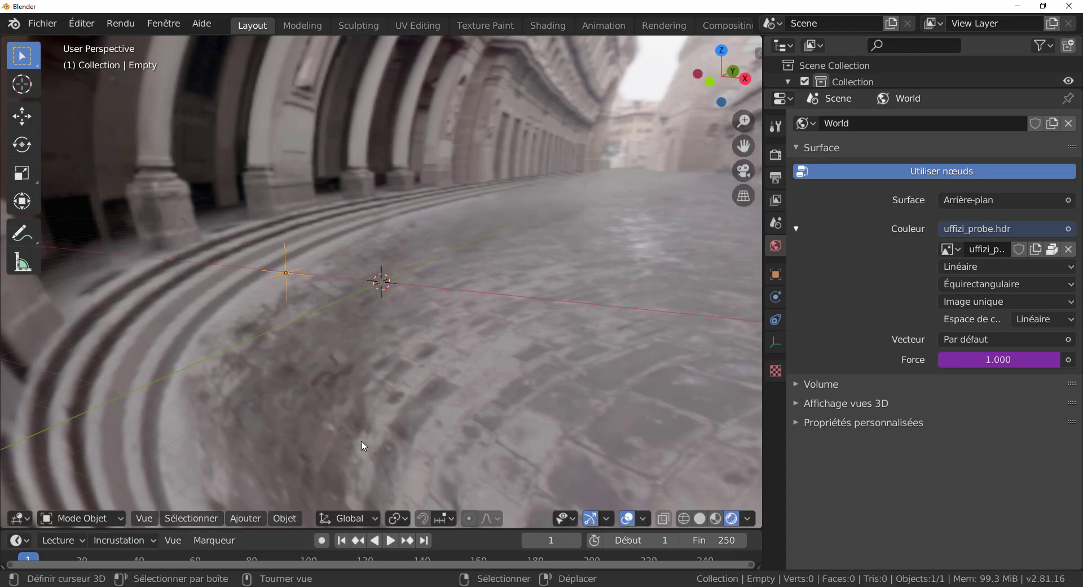
key(r)
key(y)
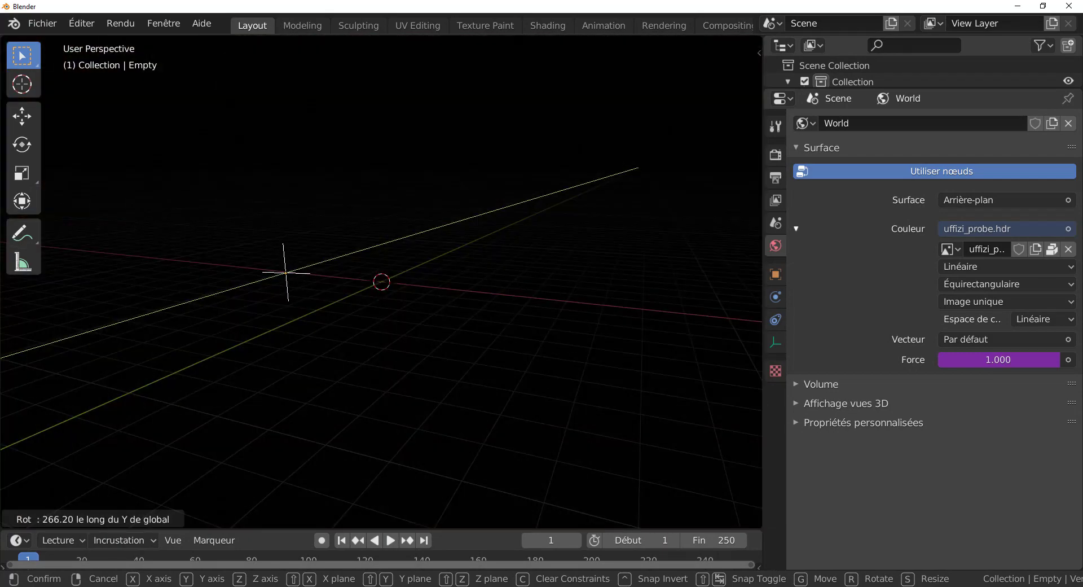
key(Escape)
Show the Empty's transform values, try a Y rotation of -64.4°, and reset it to 0°
key(n)
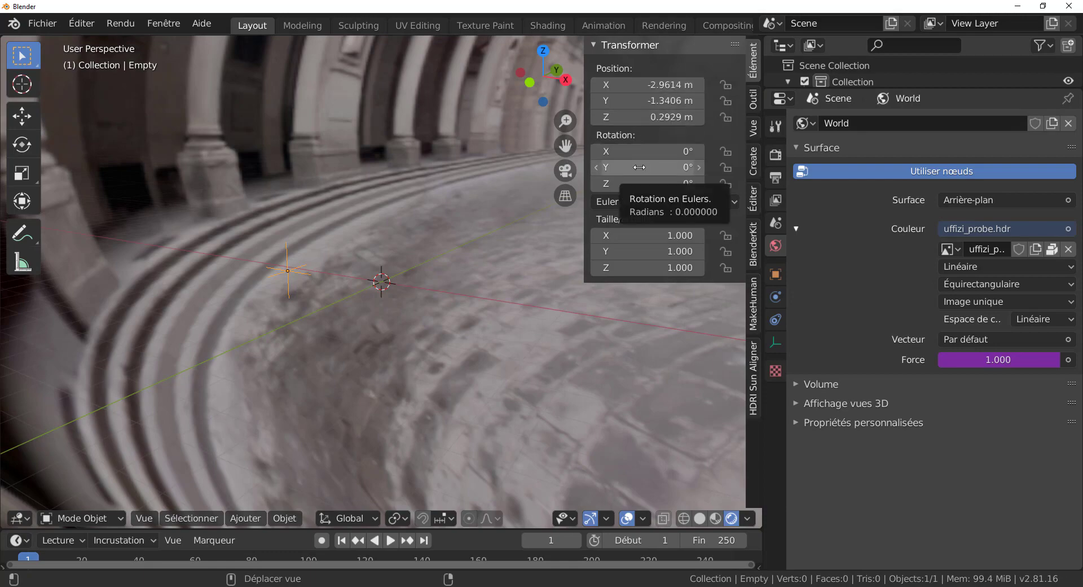
drag(642, 172, 593, 172)
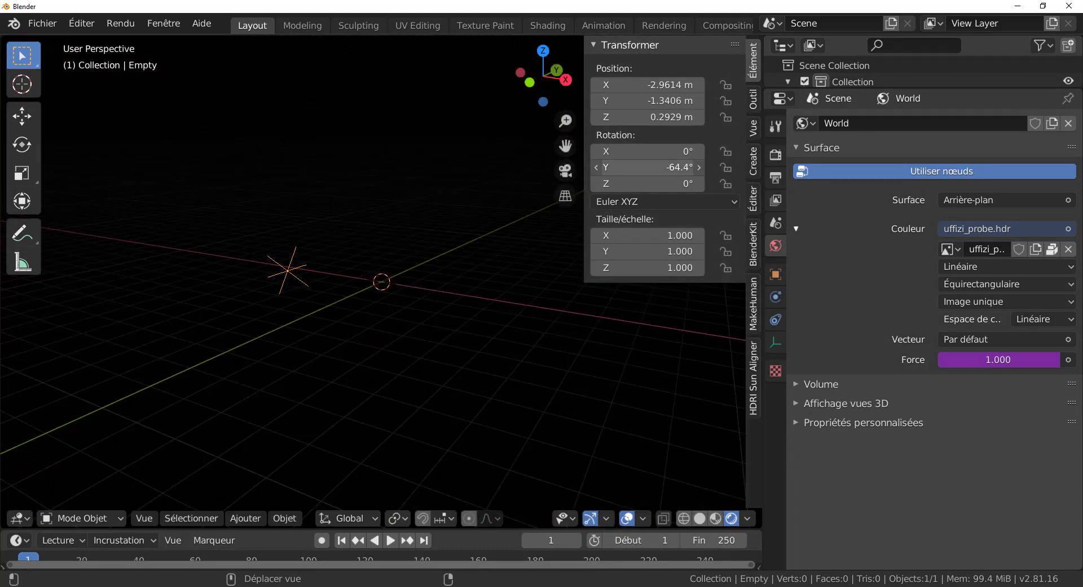
click(655, 172)
text(0)
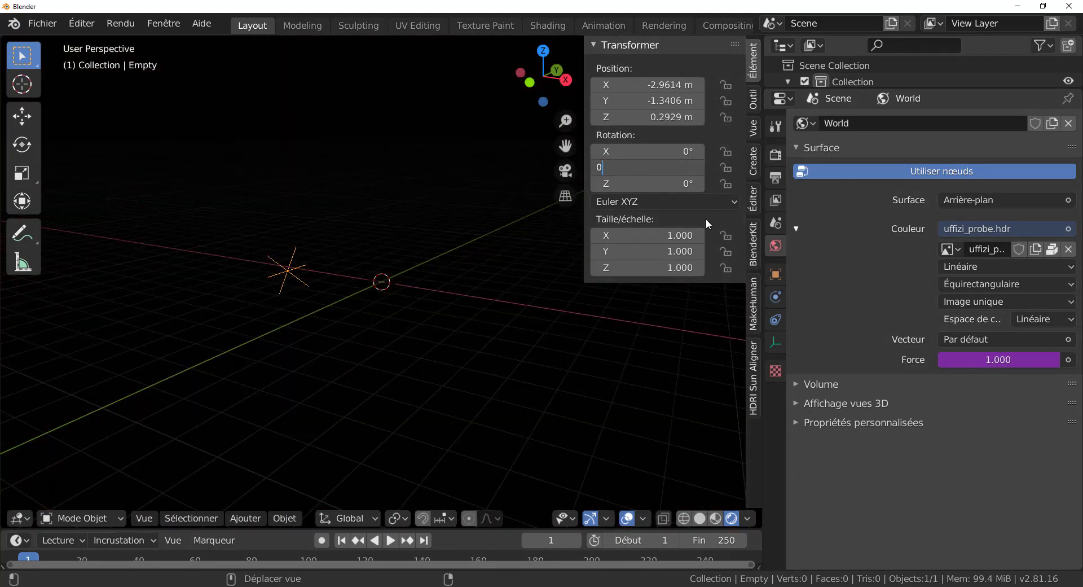
key(Return)
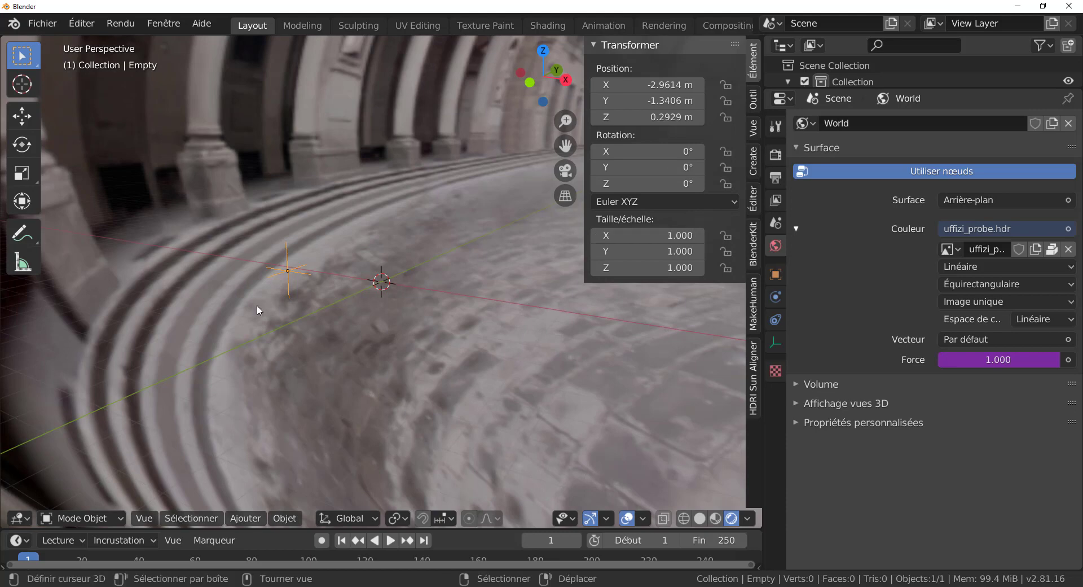
Enlarge the timeline, turn on automatic keyframing and hide the transform values
click(442, 519)
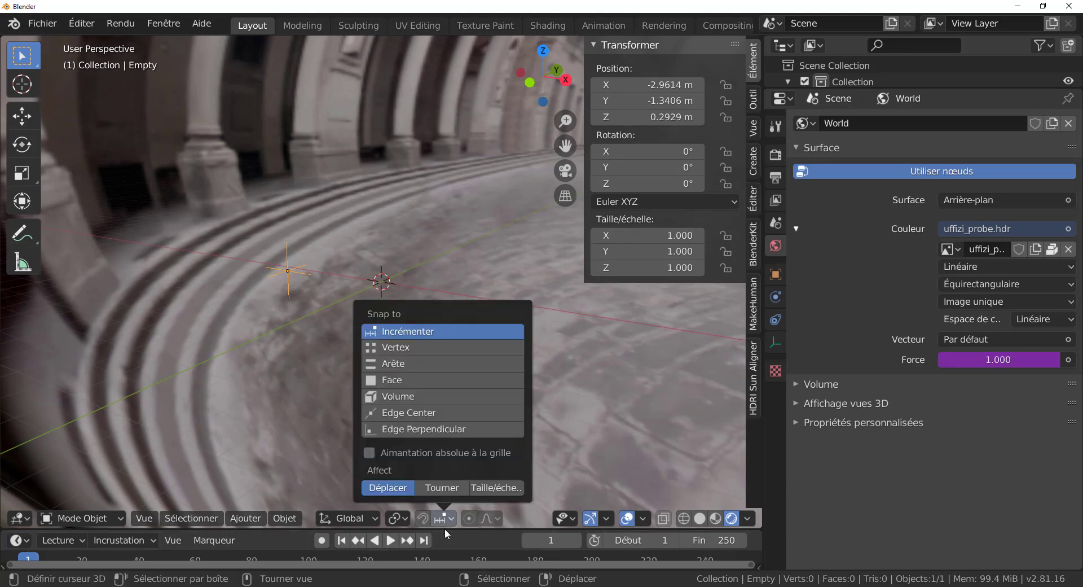
mouse_move(491, 522)
drag(513, 529, 525, 404)
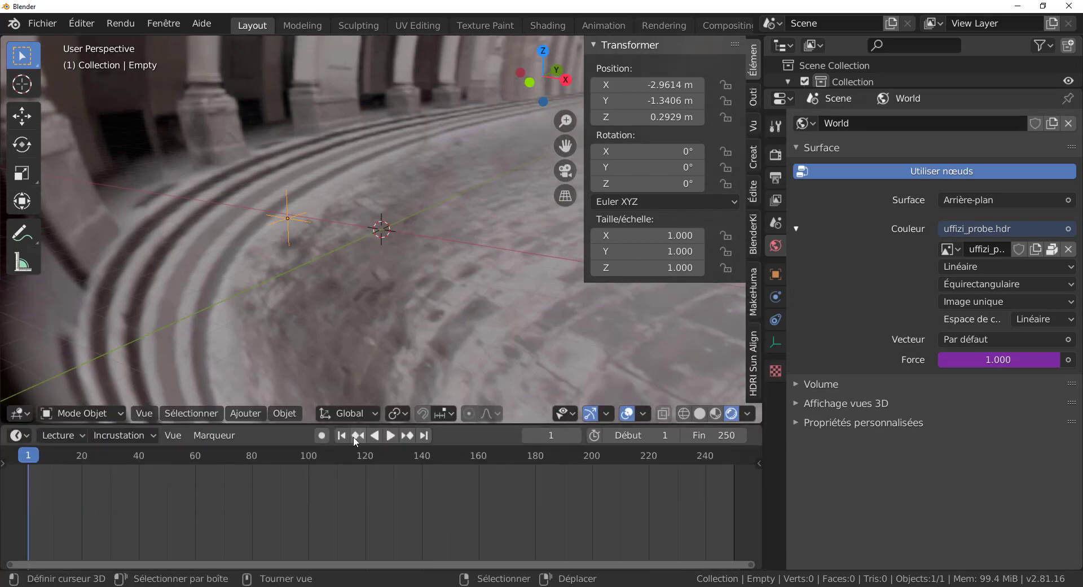
click(322, 435)
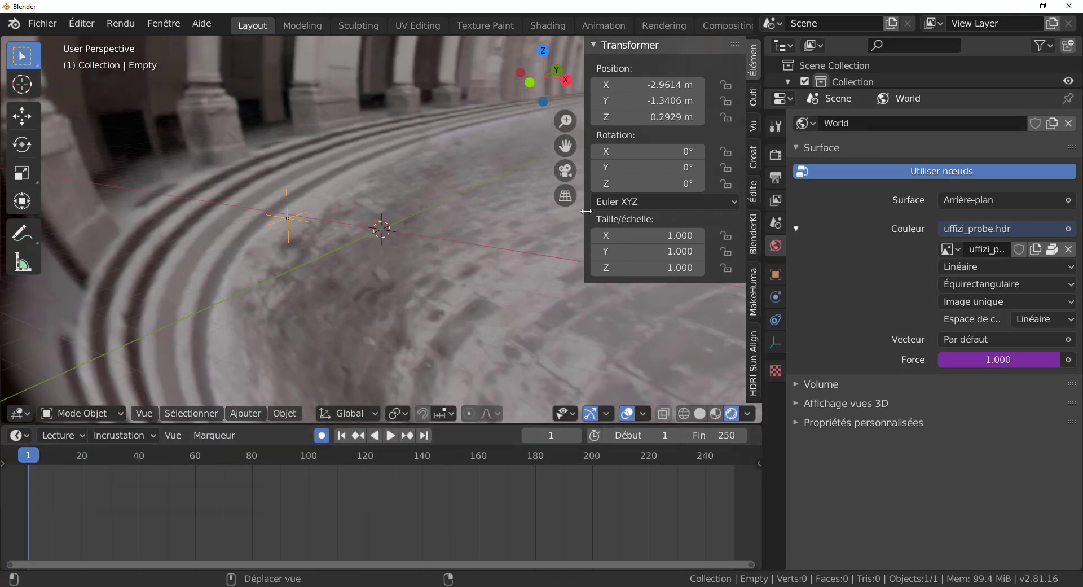
drag(583, 218, 705, 220)
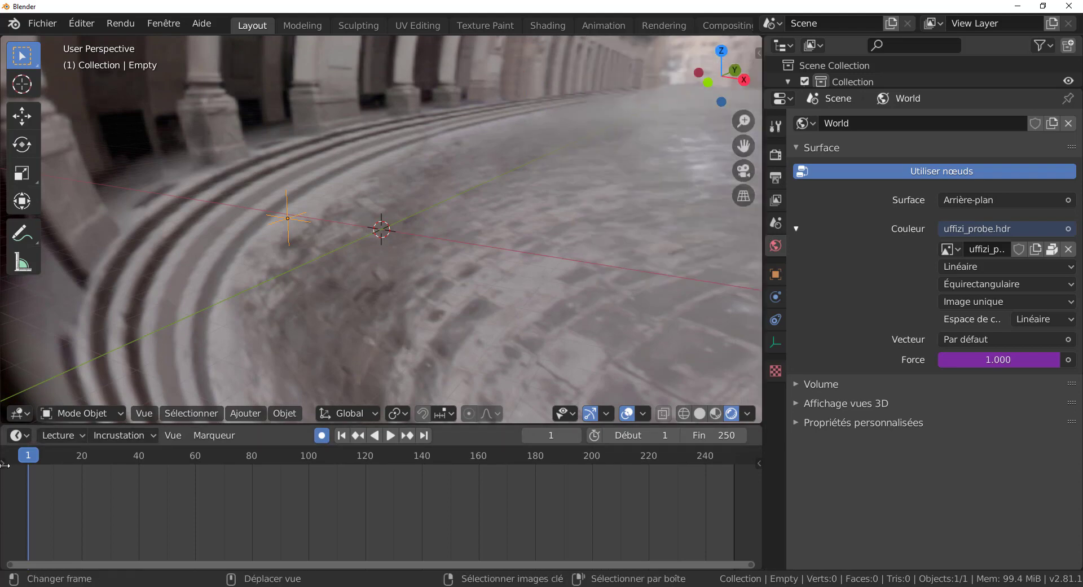
Reveal the timeline's channel list and key the Empty's transforms at frame 1 using the Move tool's Z handle
drag(3, 462, 25, 467)
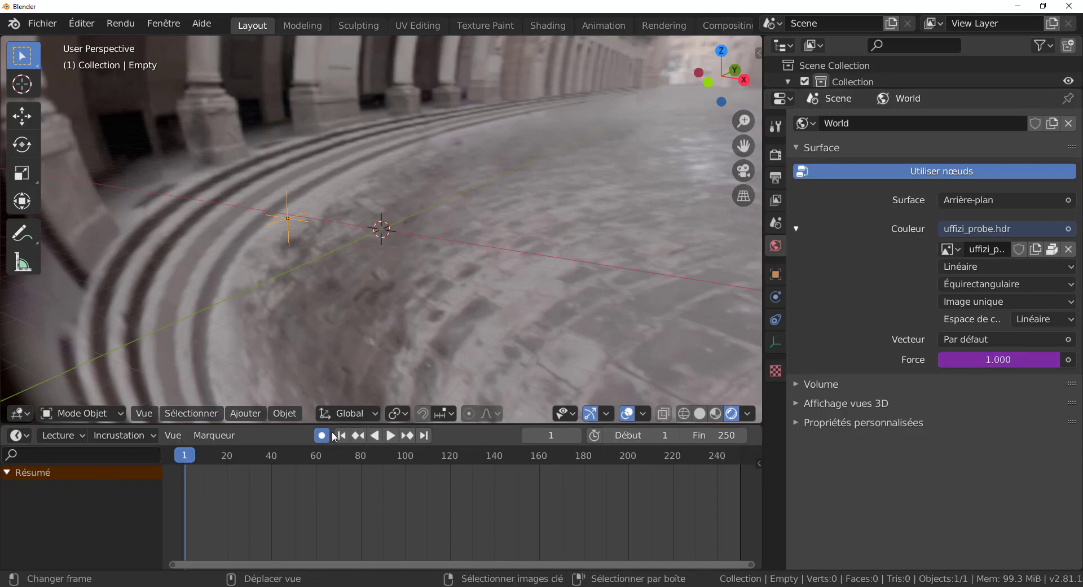
click(22, 116)
click(286, 126)
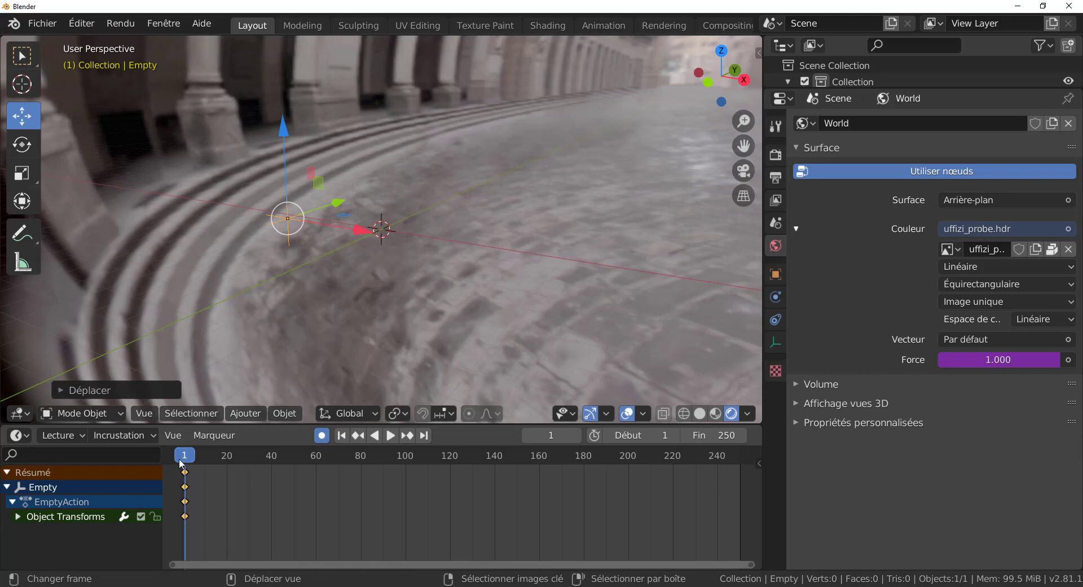
Go to frame 120 and set the animation's end frame to 120
drag(184, 456, 314, 461)
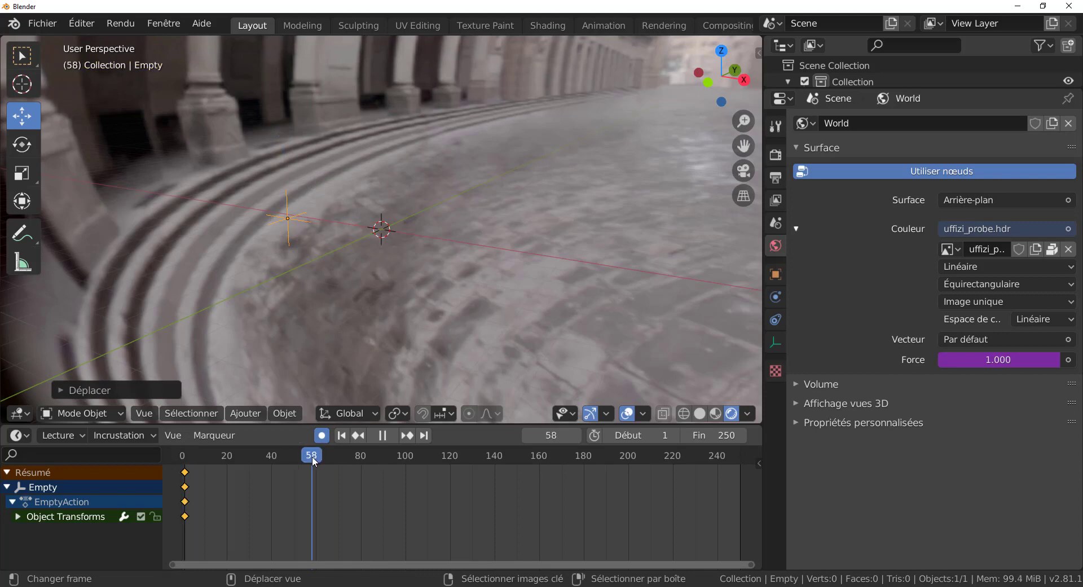
drag(417, 473, 452, 475)
click(737, 435)
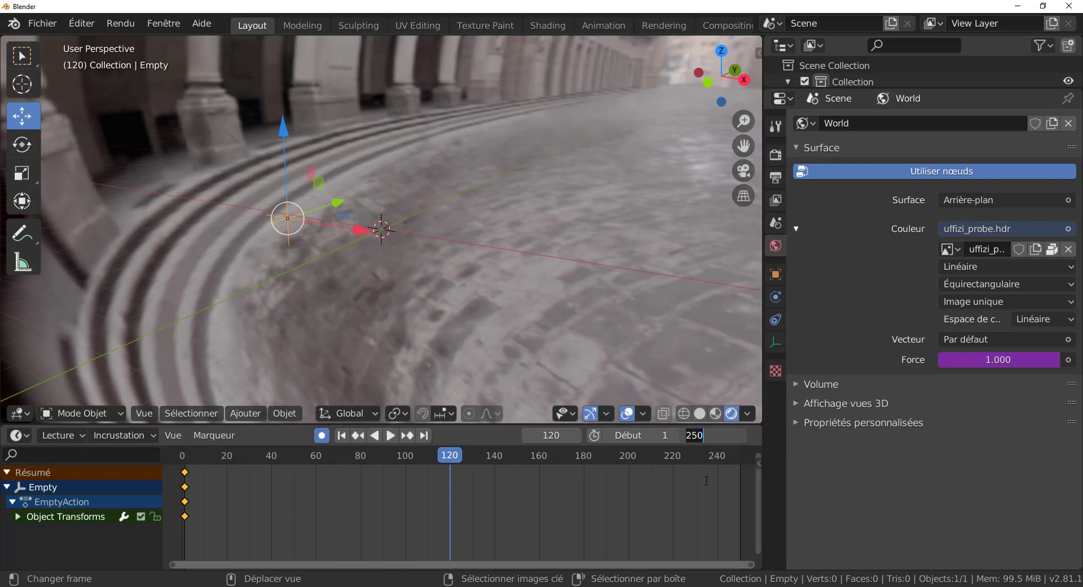
text(120)
key(Return)
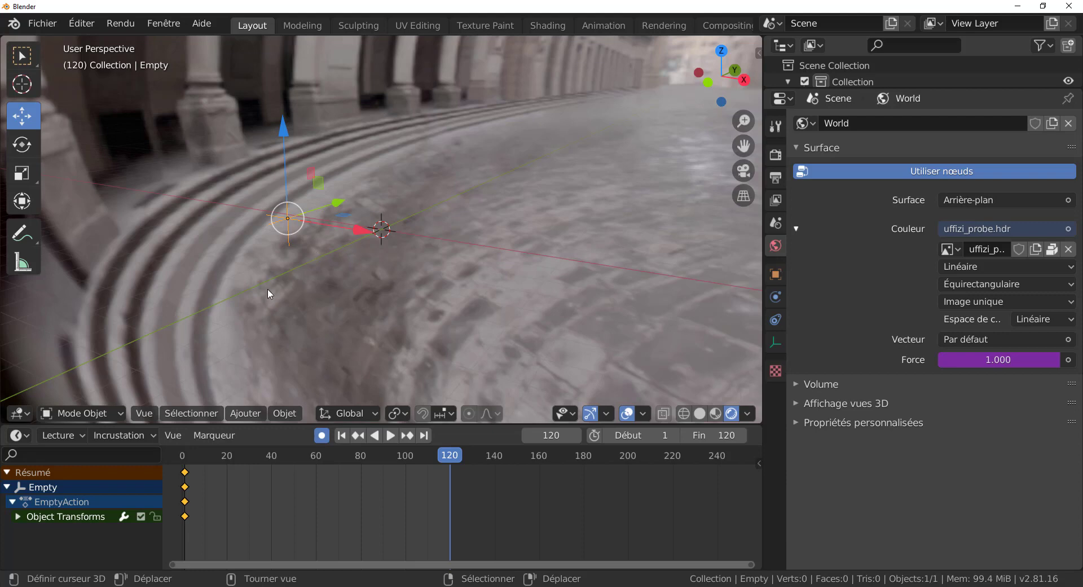
Try keying a negative Y rotation on the Empty at frame 120 and preview the animation from the start
key(r)
key(y)
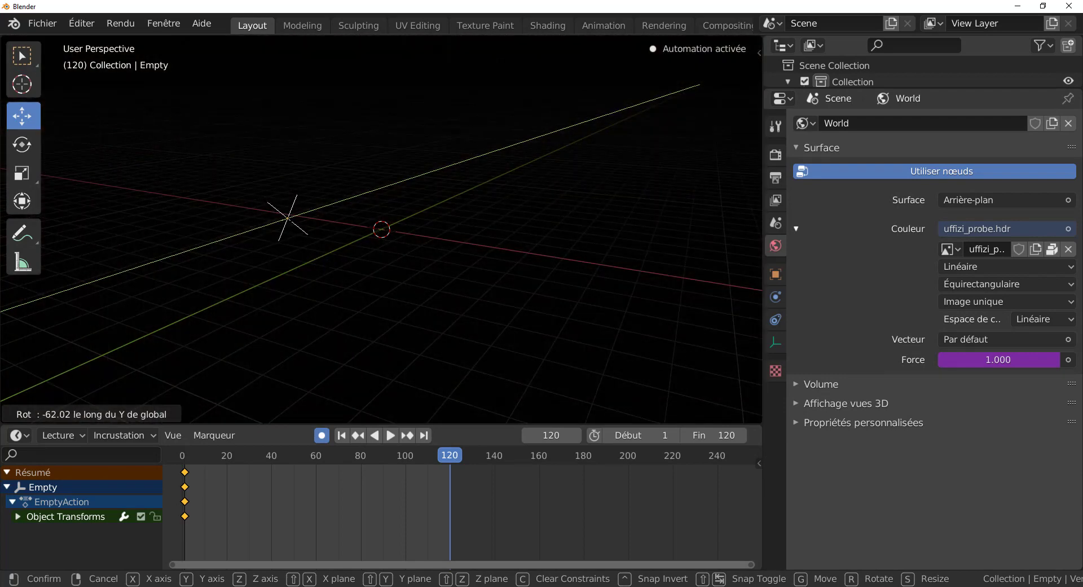
click(333, 259)
drag(451, 469, 182, 456)
click(389, 439)
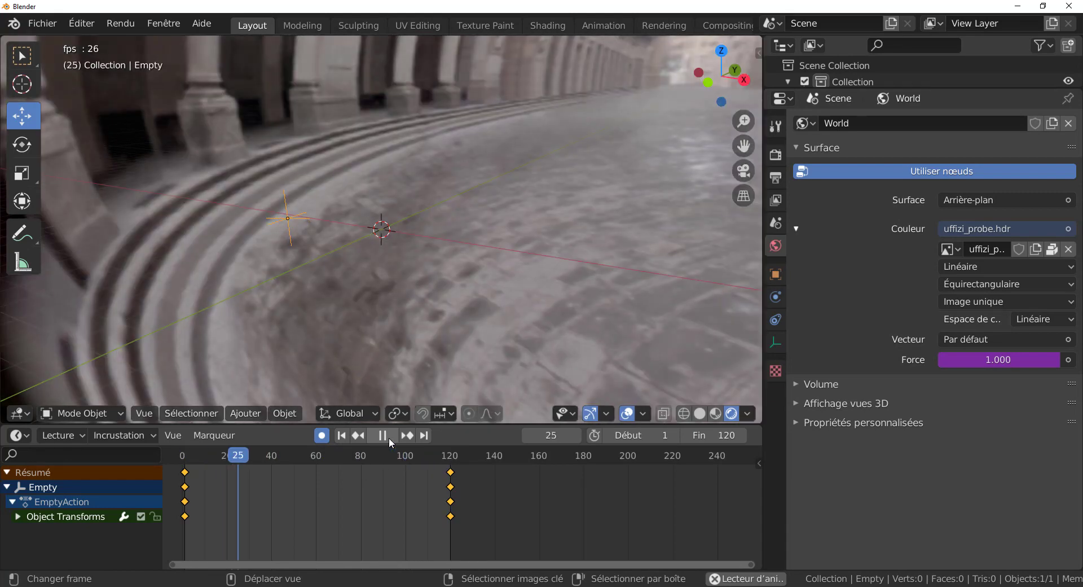
click(388, 437)
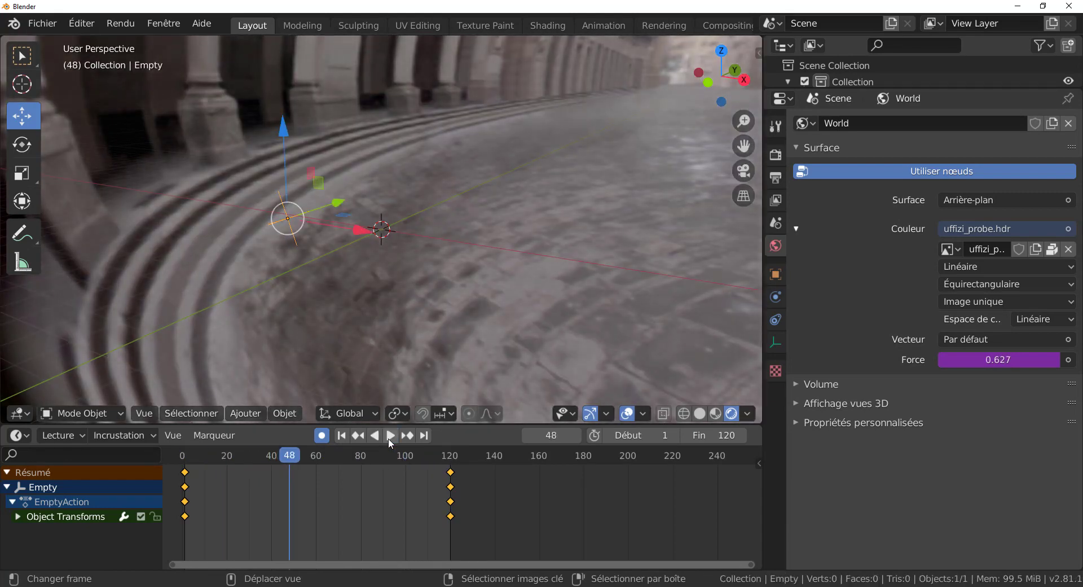
Delete all of the Empty's keyframes and return to frame 1
key(x)
click(375, 504)
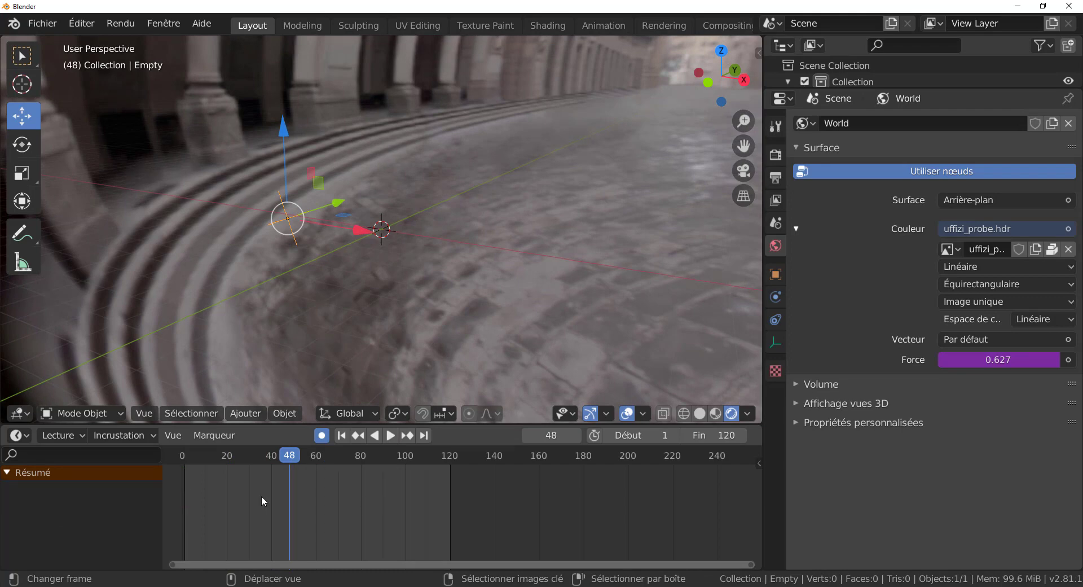
drag(286, 460, 184, 462)
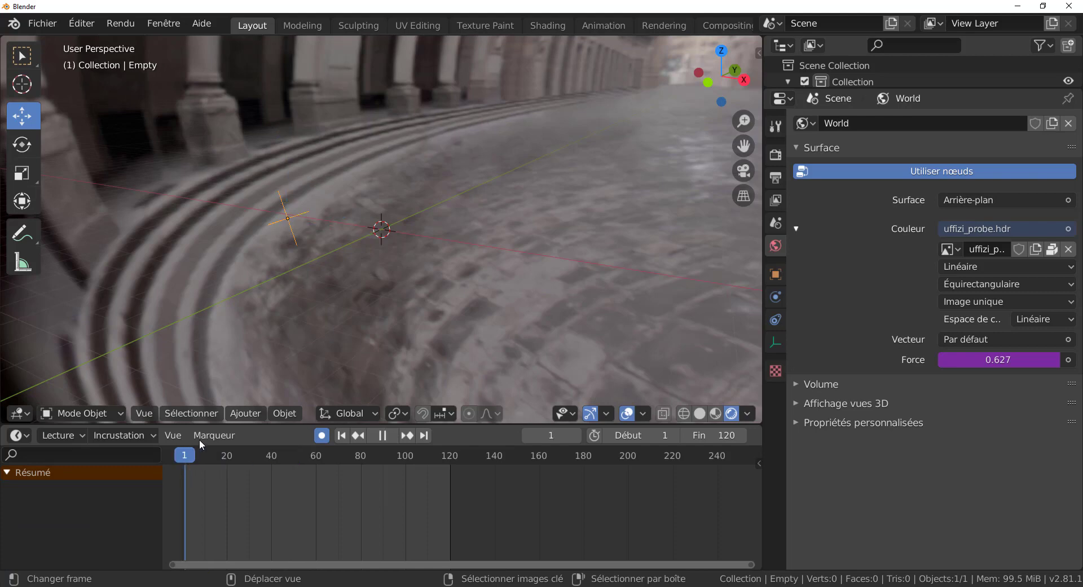
Rotate the Empty about Y at frame 1 until the world strength is -0.201, and key its transforms there
key(r)
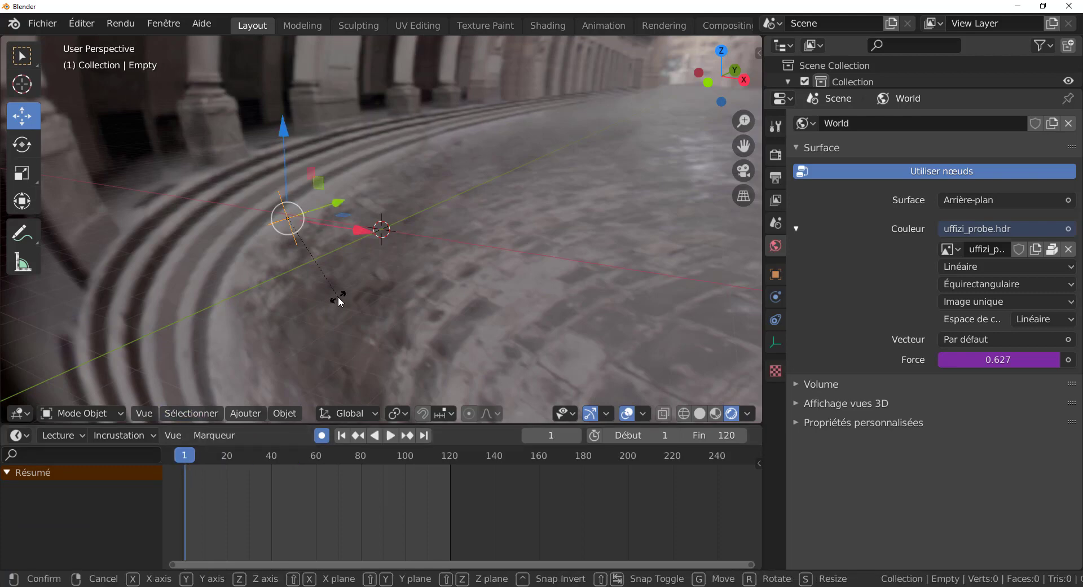
key(y)
click(318, 220)
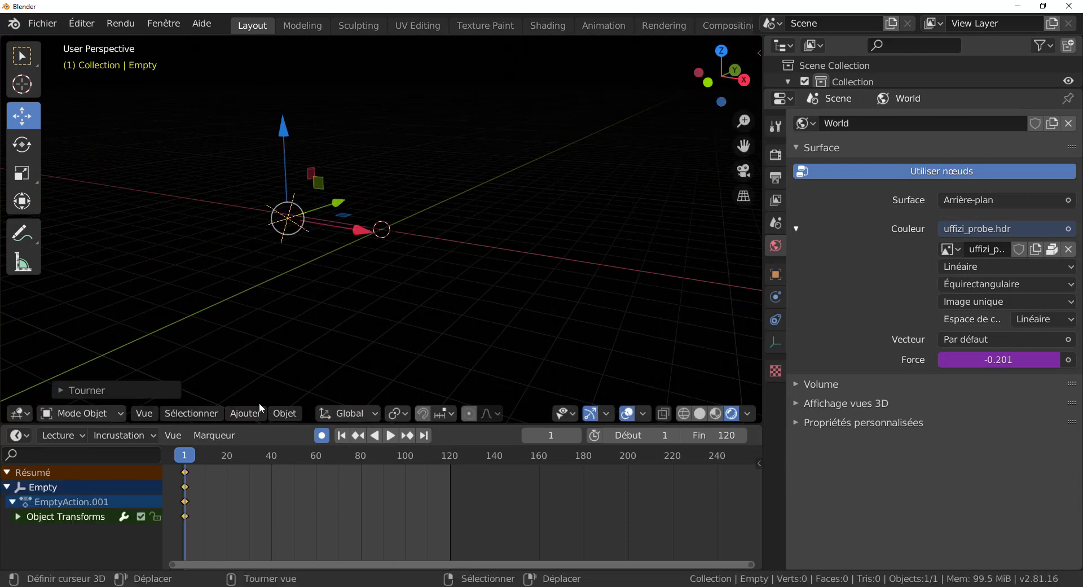
click(287, 137)
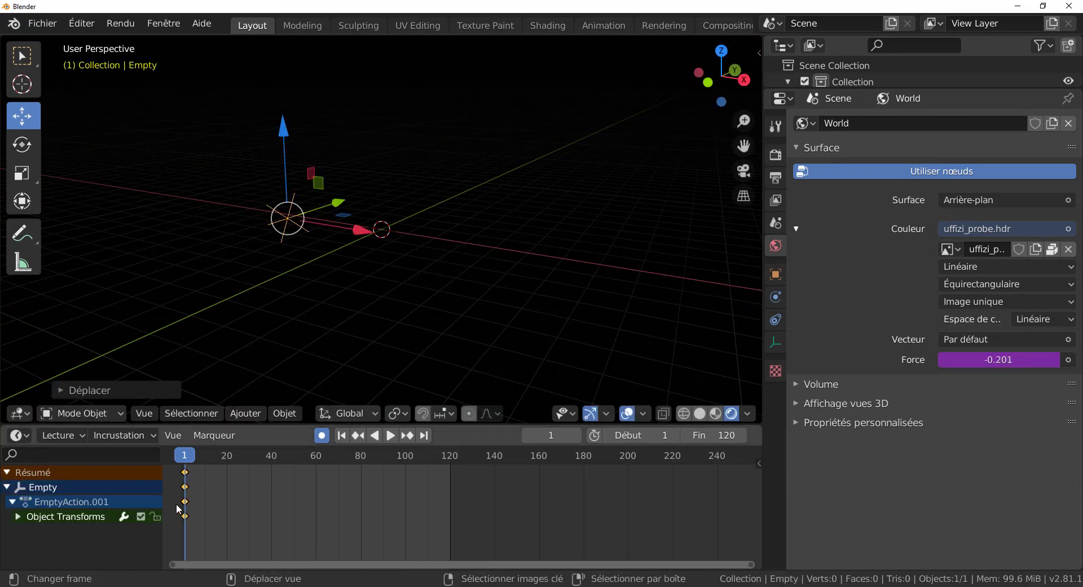
Go to frame 119 and rotate the Empty about 84.74° around the global Y axis to key its second pose
drag(190, 460, 448, 456)
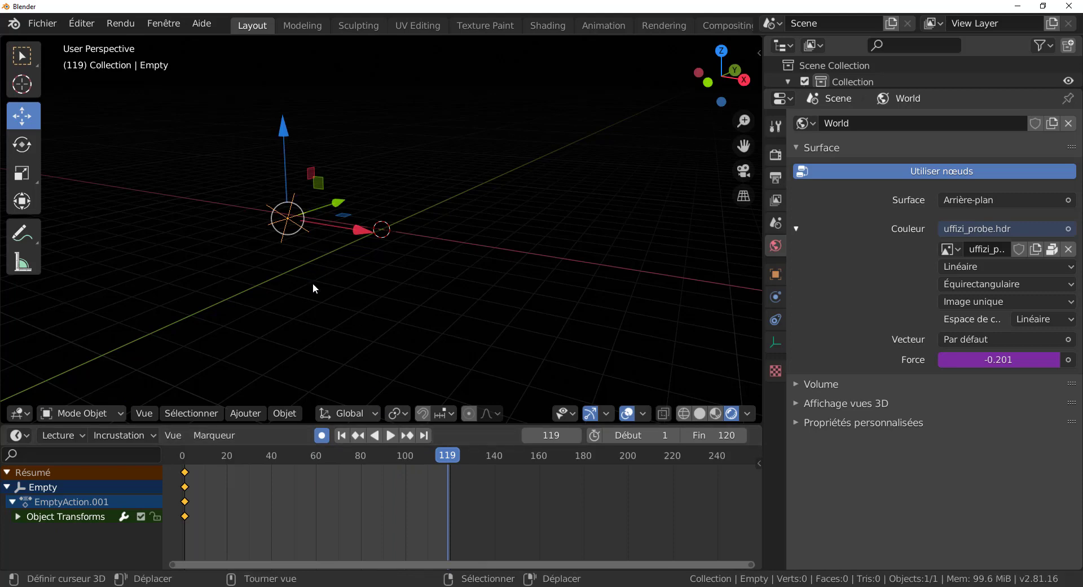
key(r)
key(y)
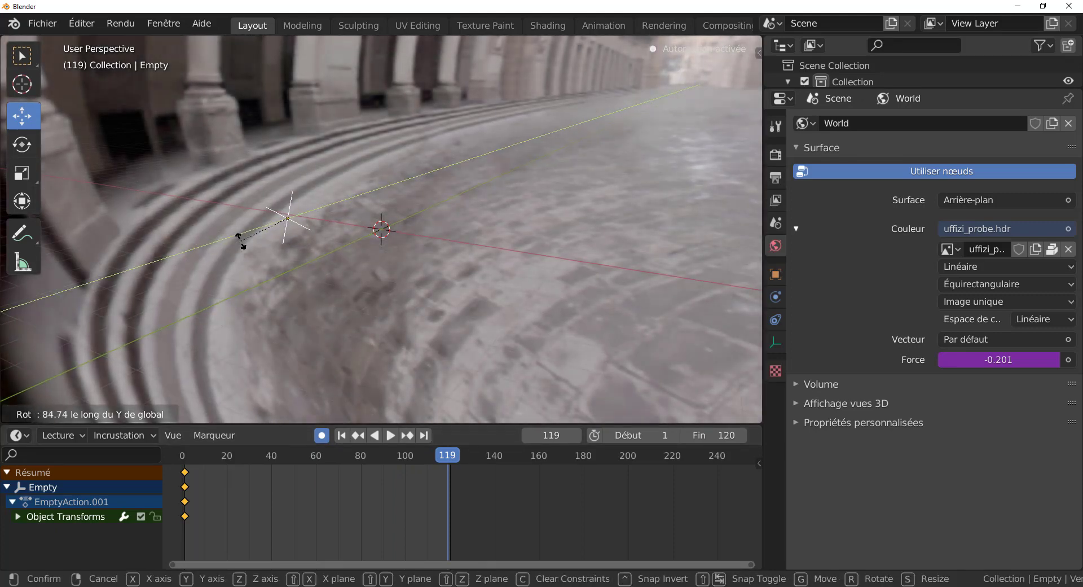
click(240, 240)
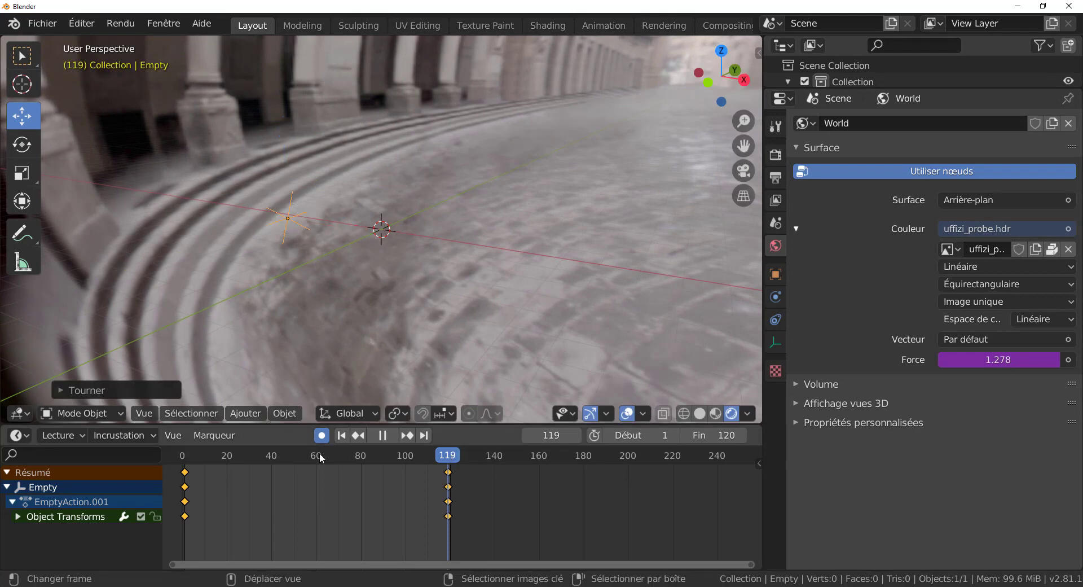
Turn off automatic keyframing and play the animation to check how the HDR world brightens
key(space)
click(382, 435)
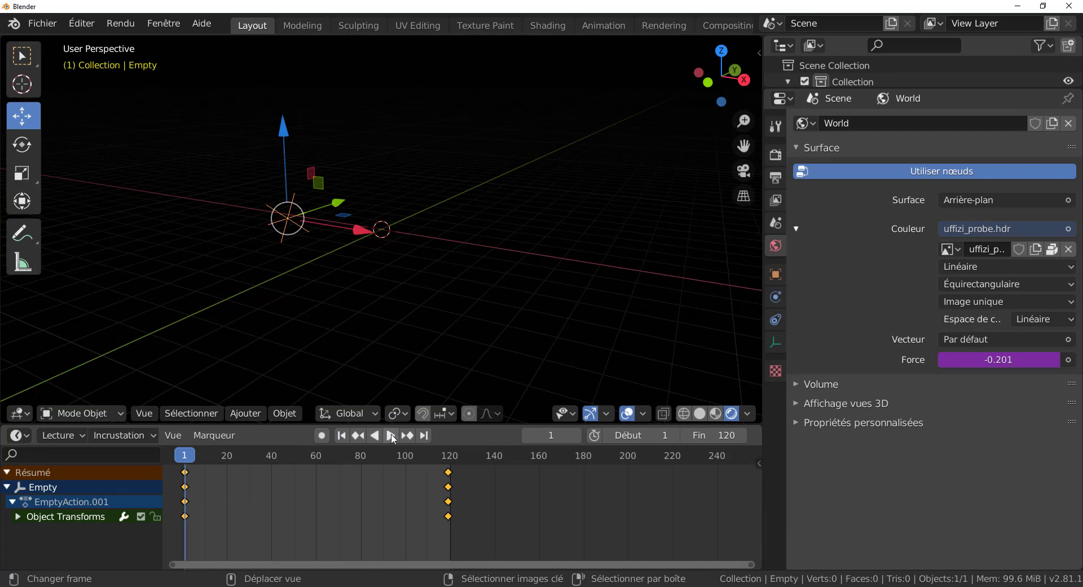
click(392, 436)
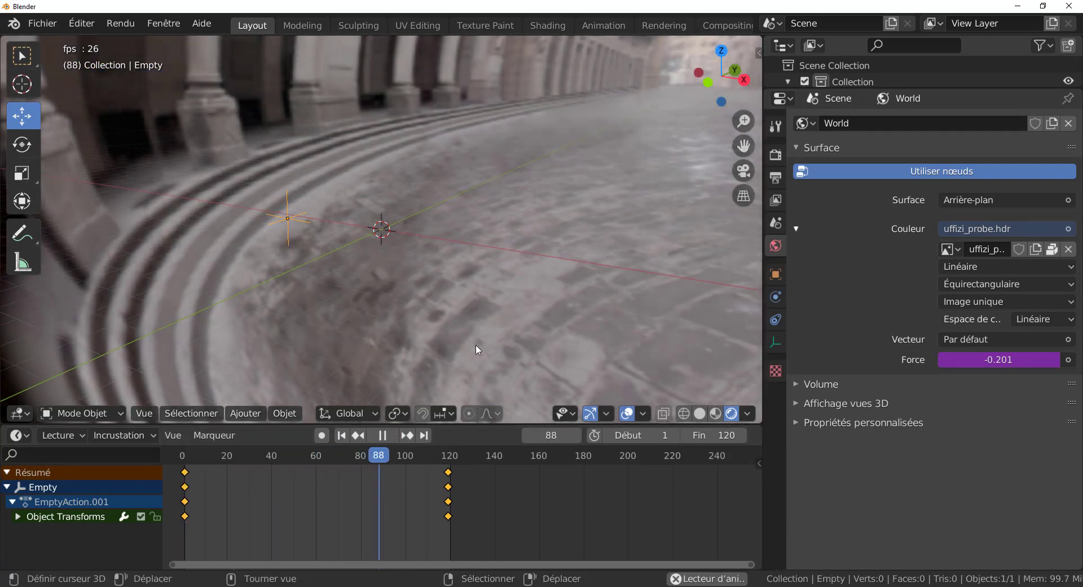
click(382, 435)
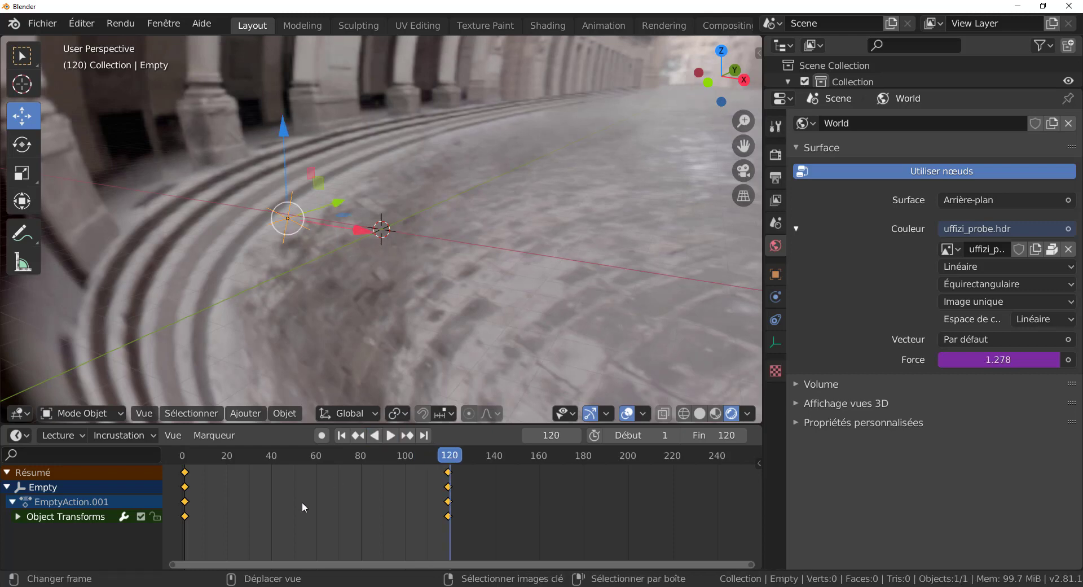
Try Élastique interpolation on the Empty's keyframes and play the animation
key(t)
key(t)
click(353, 499)
click(391, 435)
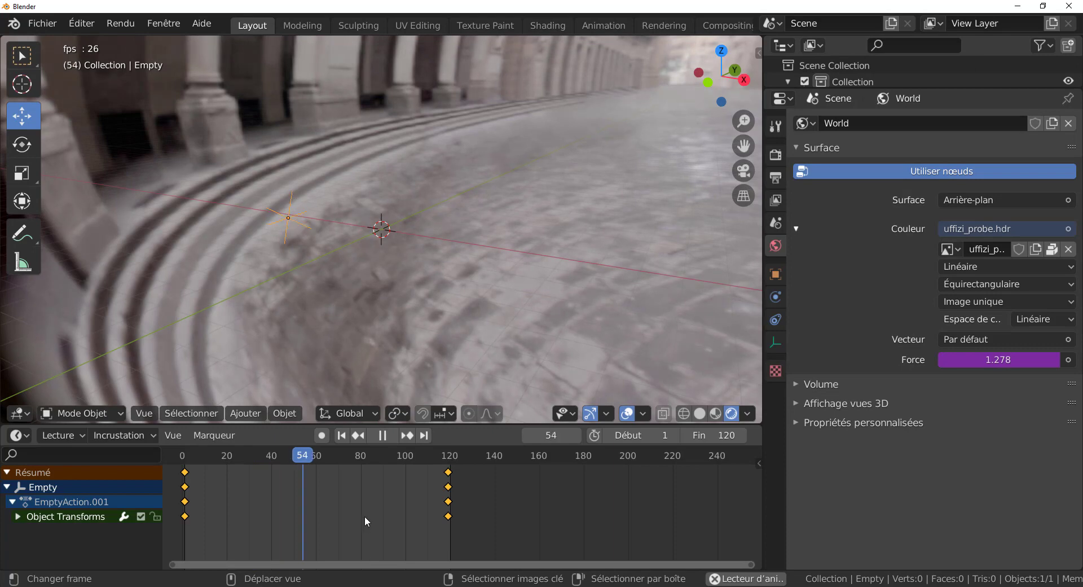
Try Rebond interpolation on the Empty's keyframes during playback, and settle on Linéaire
key(t)
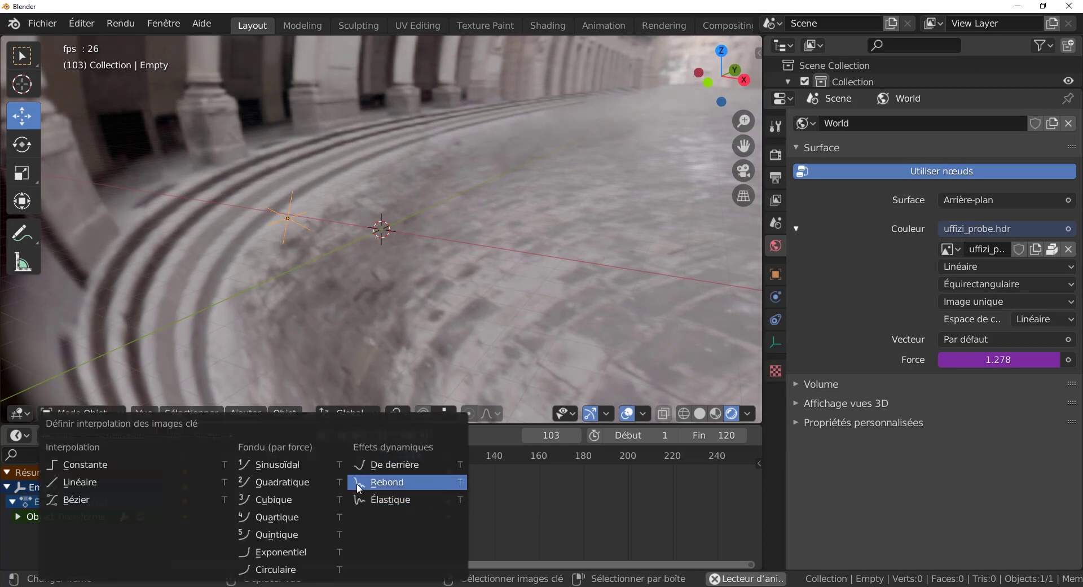
click(363, 482)
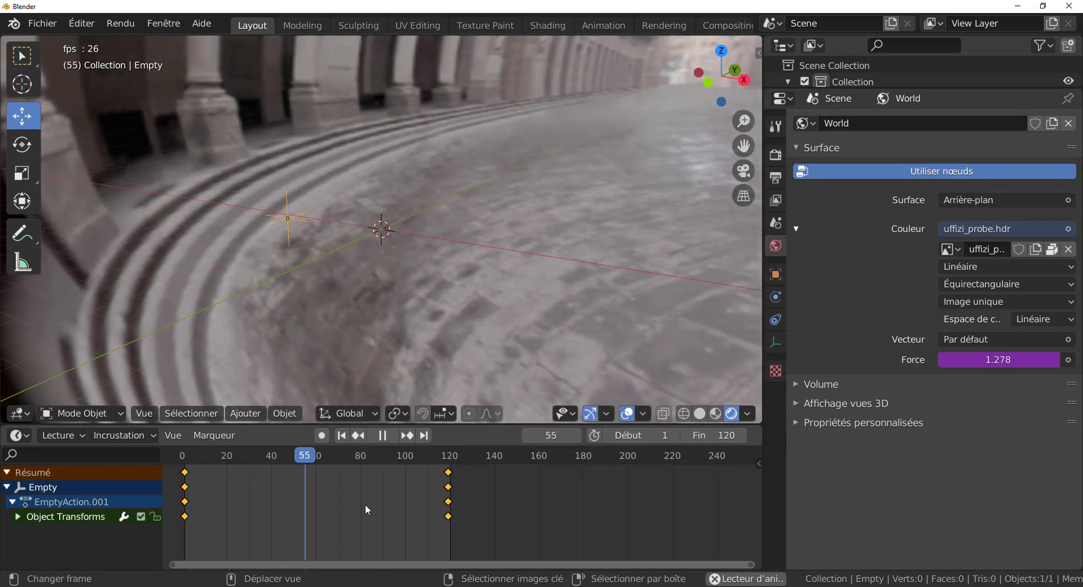
key(t)
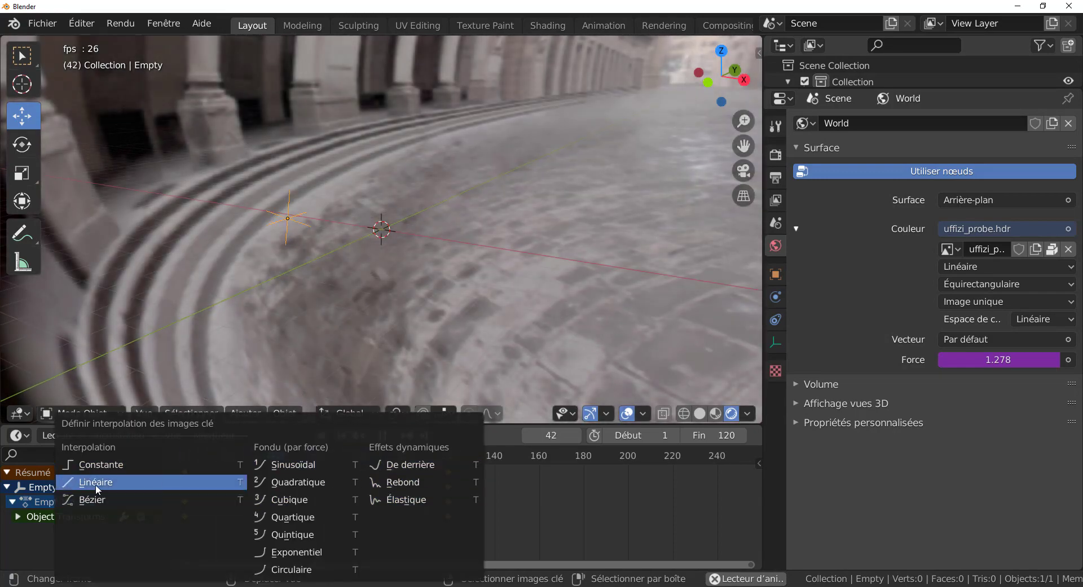
click(96, 484)
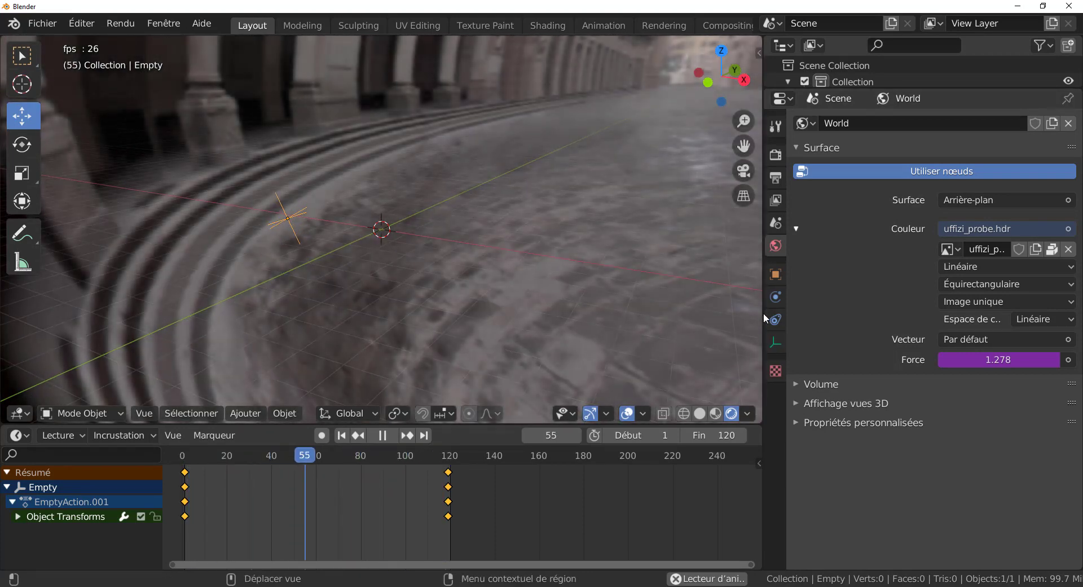
Widen the properties editor and set the HDR image's projection to Boule miroir, checking the background from another angle
drag(764, 313, 948, 302)
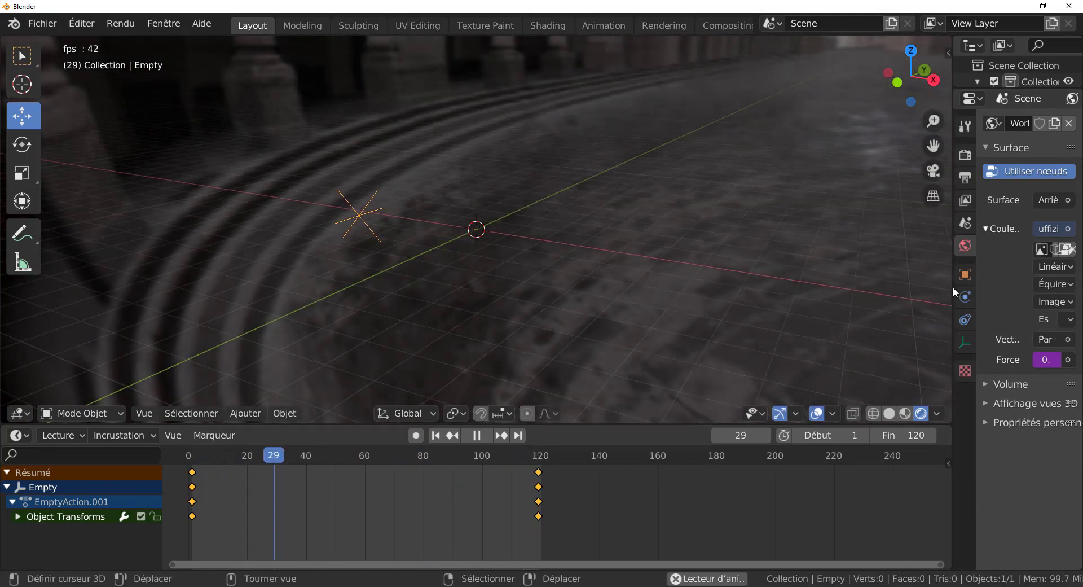
drag(953, 286, 649, 342)
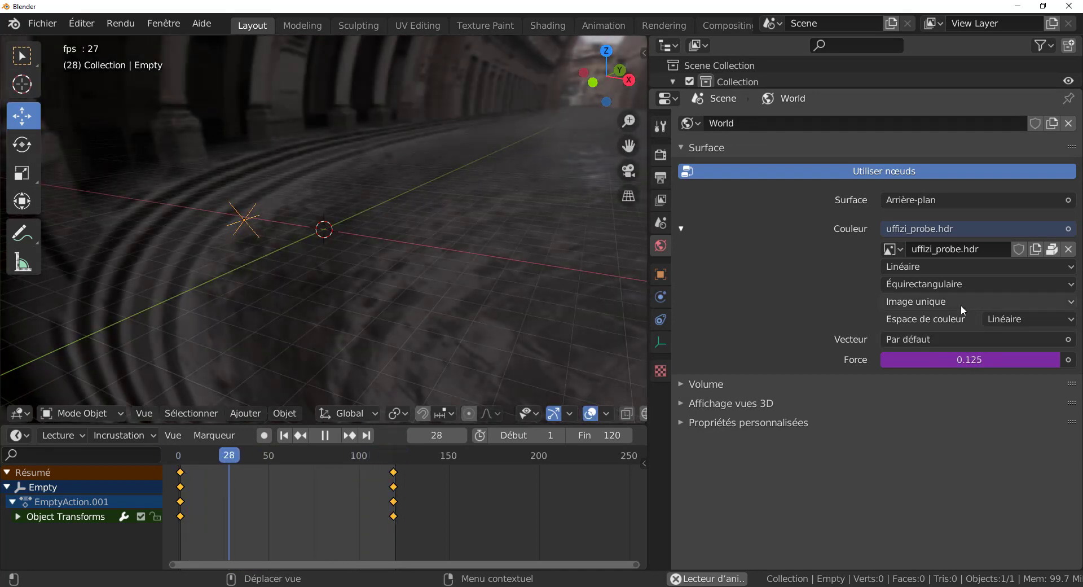
click(940, 283)
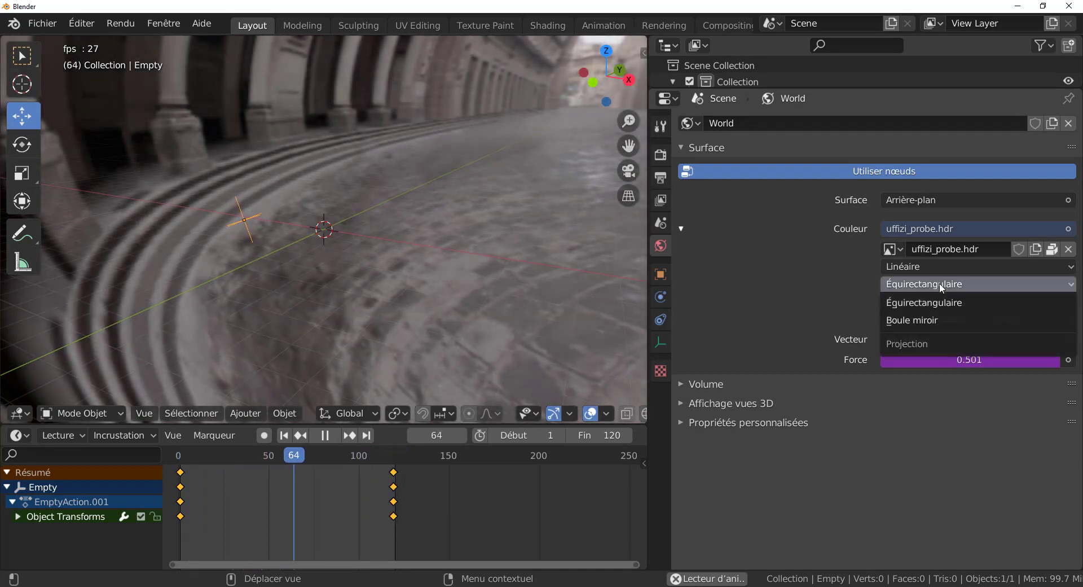
click(929, 319)
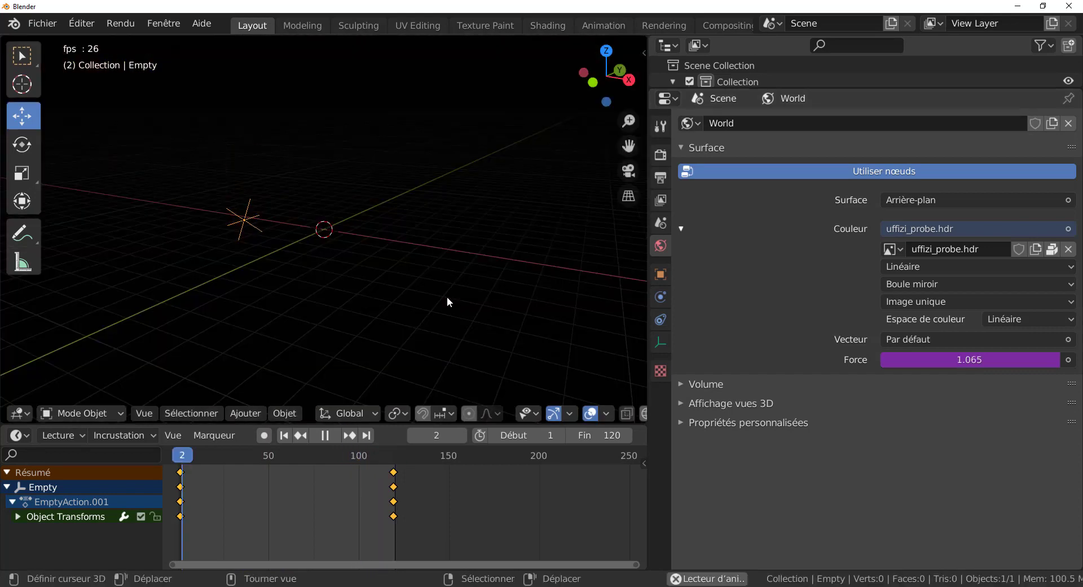
middle_drag(447, 296, 622, 303)
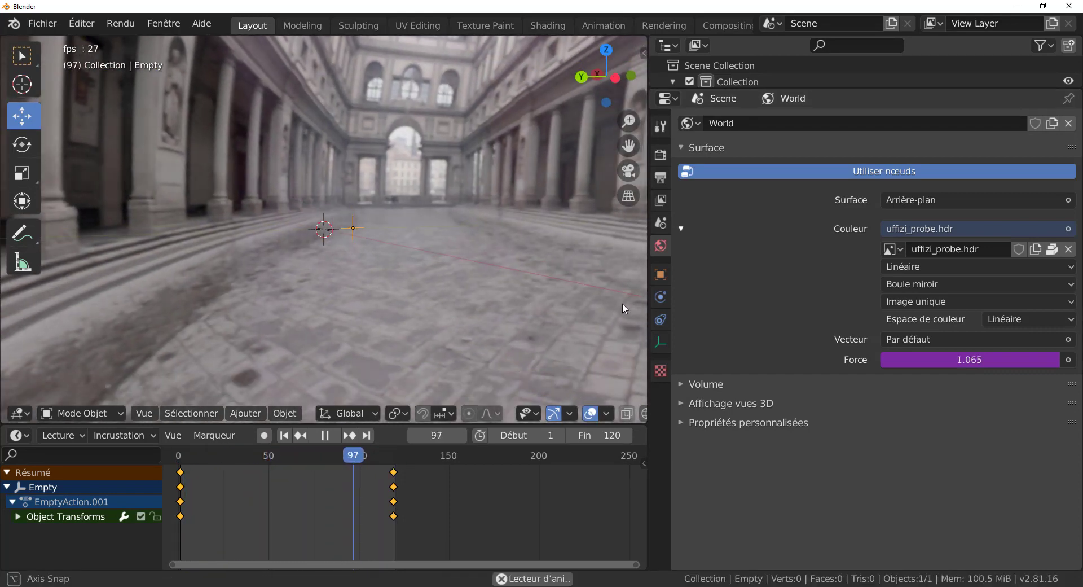
Switch the HDR image's projection back to Équirectangulaire to compare the background
click(913, 302)
click(910, 289)
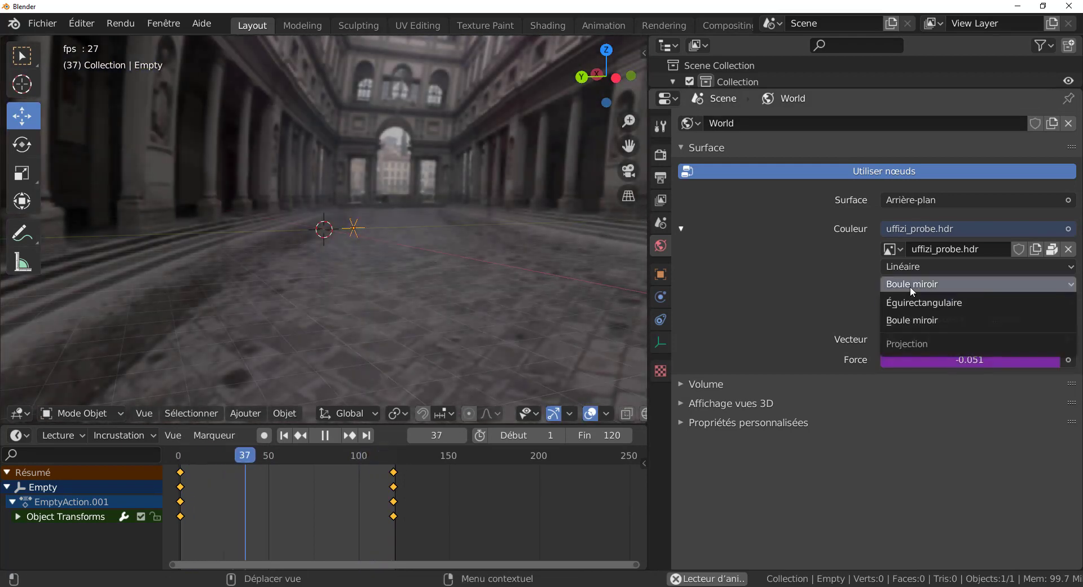
click(910, 300)
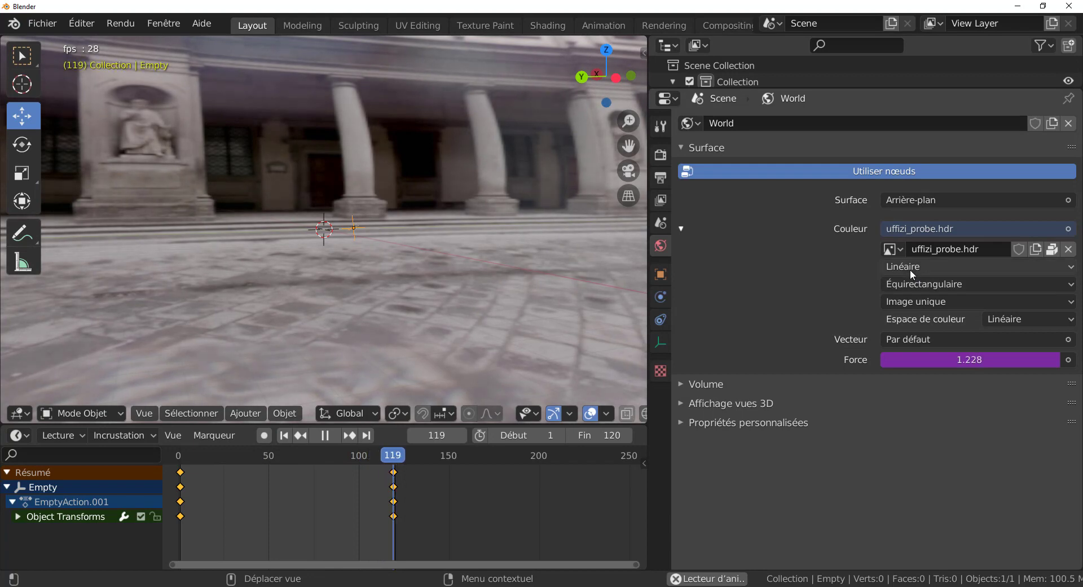
click(910, 270)
click(910, 286)
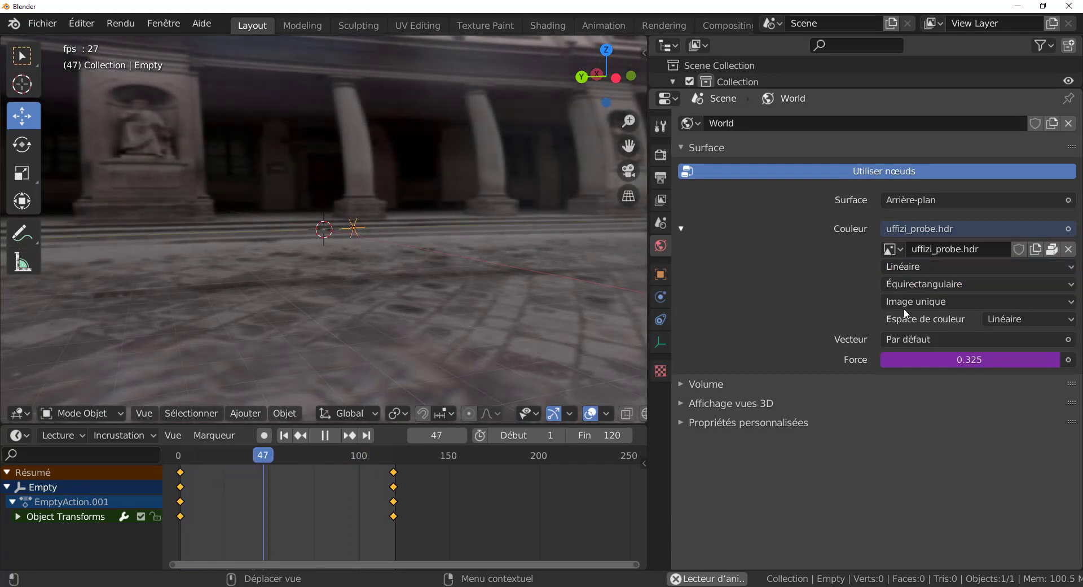
Set the HDR image's projection to Boule miroir again and rebalance the widths of the viewport and properties editor
click(909, 301)
click(929, 289)
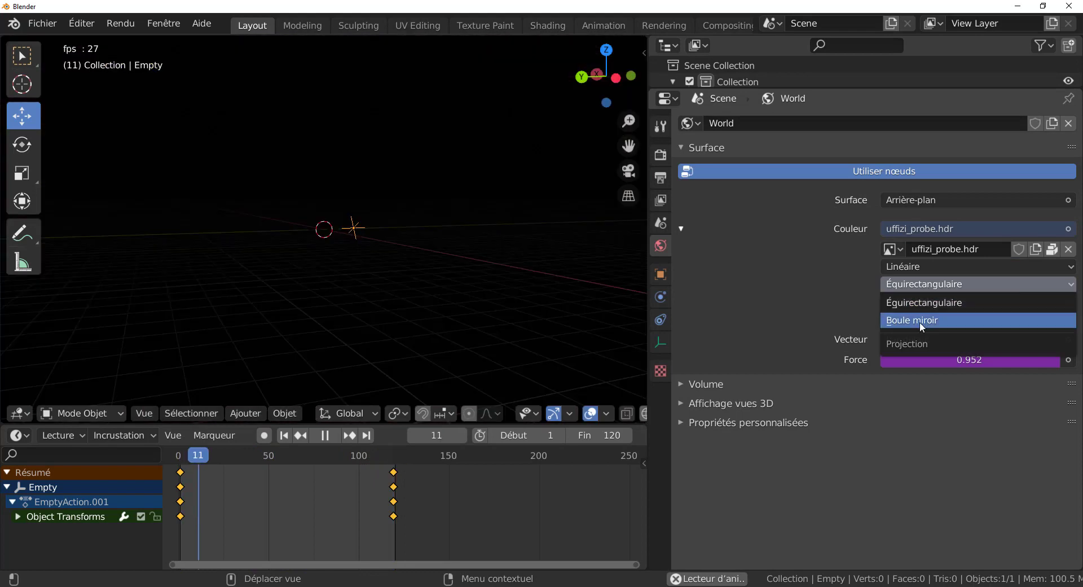
click(920, 320)
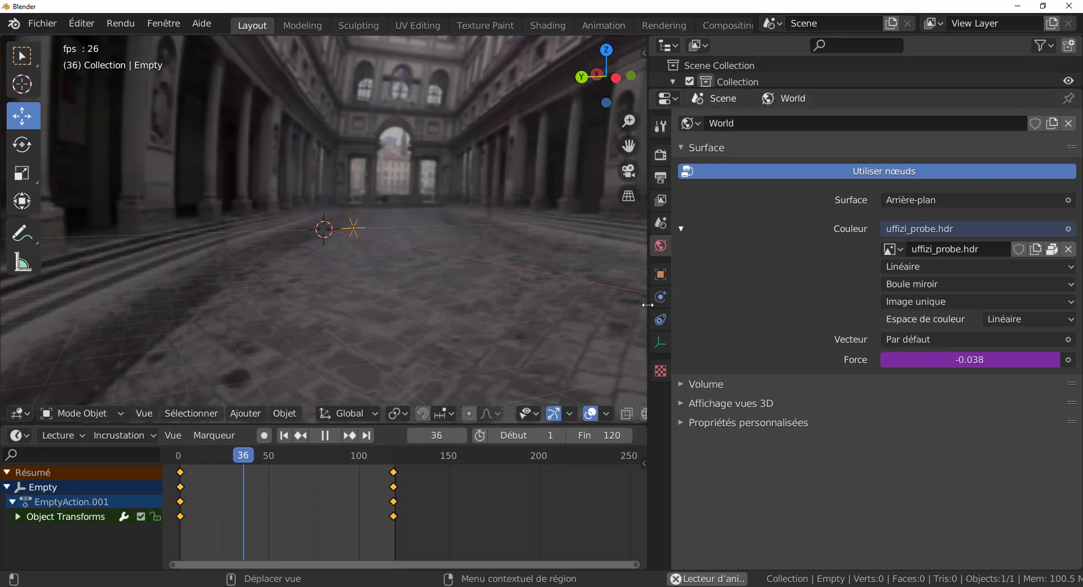
drag(647, 299, 850, 299)
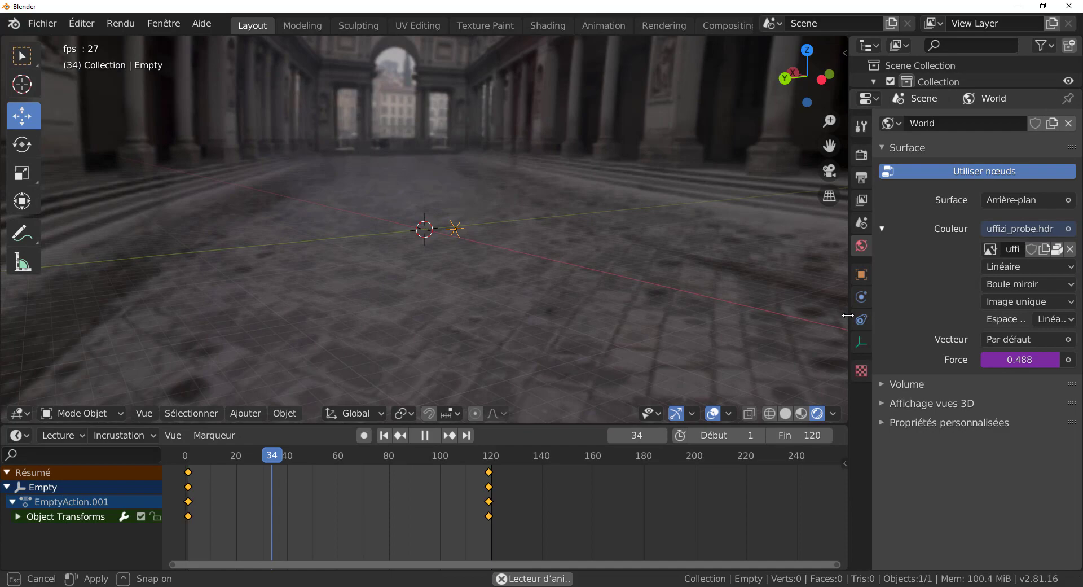
drag(849, 314, 762, 315)
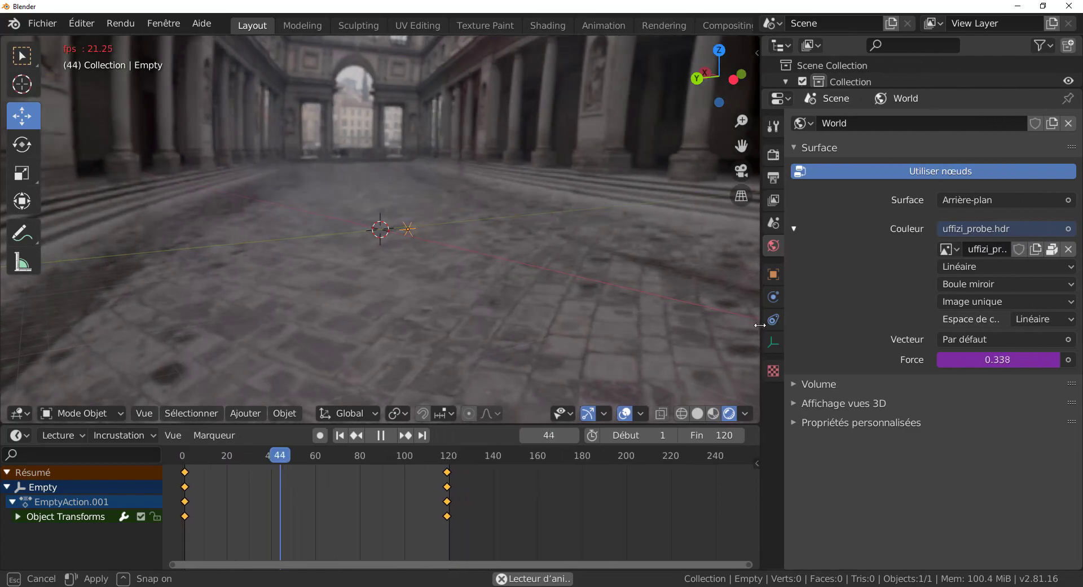
Add a Suivi de (Track To) constraint to the Empty to show its axis options, and delete it
click(774, 320)
click(872, 123)
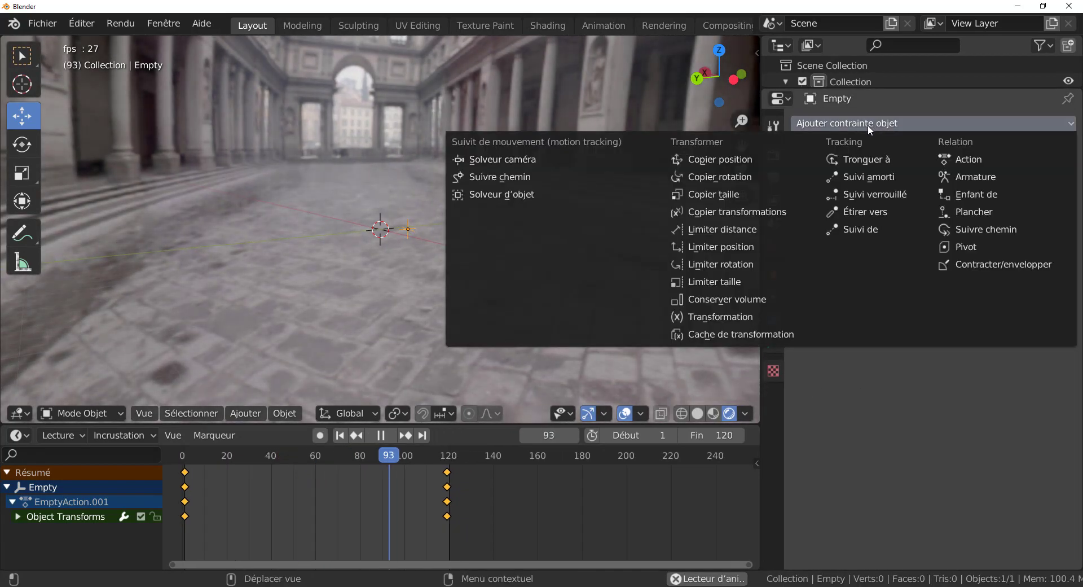
click(859, 230)
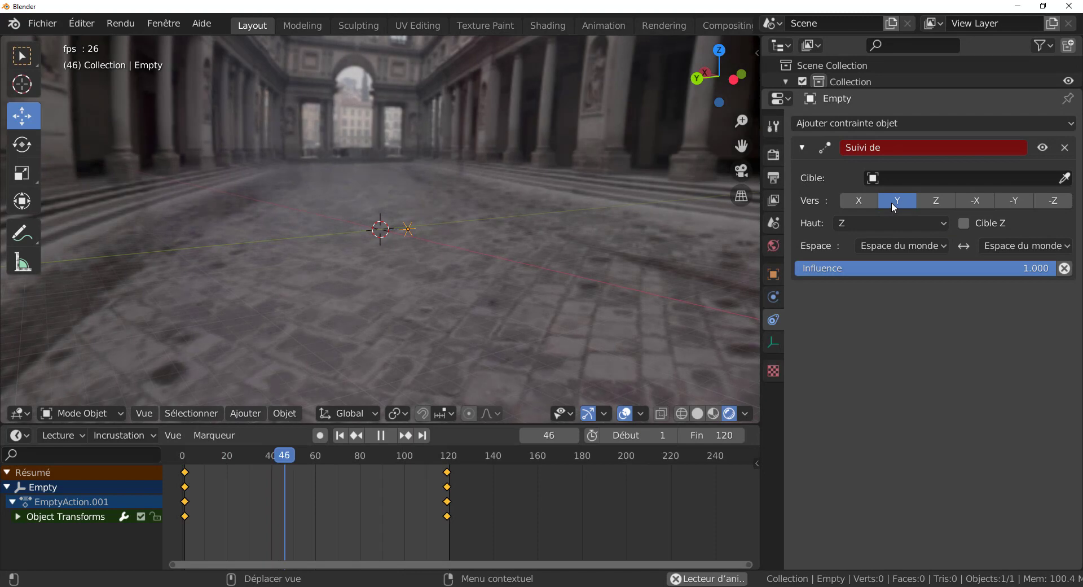
right_click(892, 202)
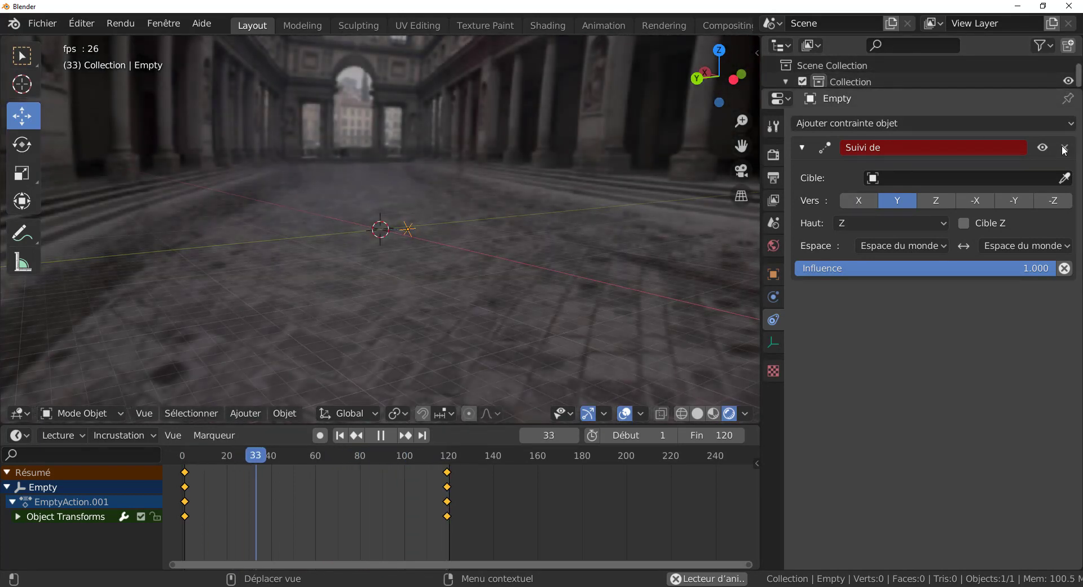
click(1065, 147)
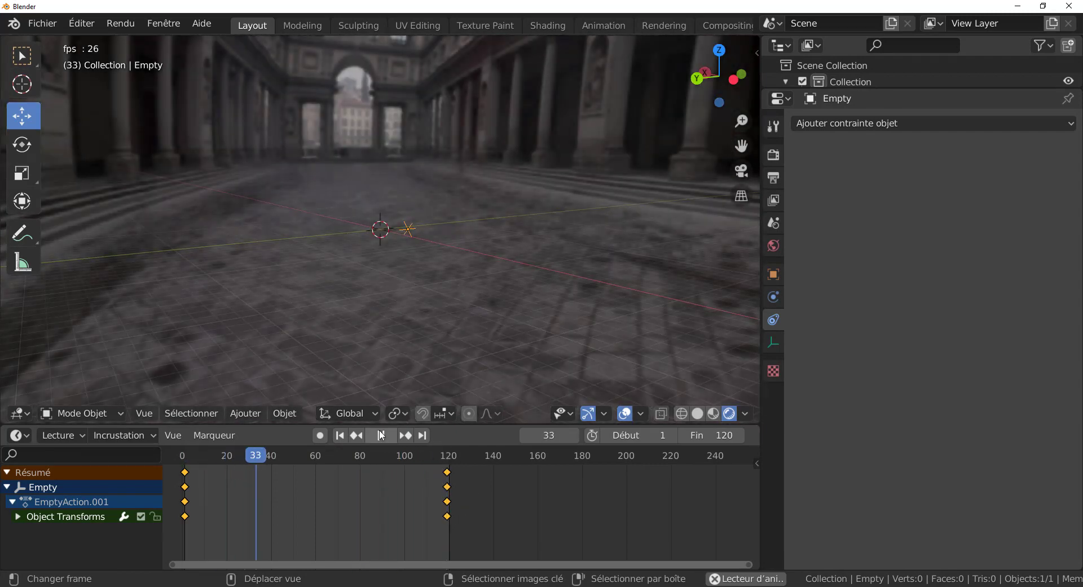
Stop the playback, delete all of the Empty's keyframes and return to frame 1
click(382, 435)
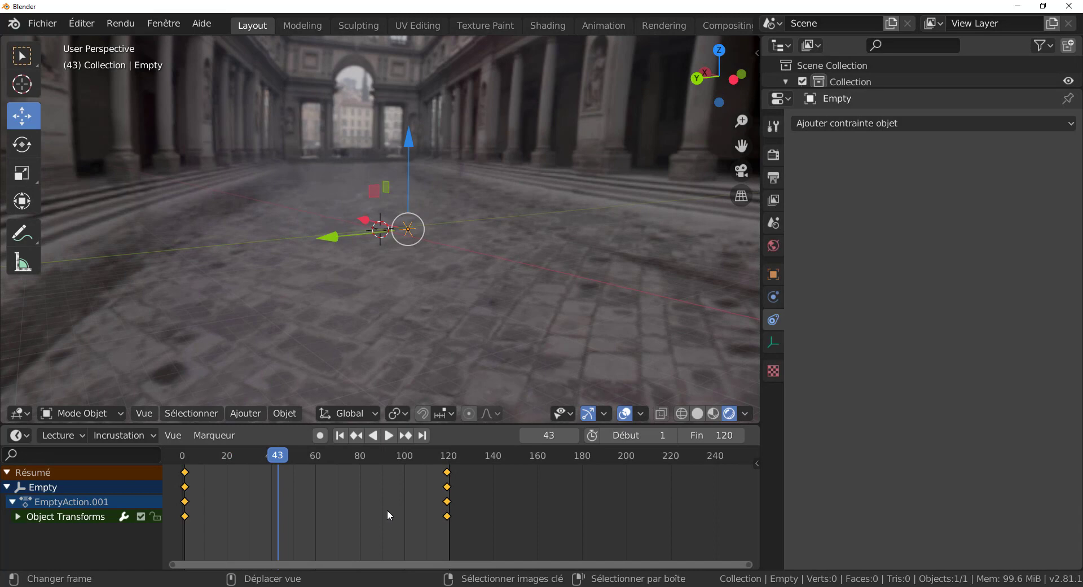
key(x)
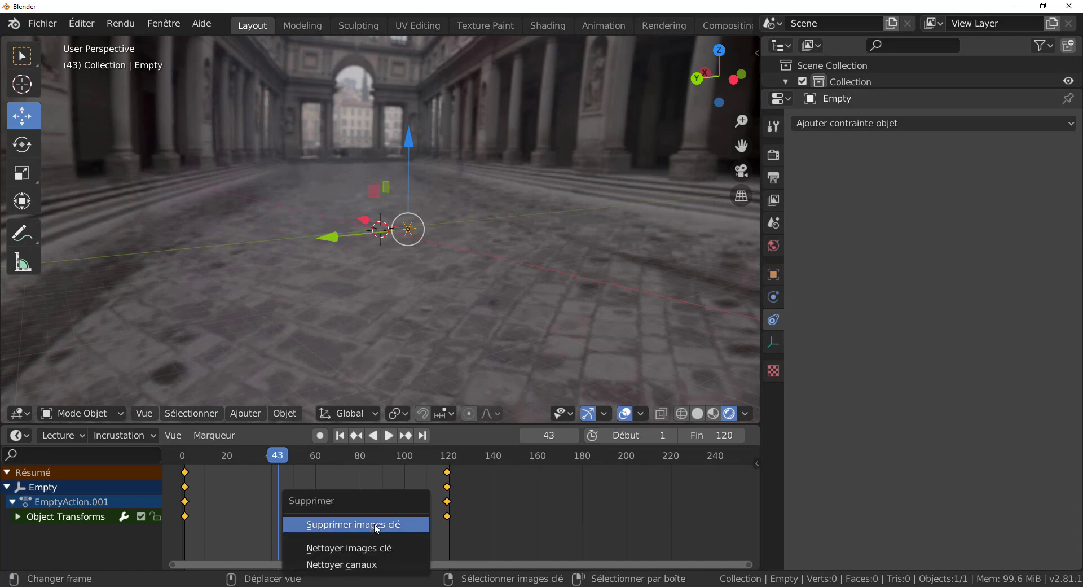
click(377, 526)
key(space)
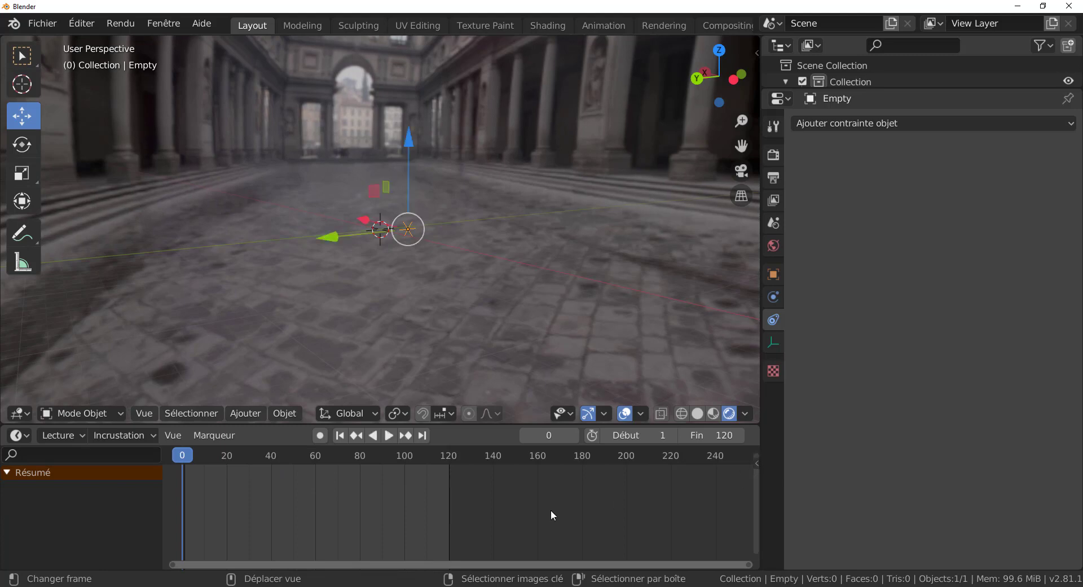
mouse_move(180, 457)
mouse_down()
mouse_move(194, 456)
mouse_move(185, 469)
mouse_up()
key(space)
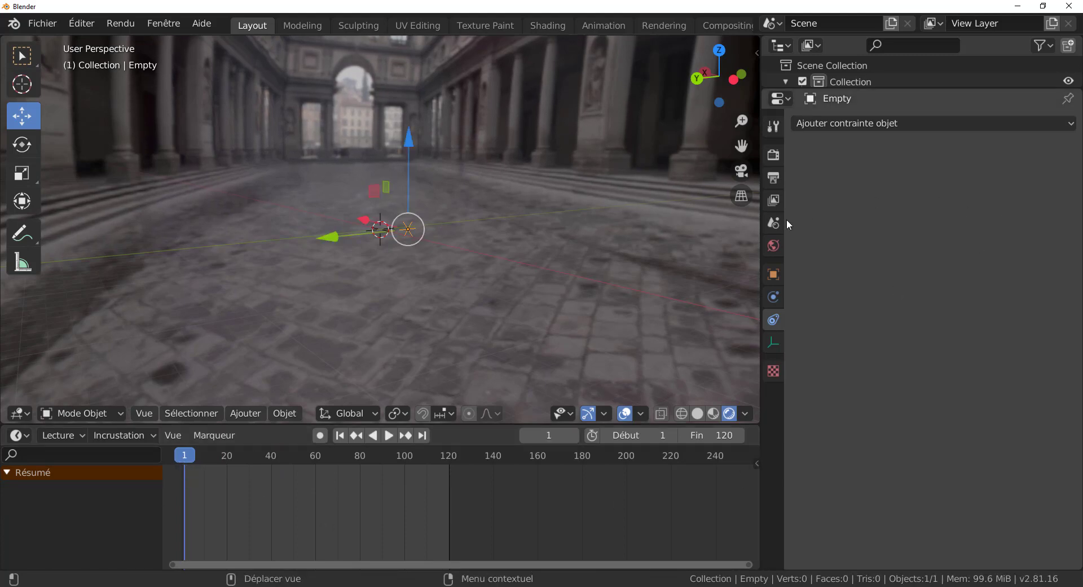
Delete the driver from the Force (strength) value of the HDR world
click(774, 247)
right_click(989, 363)
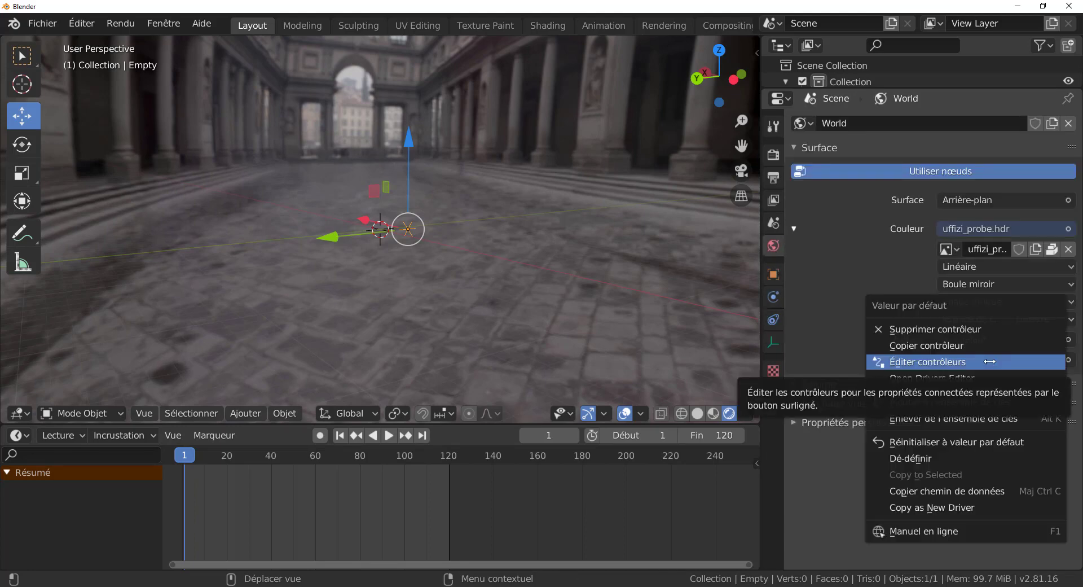
click(987, 332)
click(991, 361)
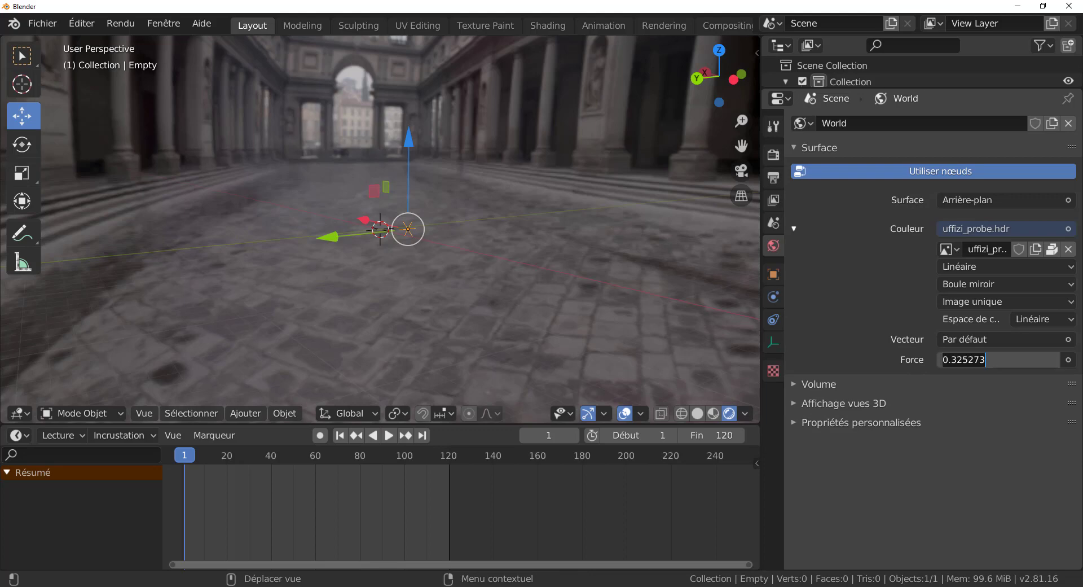
right_click(993, 360)
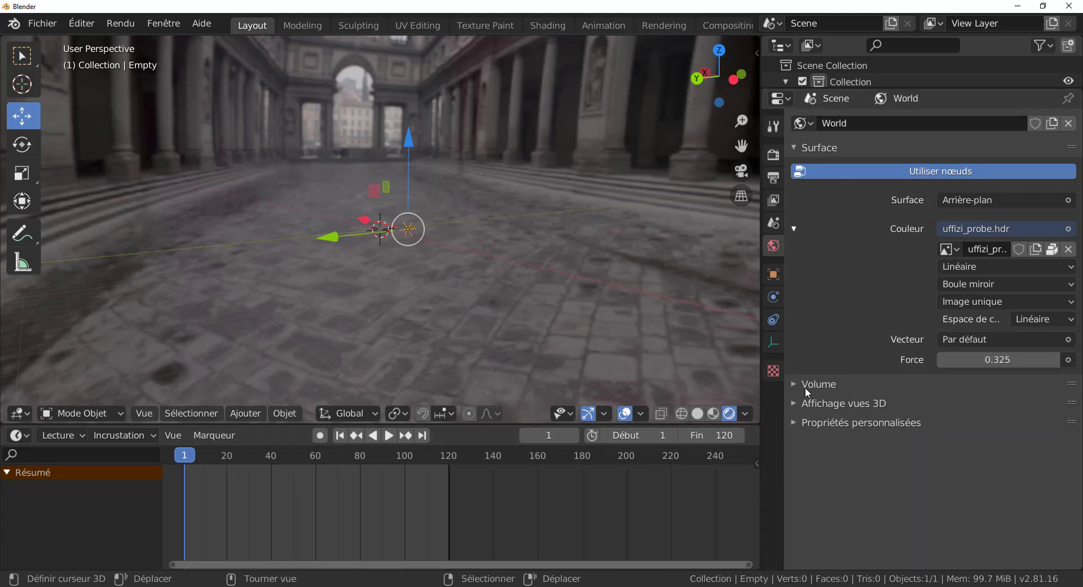
Try the world's Force at 0, set it to 1, and insert a keyframe for it at frame 1
click(984, 360)
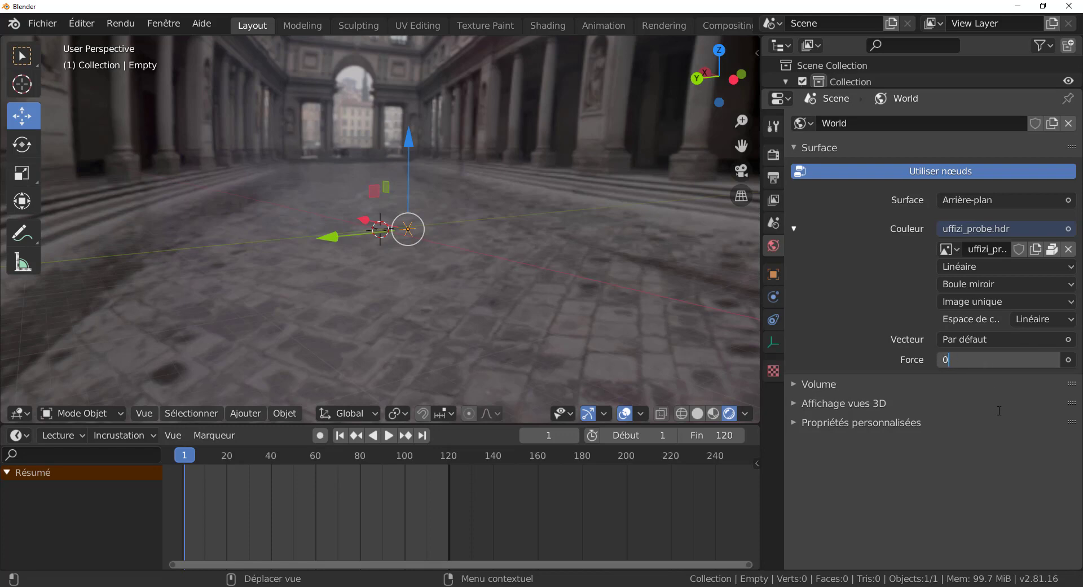
key(Return)
click(991, 360)
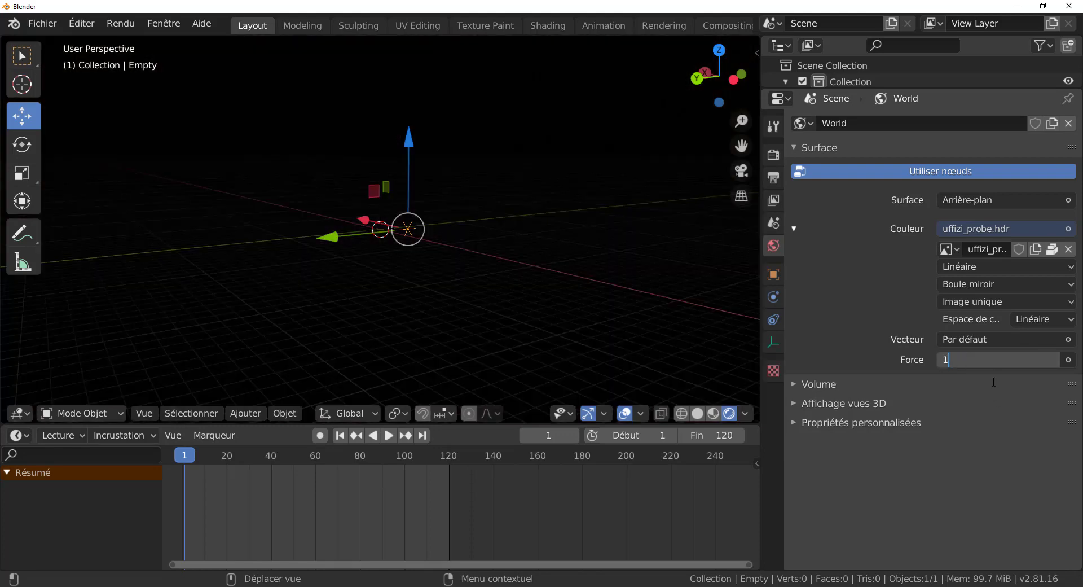
key(Return)
right_click(982, 361)
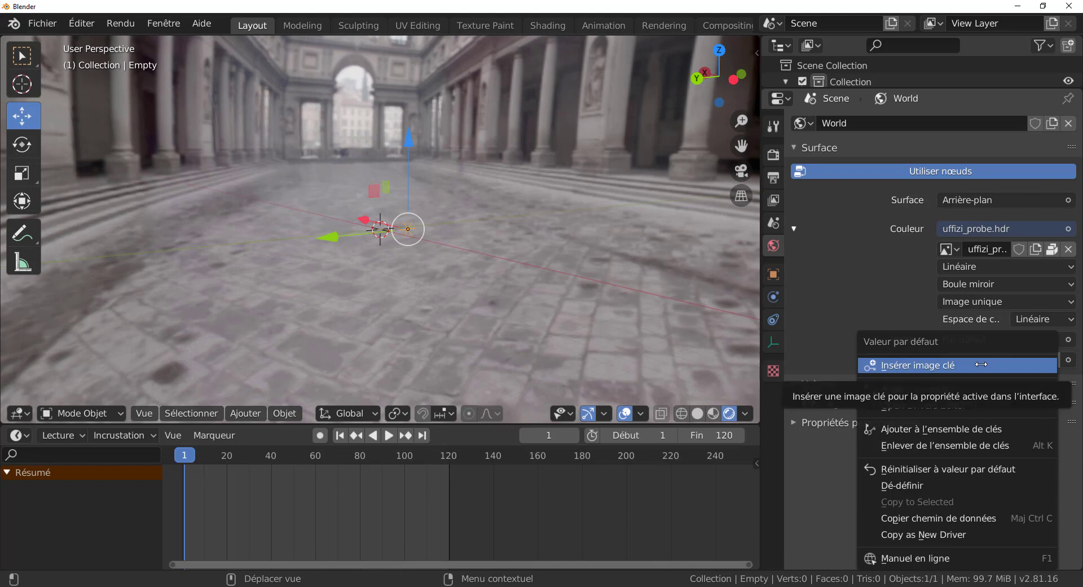
click(982, 365)
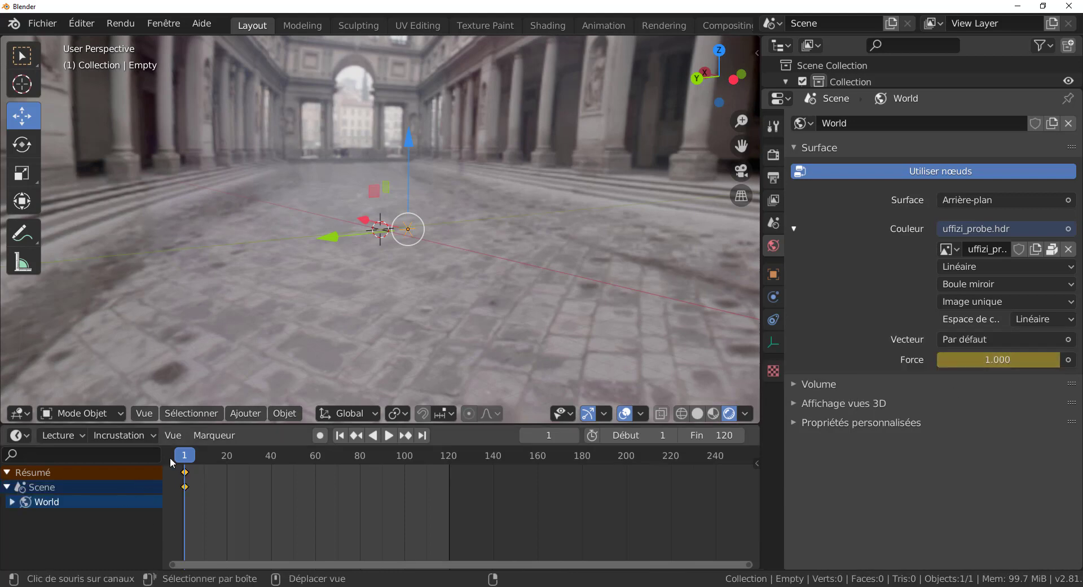
Enable automatic keyframing, go to frame 119 and keyframe the world's Force at 0
click(191, 454)
drag(192, 455, 433, 454)
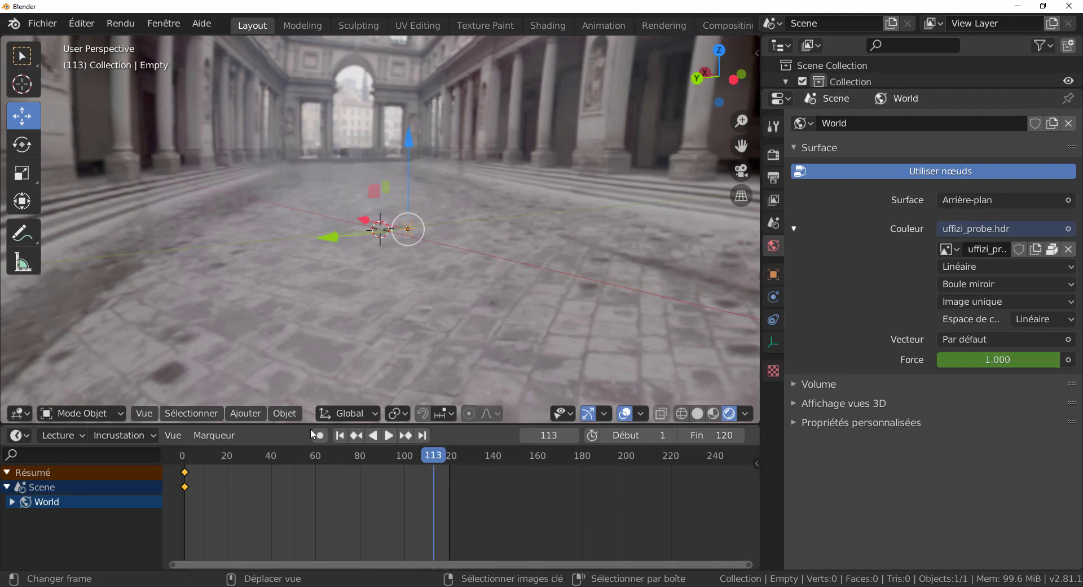
key(space)
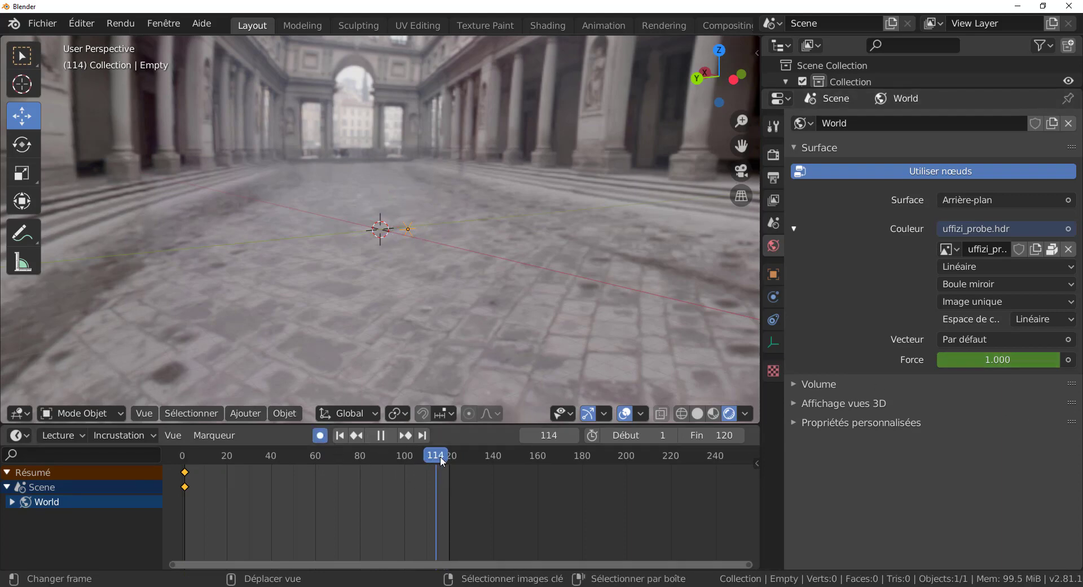
key(space)
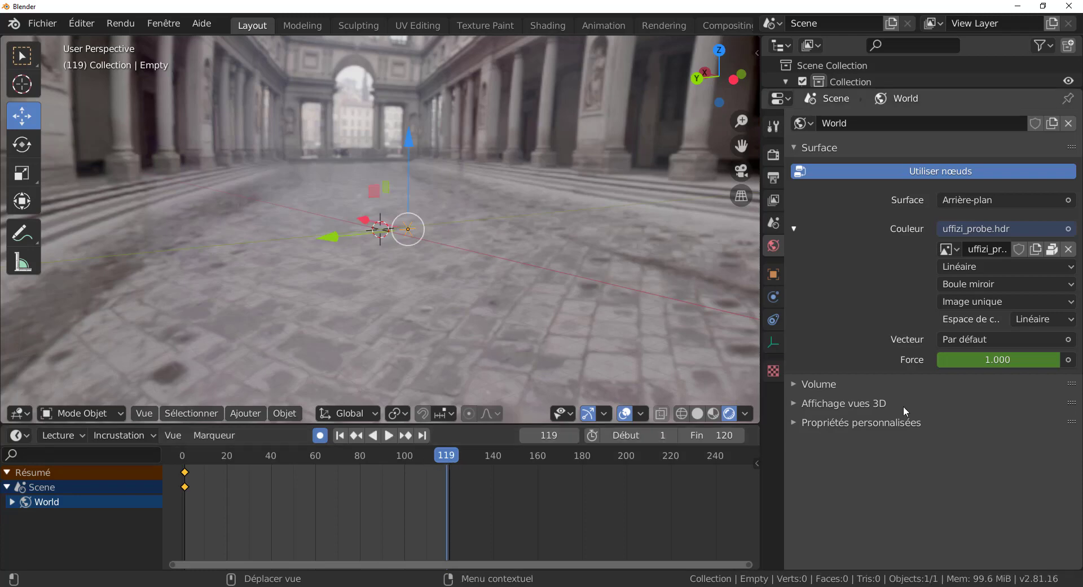
mouse_move(979, 362)
mouse_down()
mouse_move(1033, 361)
mouse_move(959, 362)
mouse_up()
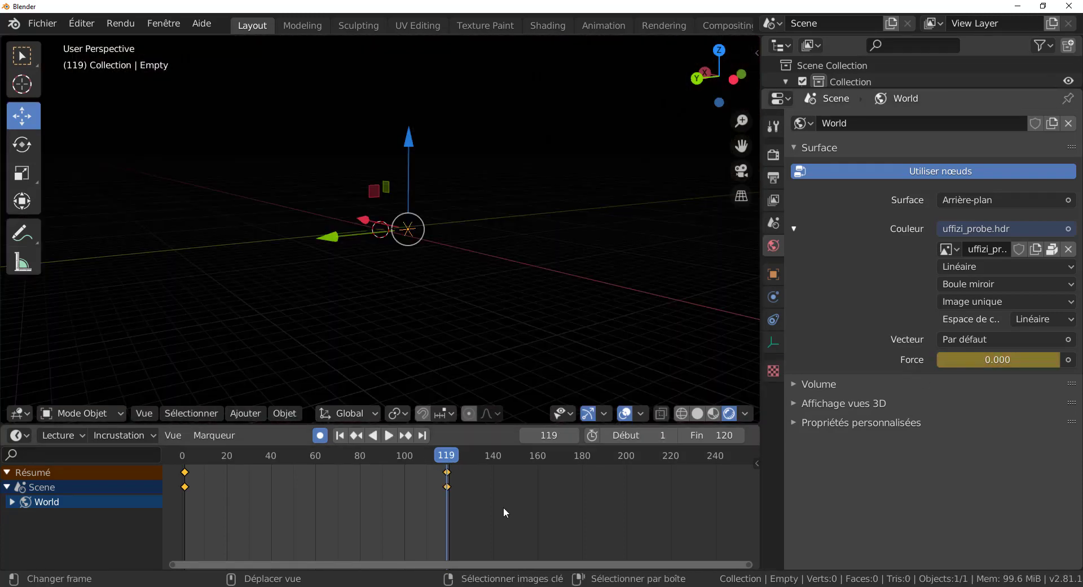
key(i)
Check the fade at frame 36, and delete the world's Force keyframes
click(263, 492)
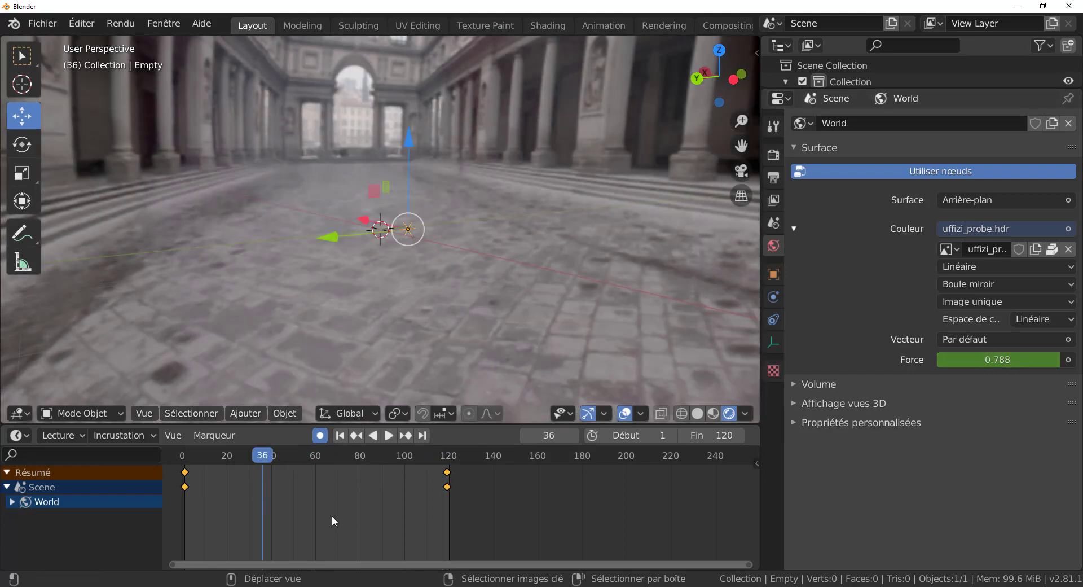
key(alt+a)
key(x)
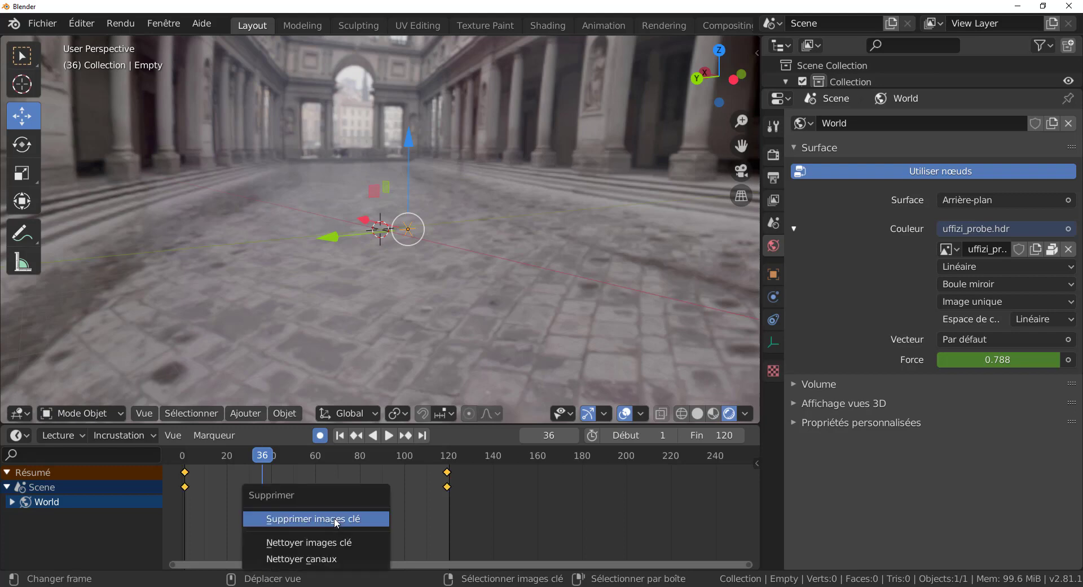
click(337, 520)
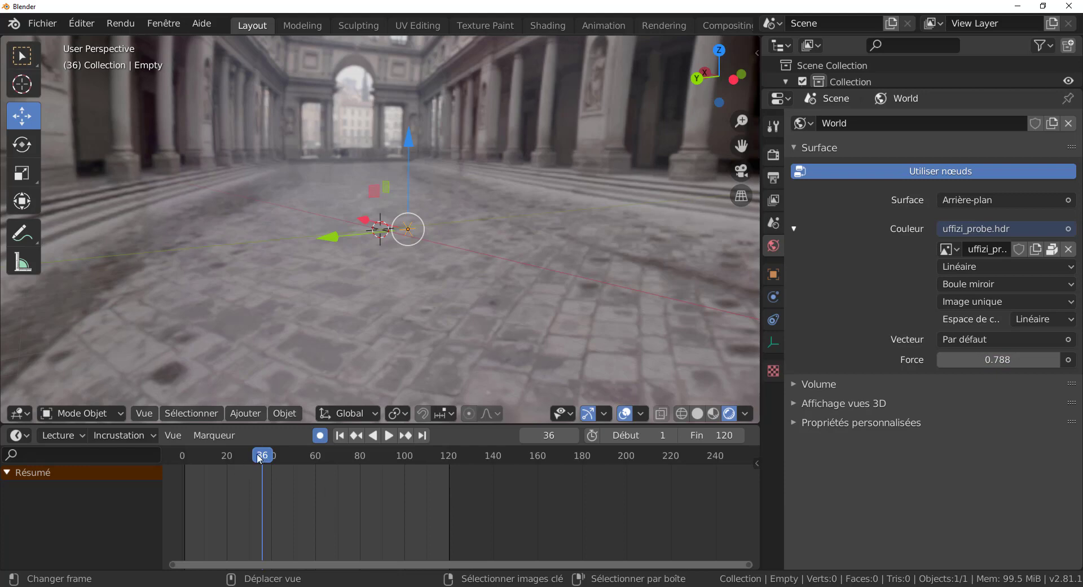
Set the world's Force to 0 at frame 0 and auto-key the Empty's transforms there
drag(259, 459, 171, 488)
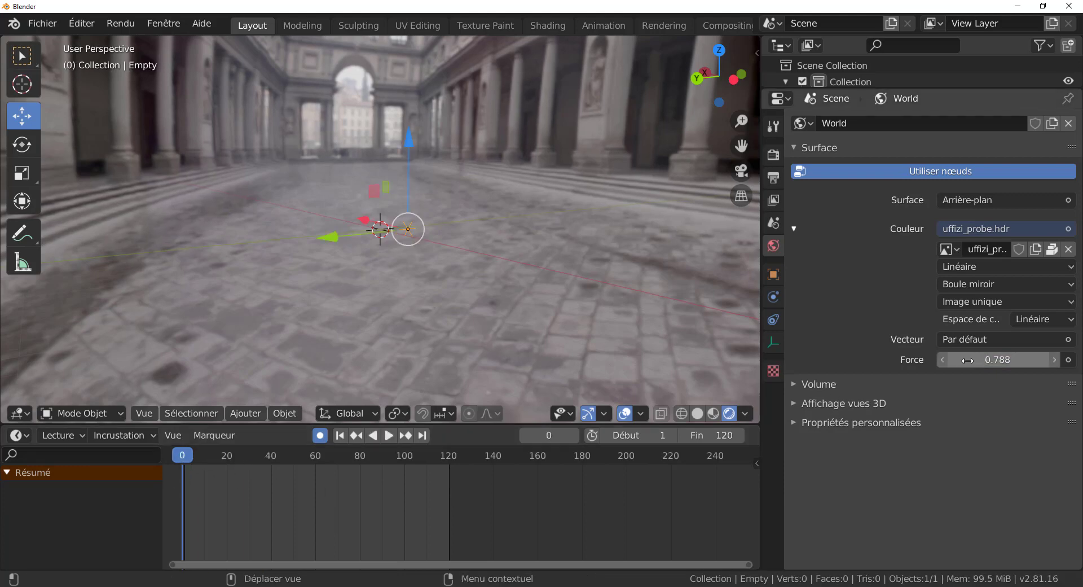
drag(984, 365, 940, 365)
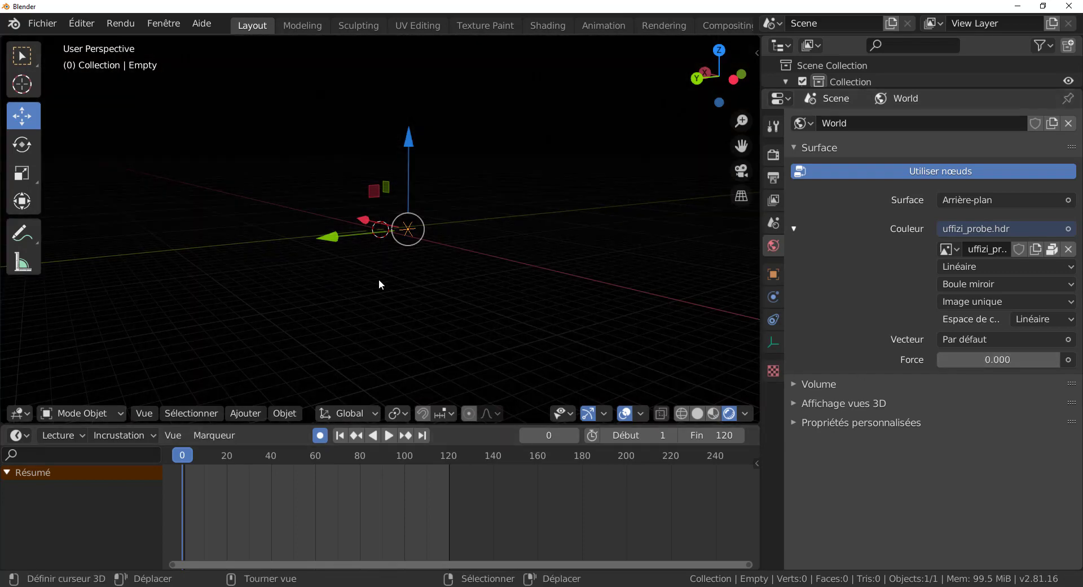
click(411, 144)
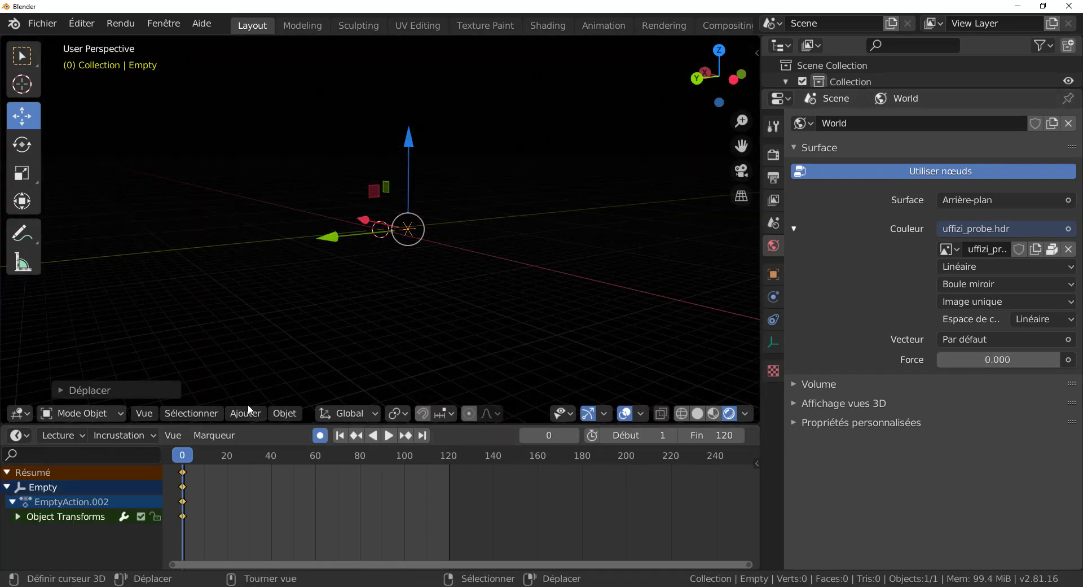
Try setting the world's Force to 1.1 at frame 119 without a manual keyframe, and play the animation
key(space)
drag(262, 464, 447, 471)
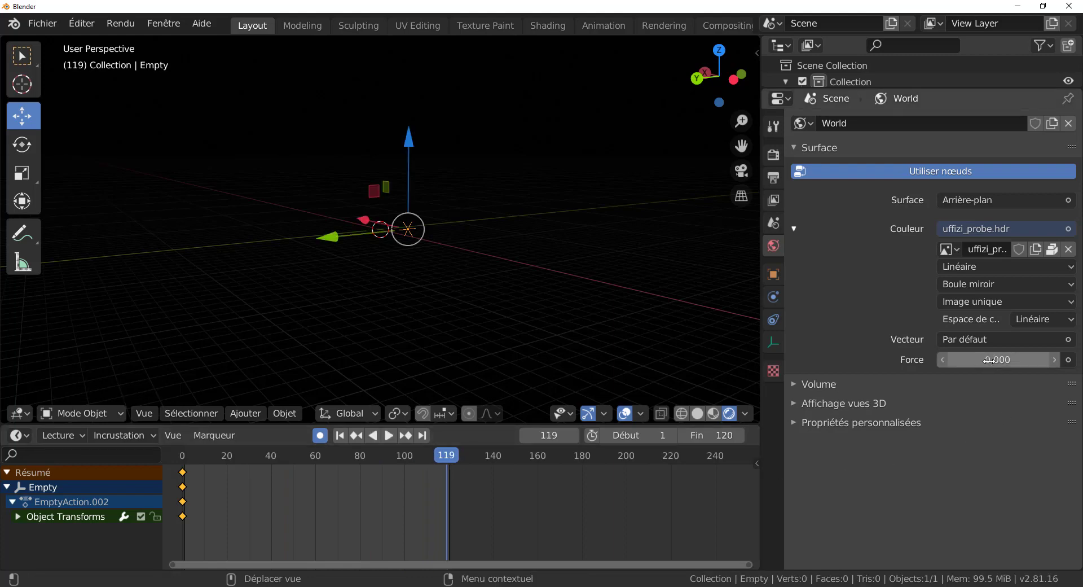
mouse_move(990, 359)
mouse_down()
mouse_move(1038, 360)
mouse_move(996, 359)
mouse_up()
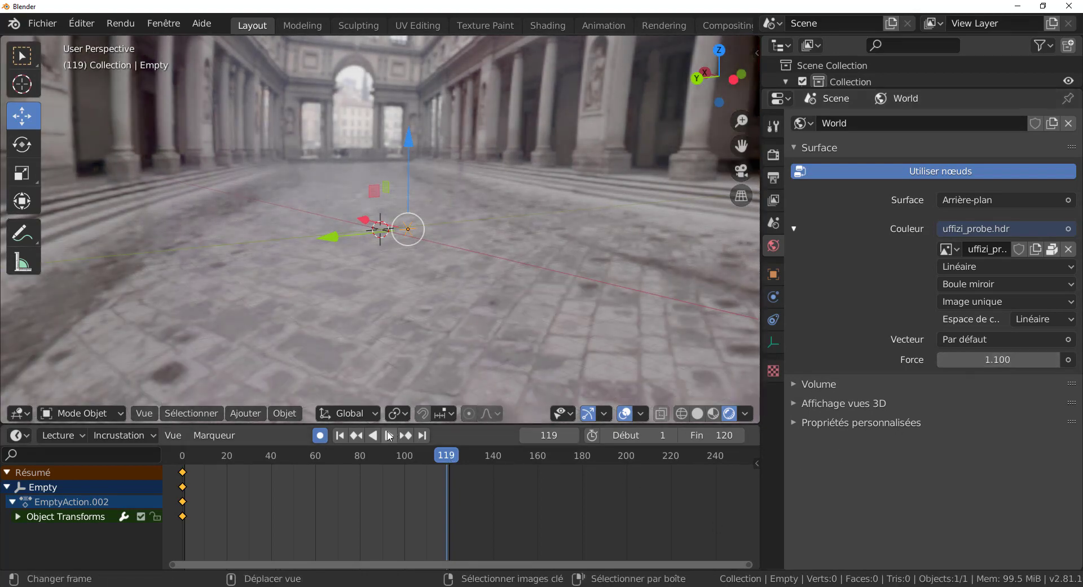
click(390, 435)
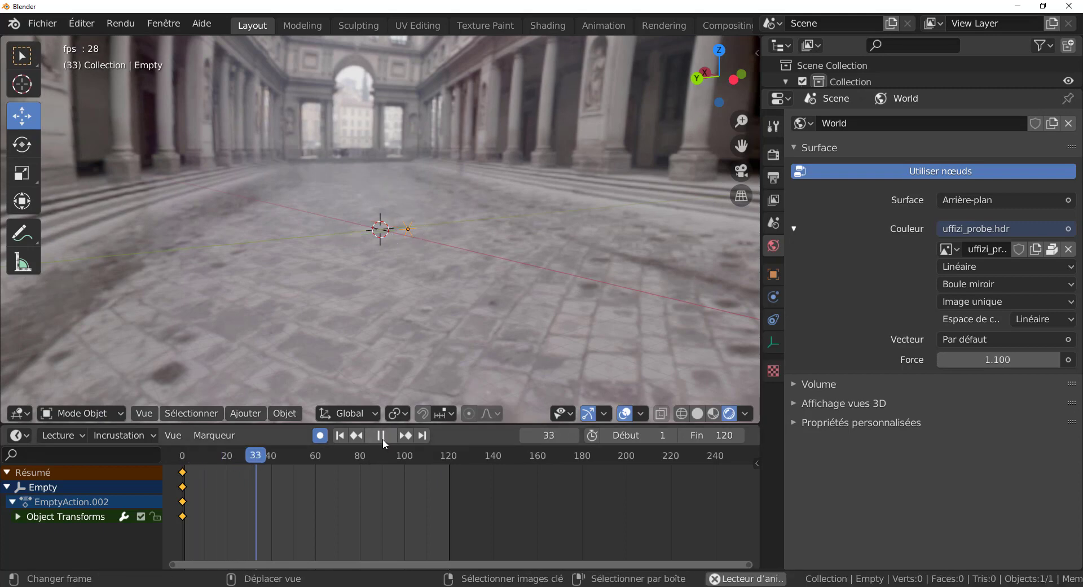
Return to frame 0, set the world's Force to 0 and insert a keyframe for it
drag(278, 455, 182, 468)
drag(976, 364, 925, 365)
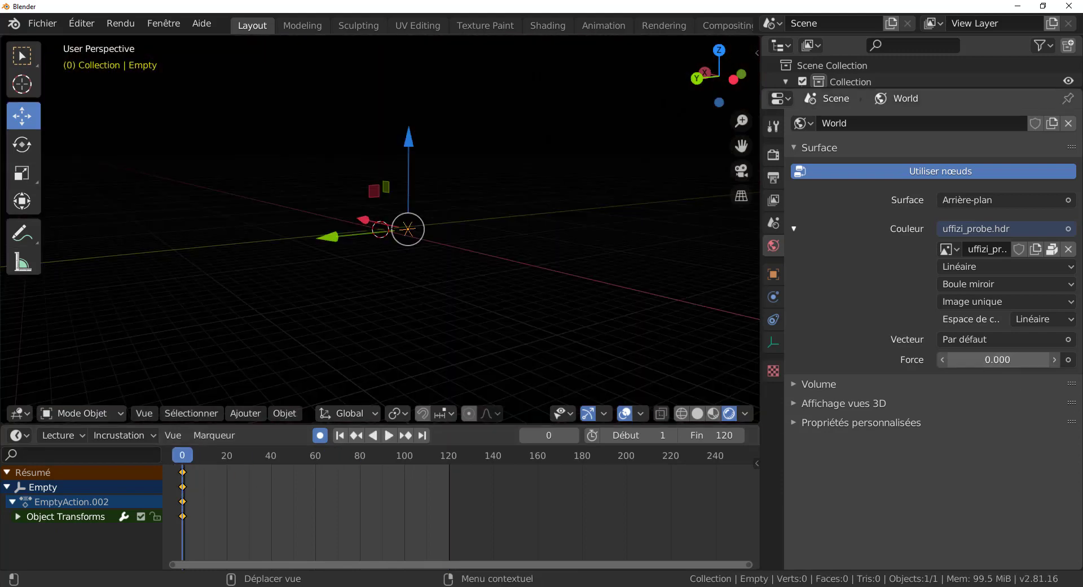
drag(181, 460, 448, 465)
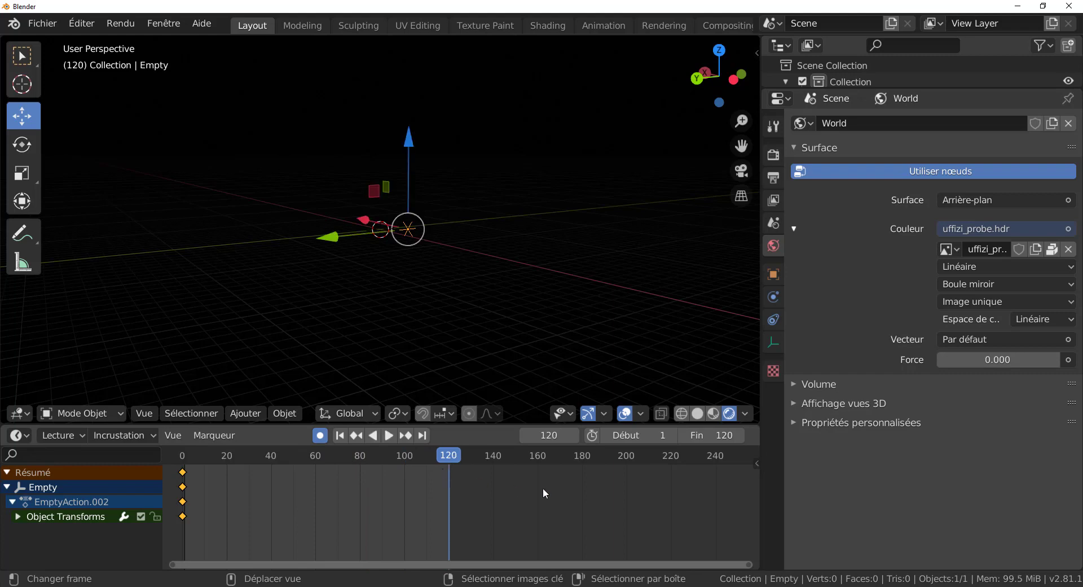
drag(452, 453, 753, 513)
right_click(999, 359)
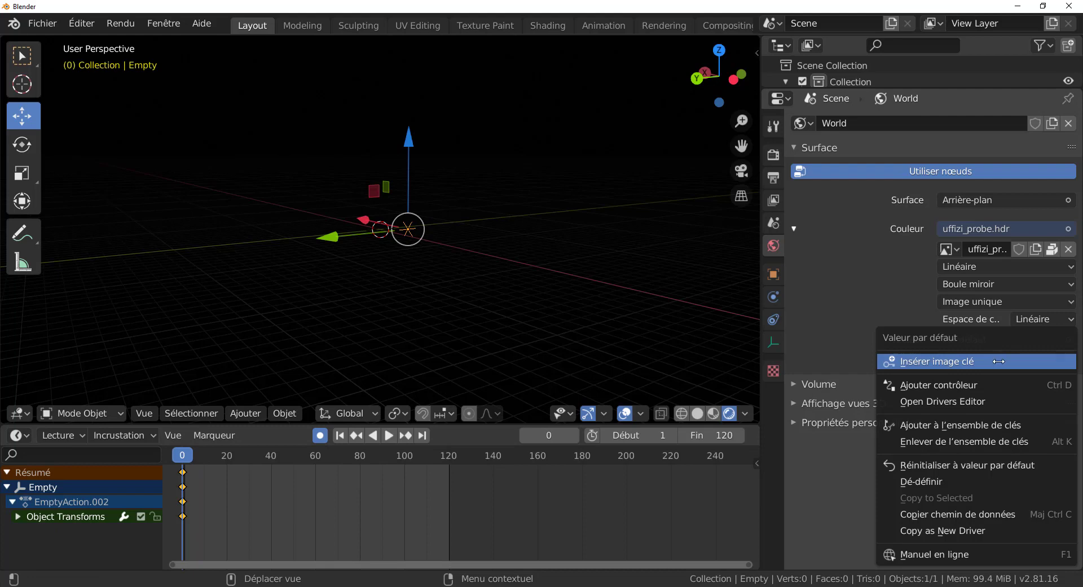
click(998, 360)
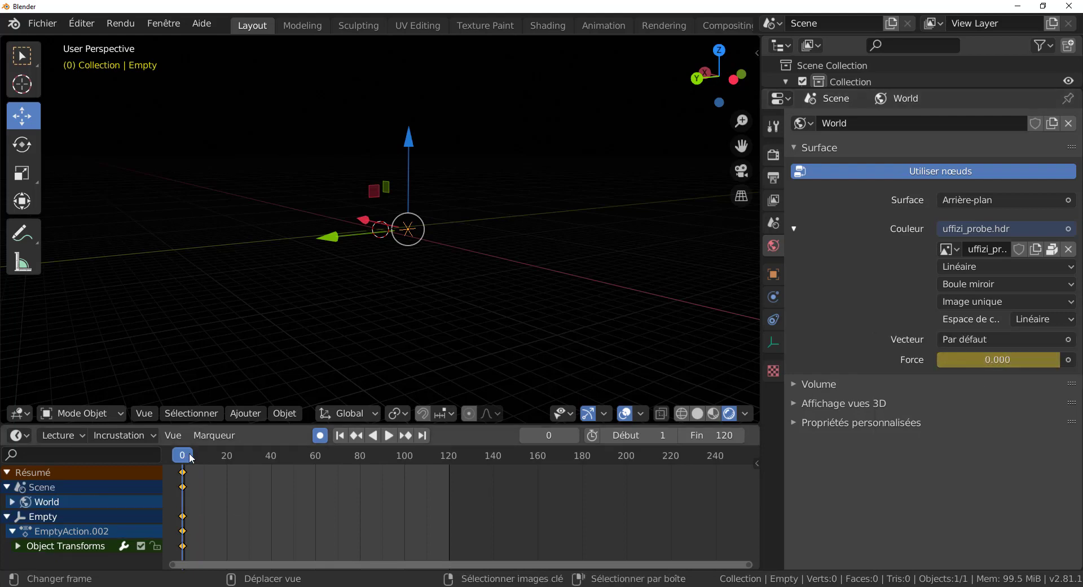
Keyframe the world's Force at 0.9 on frame 120, and play the animation to check the fade
drag(191, 459, 448, 485)
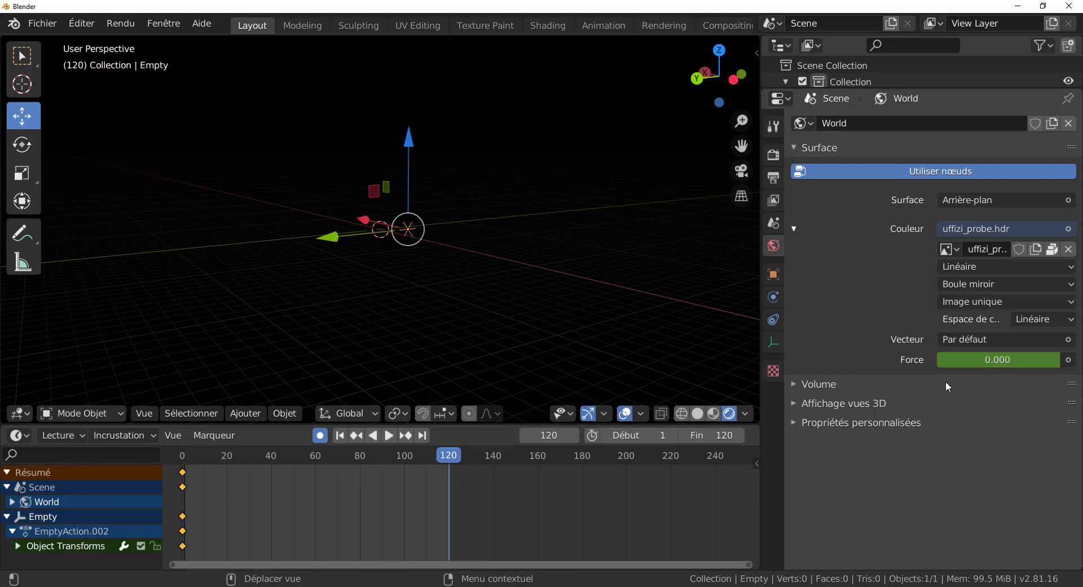
right_click(980, 359)
drag(991, 361, 996, 361)
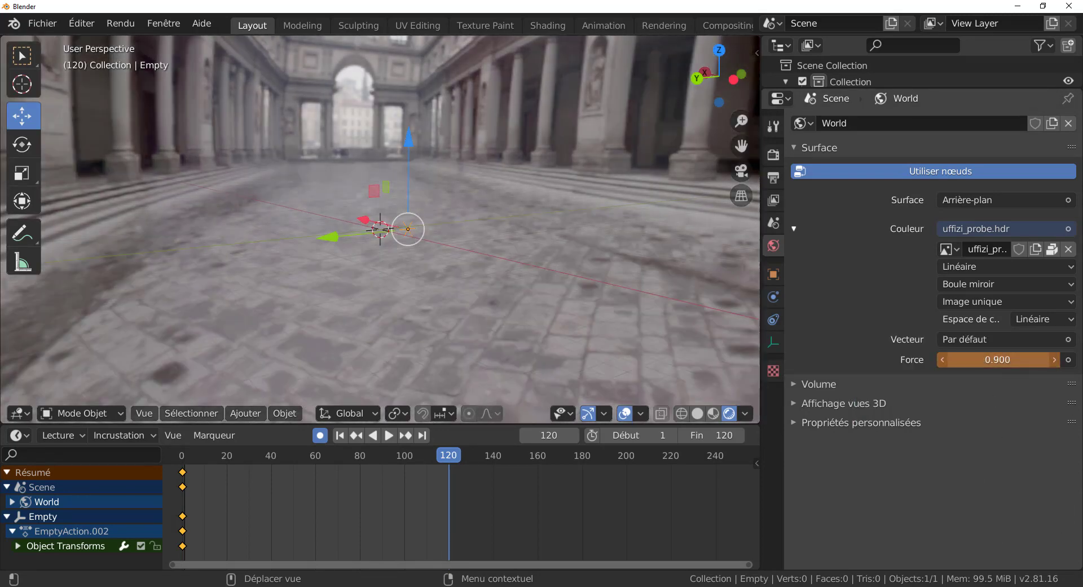
key(i)
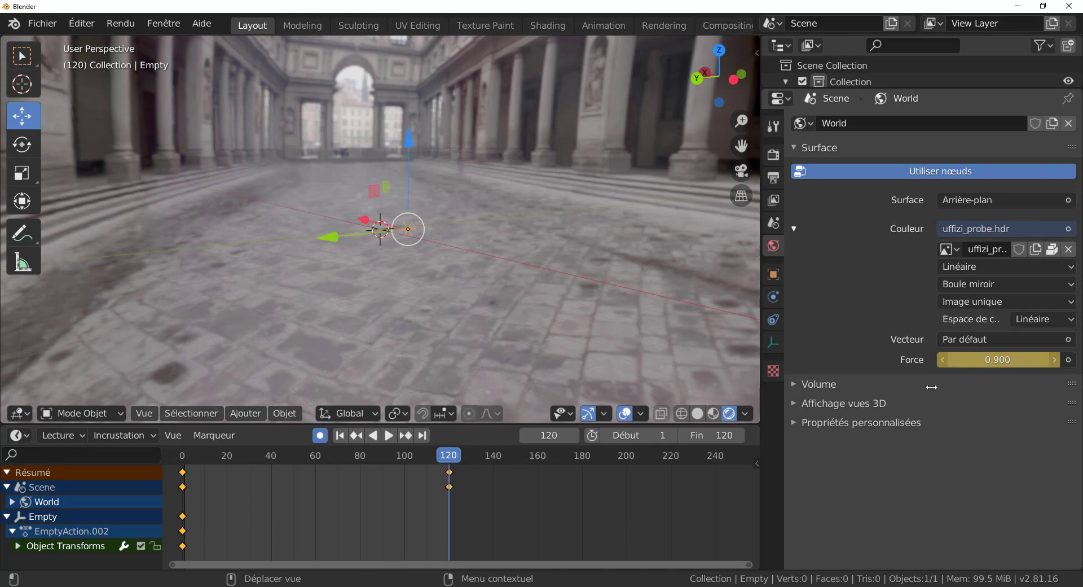
click(394, 434)
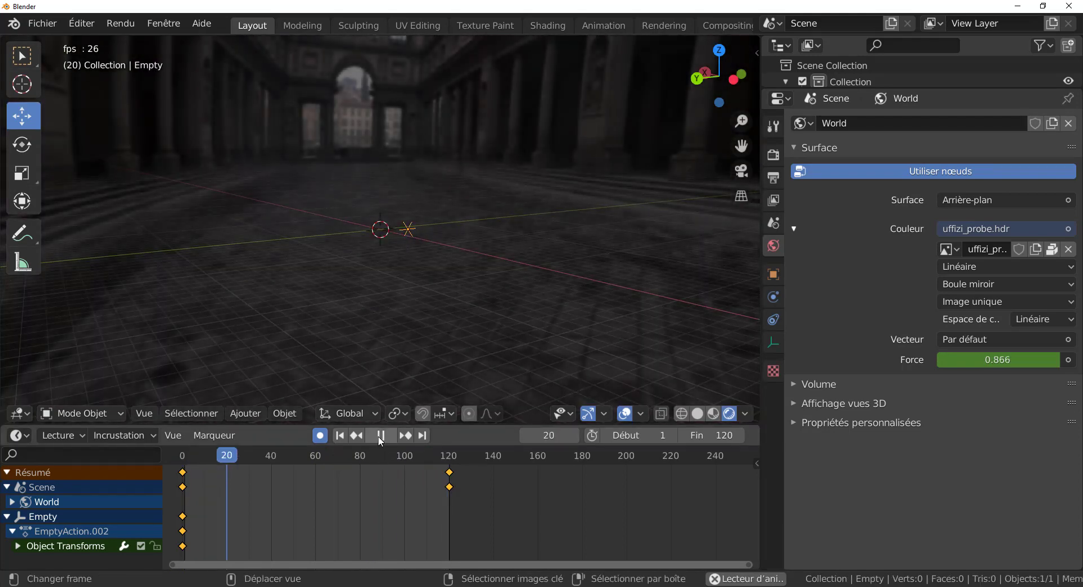
click(381, 435)
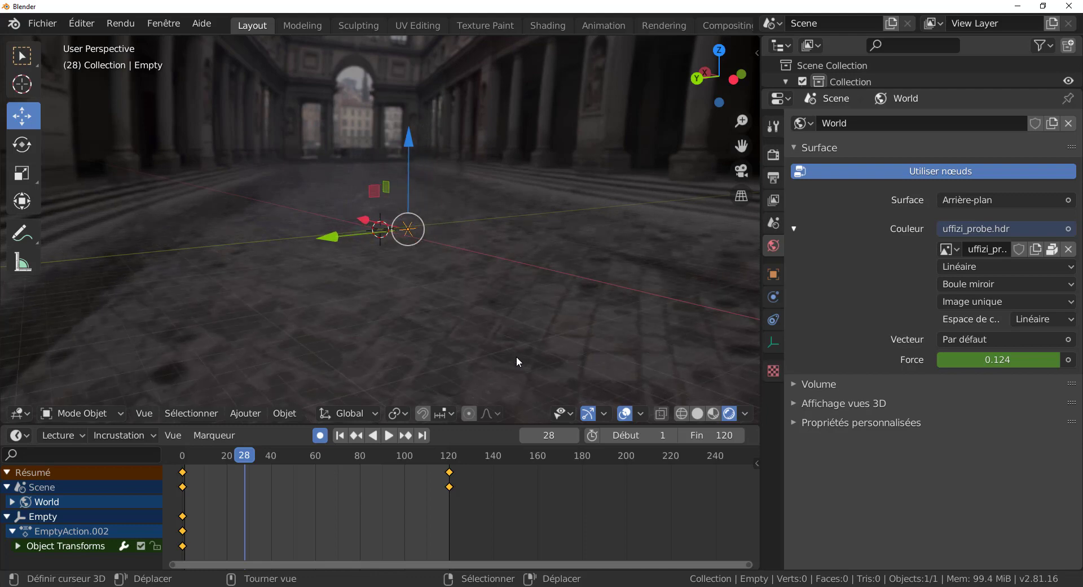
Shift the Empty slightly away from the 3D cursor and widen the 3D viewport
key(ctrl+z)
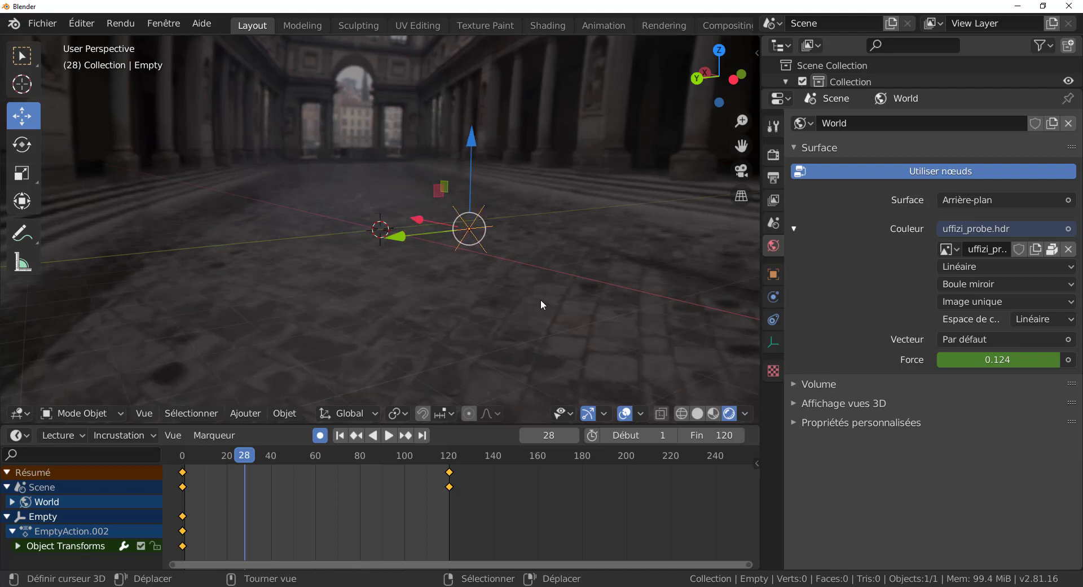
scroll(541, 299, down, 4)
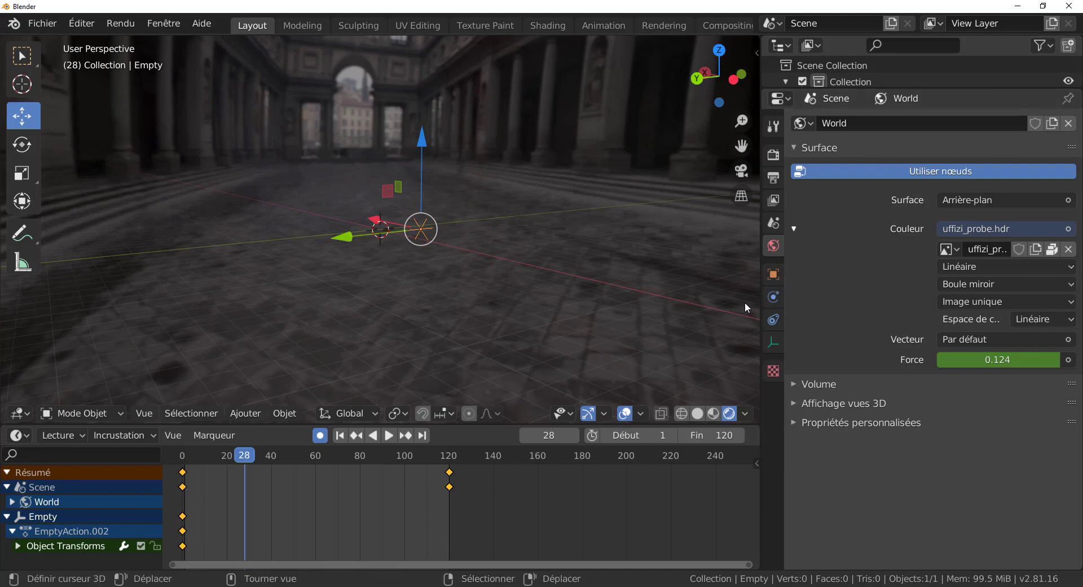
drag(761, 294, 914, 317)
shift+middle_drag(771, 320, 752, 356)
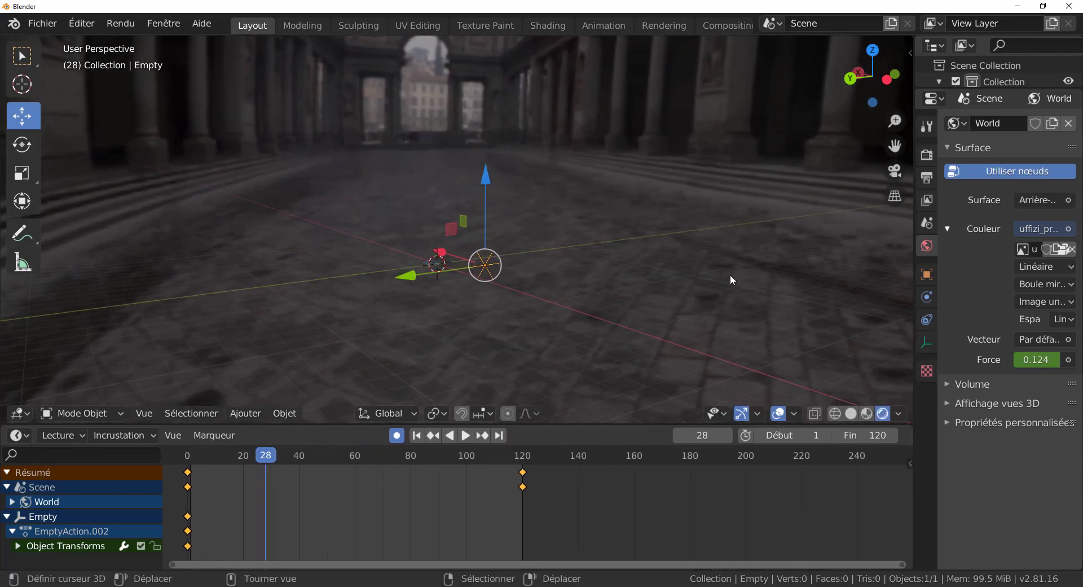